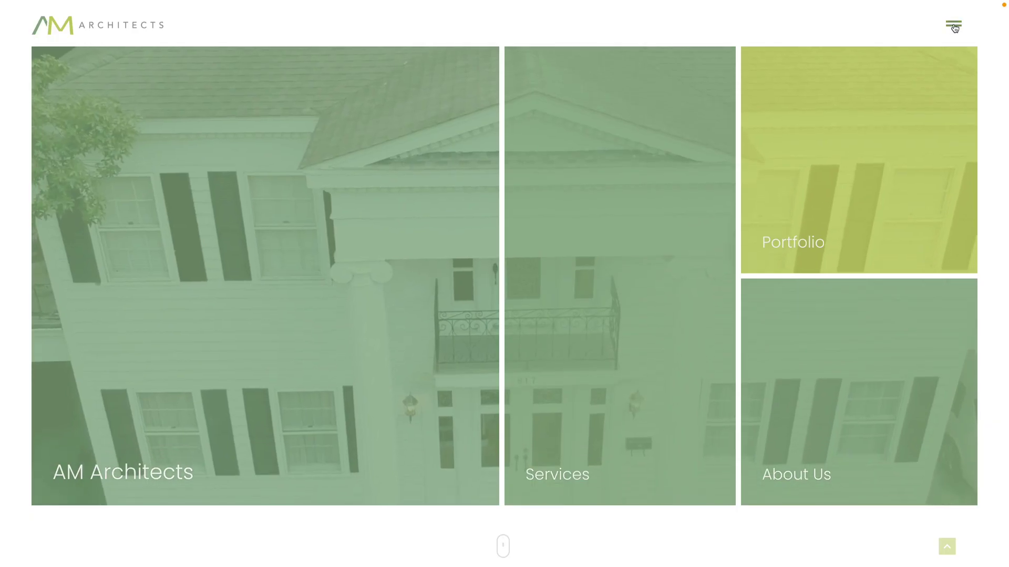
Open and close the full-screen split menu twice, then preview the site as iPhone 12 Pro
{"action": "left_click", "coordinate": [954, 27]}
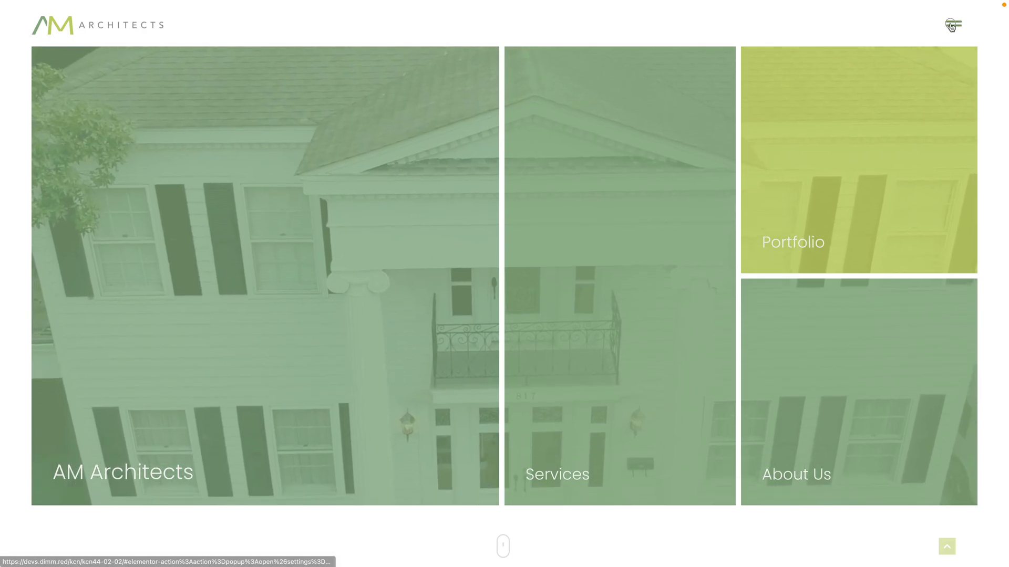
{"action": "left_click", "coordinate": [949, 27]}
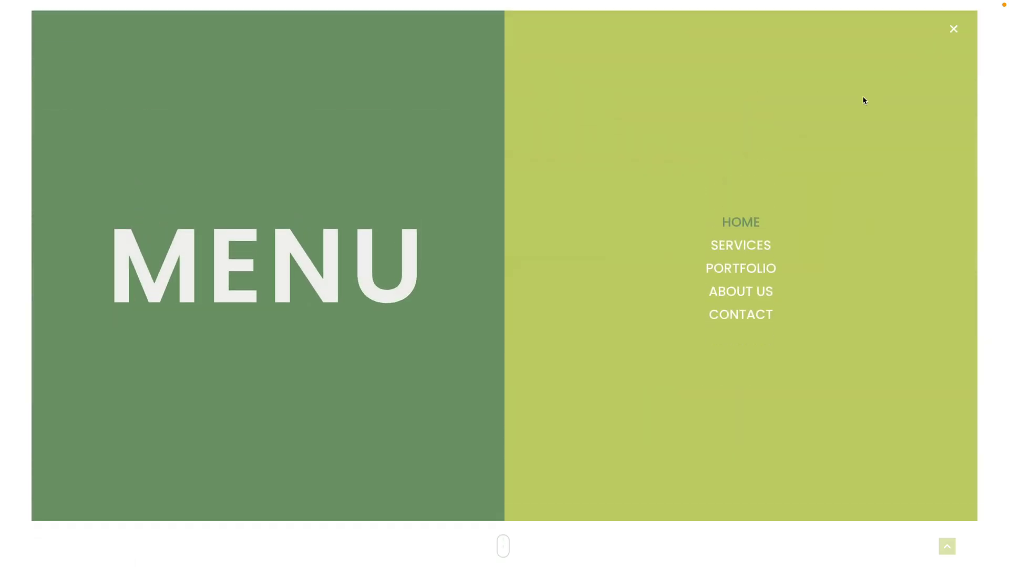
{"action": "left_click", "coordinate": [956, 26]}
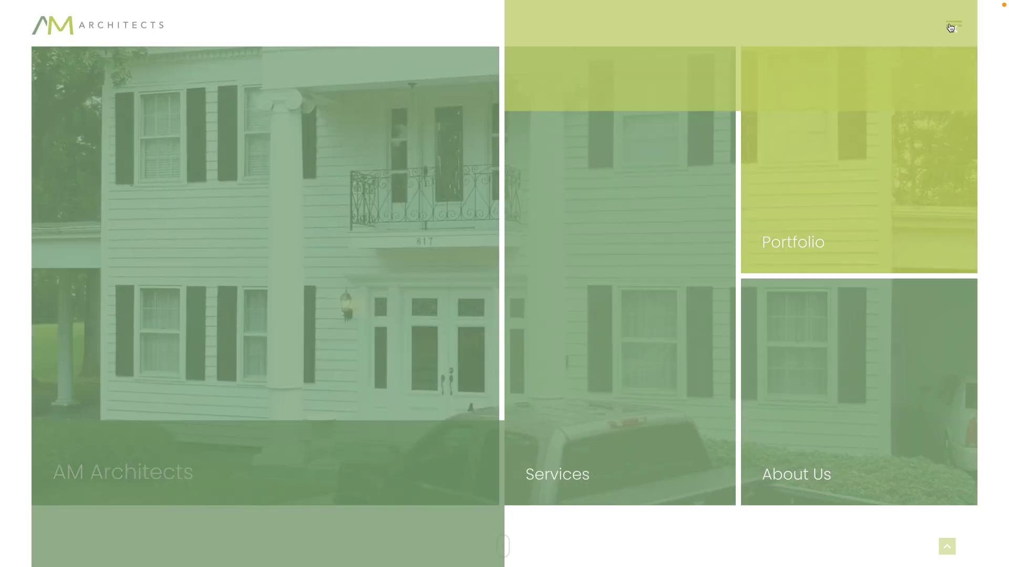
{"action": "left_click", "coordinate": [950, 27]}
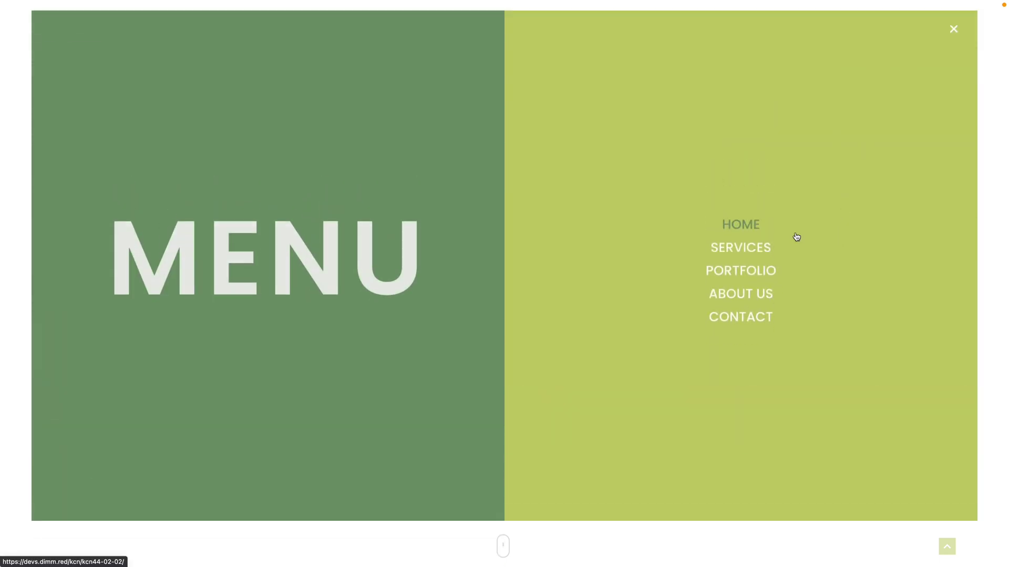
{"action": "left_click", "coordinate": [954, 30]}
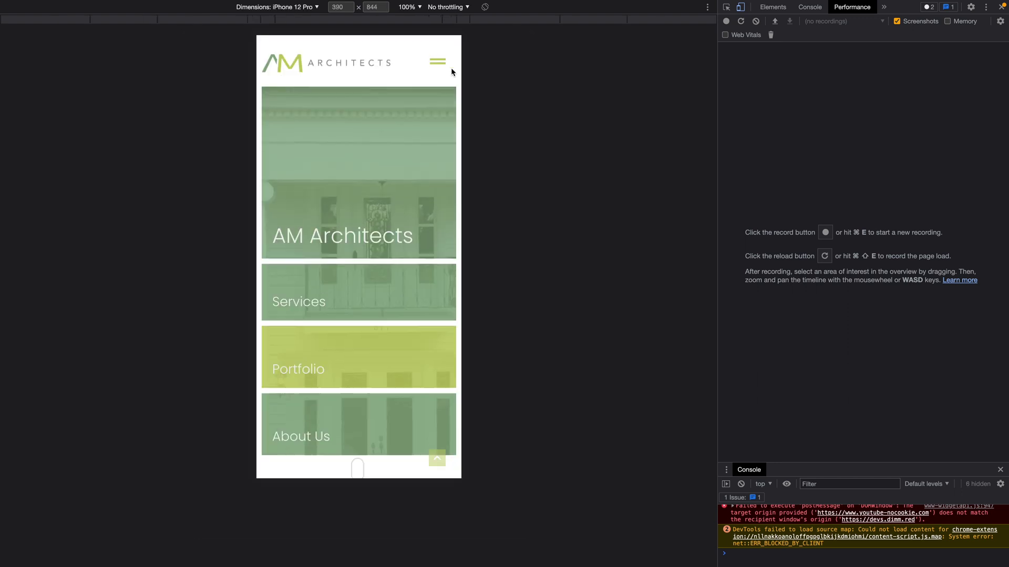
{"action": "left_click", "coordinate": [440, 63]}
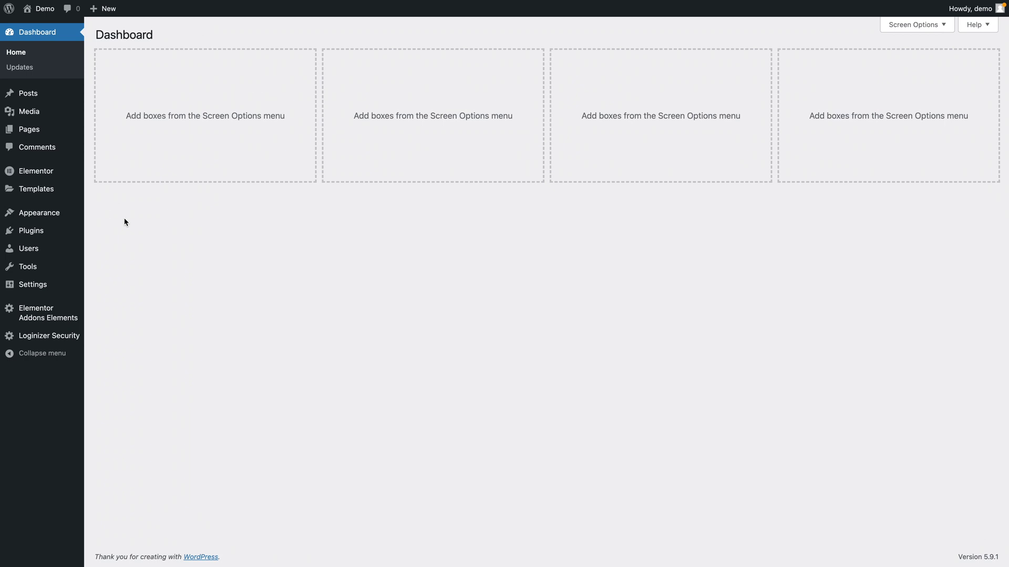
Create a new WordPress menu named MY MENU under Appearance > Menus
{"action": "mouse_move", "coordinate": [40, 213]}
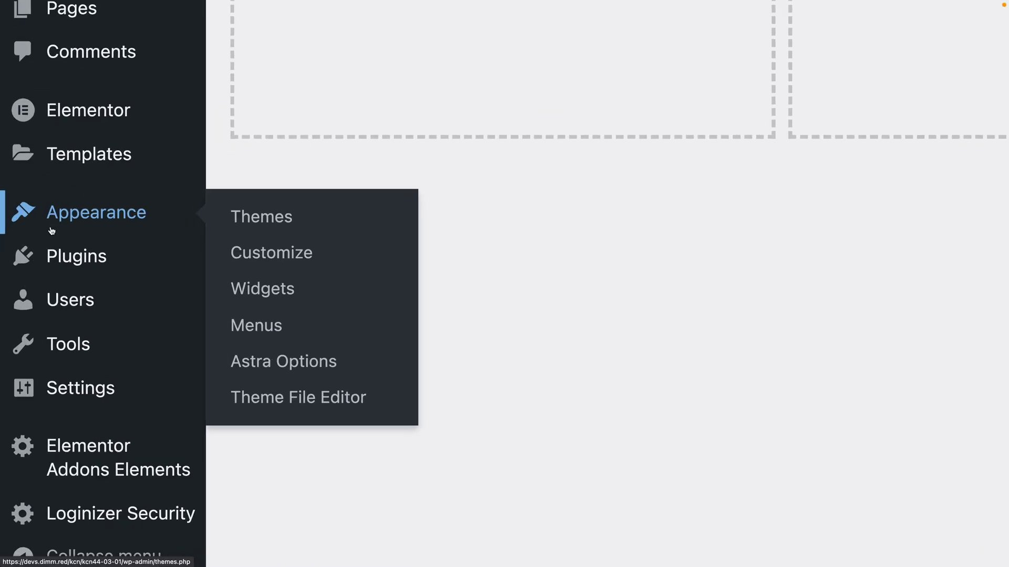
{"action": "left_click", "coordinate": [300, 338]}
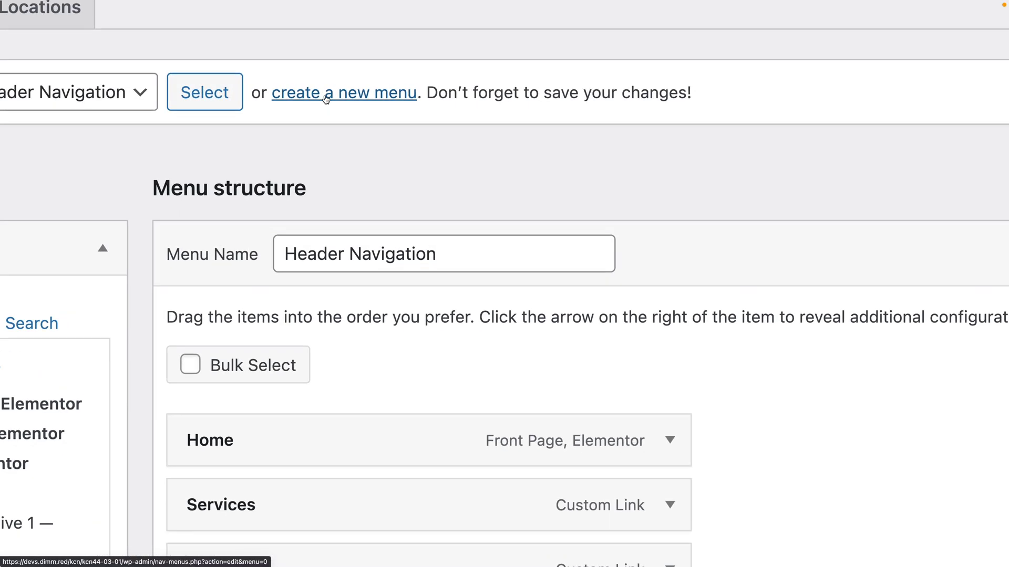
{"action": "left_click", "coordinate": [325, 99]}
{"action": "left_click", "coordinate": [306, 254]}
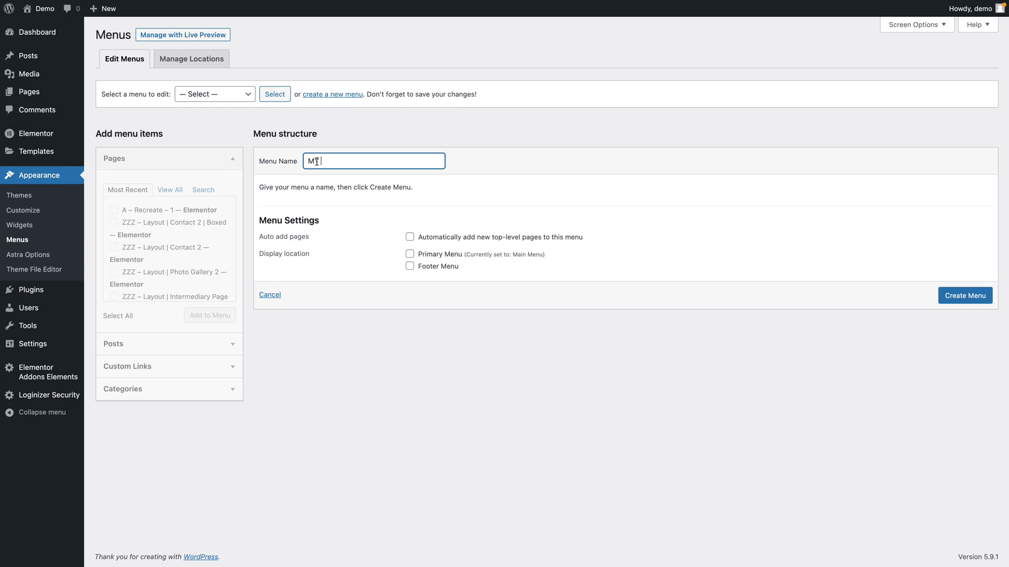
{"action": "left_click", "coordinate": [958, 296]}
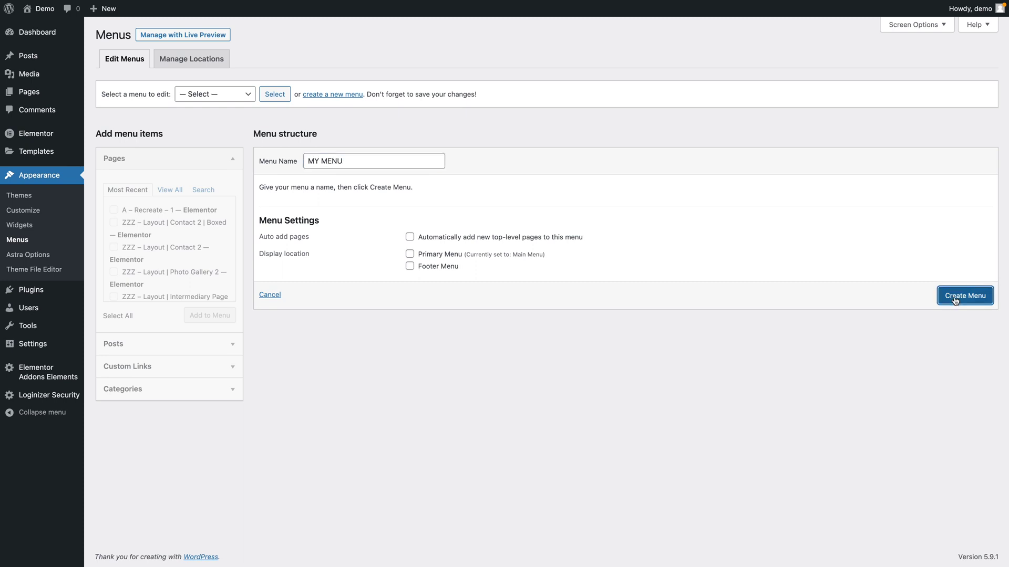
Add the Contact 2 Boxed, Contact 2 and Photo Gallery 2 layout pages to MY MENU
{"action": "scroll", "coordinate": [124, 240], "scroll_direction": "down", "scroll_amount": 5}
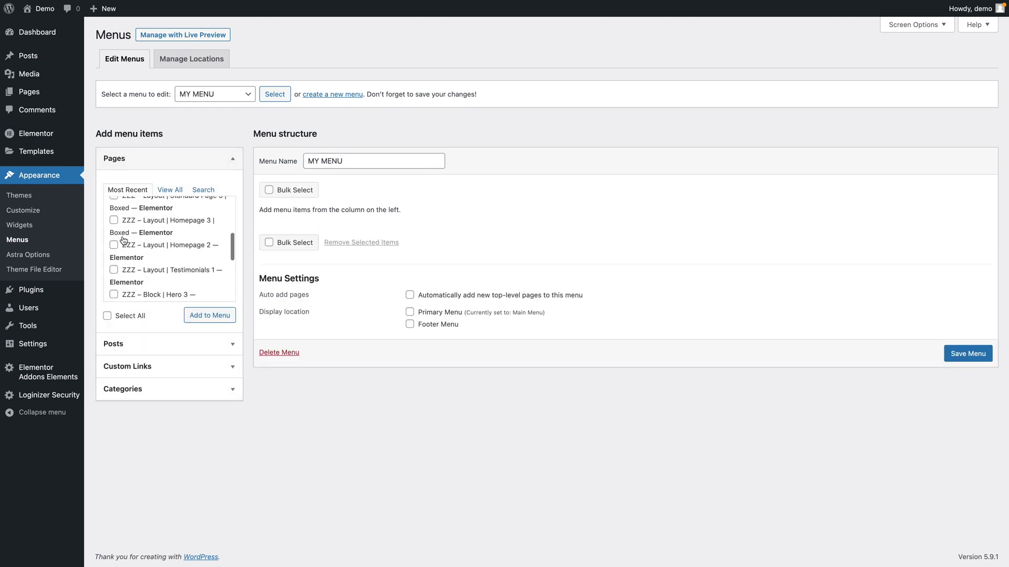
{"action": "scroll", "coordinate": [118, 221], "scroll_direction": "up", "scroll_amount": 5}
{"action": "left_click", "coordinate": [113, 222]}
{"action": "left_click", "coordinate": [114, 247]}
{"action": "left_click", "coordinate": [113, 272]}
{"action": "left_click", "coordinate": [200, 314]}
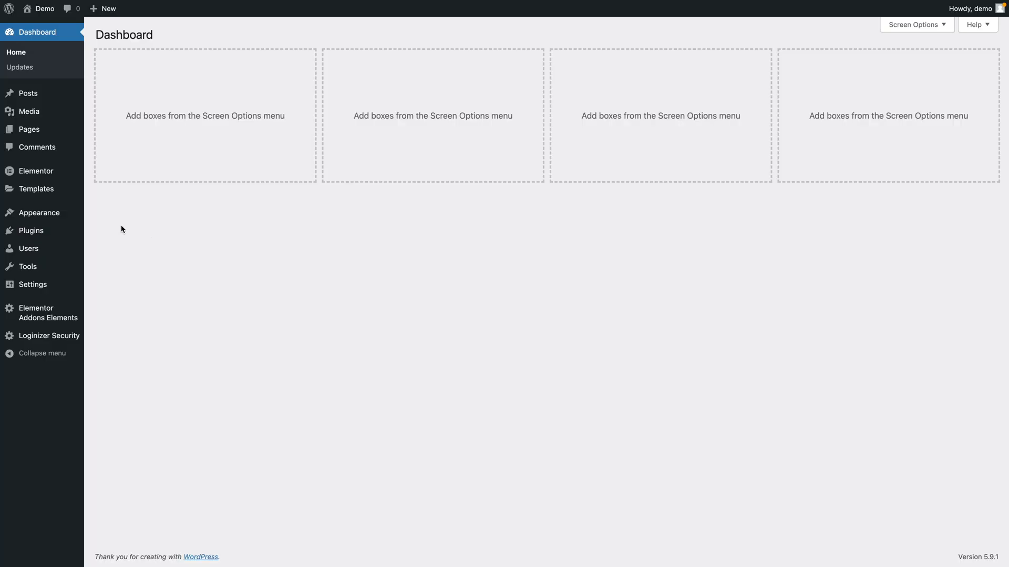
{"action": "mouse_move", "coordinate": [27, 192]}
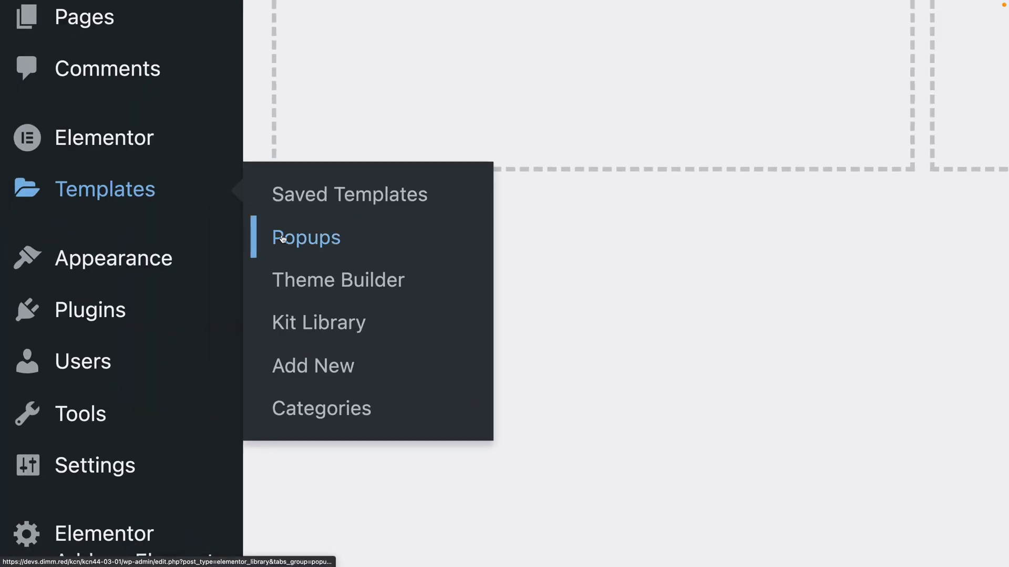
Create a new popup template named 'Popup : split screen'
{"action": "left_click", "coordinate": [282, 239]}
{"action": "left_click", "coordinate": [529, 246]}
{"action": "left_click", "coordinate": [581, 330]}
{"action": "type", "text": "Popup : split screen"}
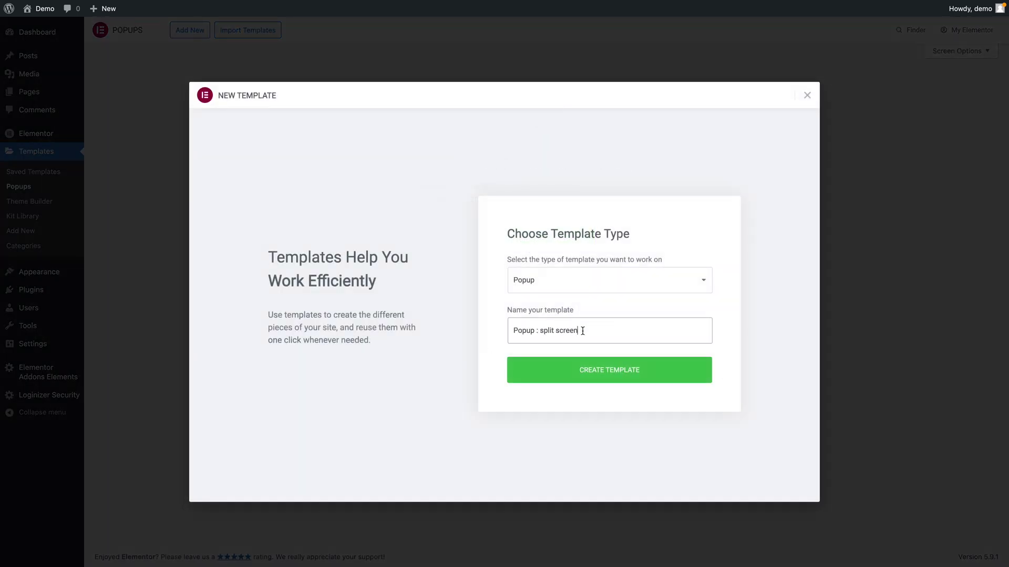
{"action": "left_click", "coordinate": [595, 375]}
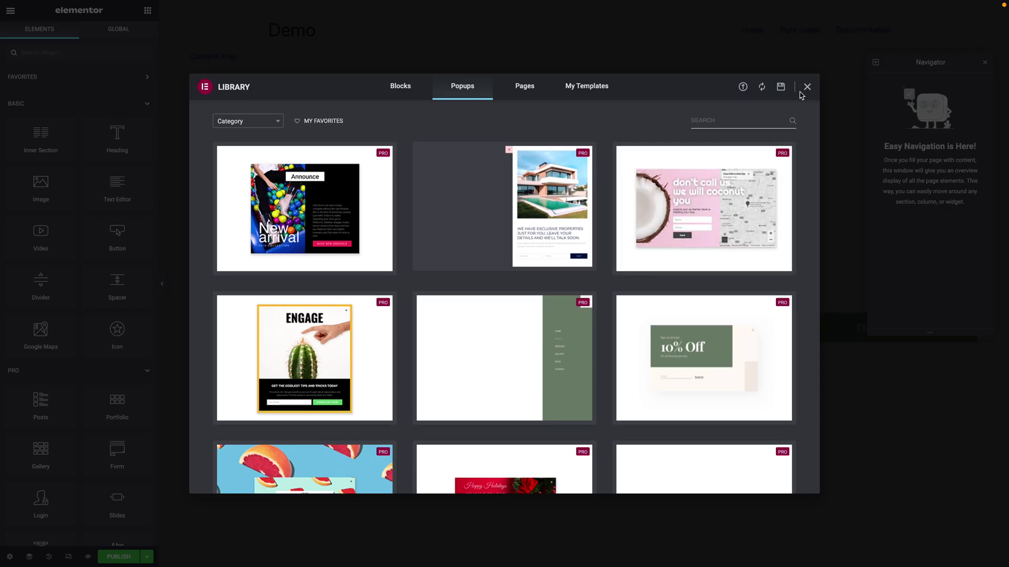
Dismiss the template library and add a two-column section to the popup, selecting its first column
{"action": "left_click", "coordinate": [807, 91]}
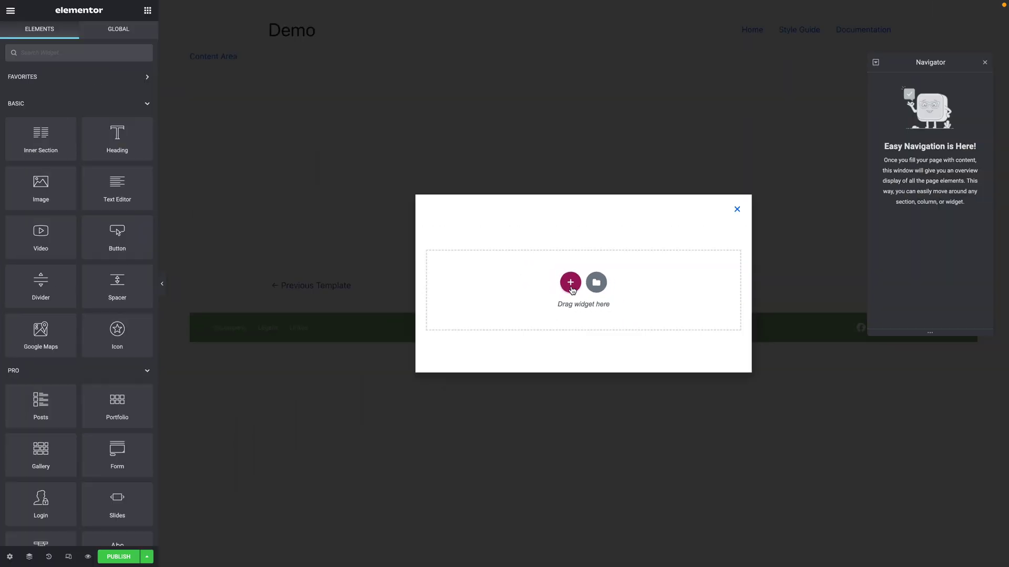
{"action": "left_click", "coordinate": [571, 284]}
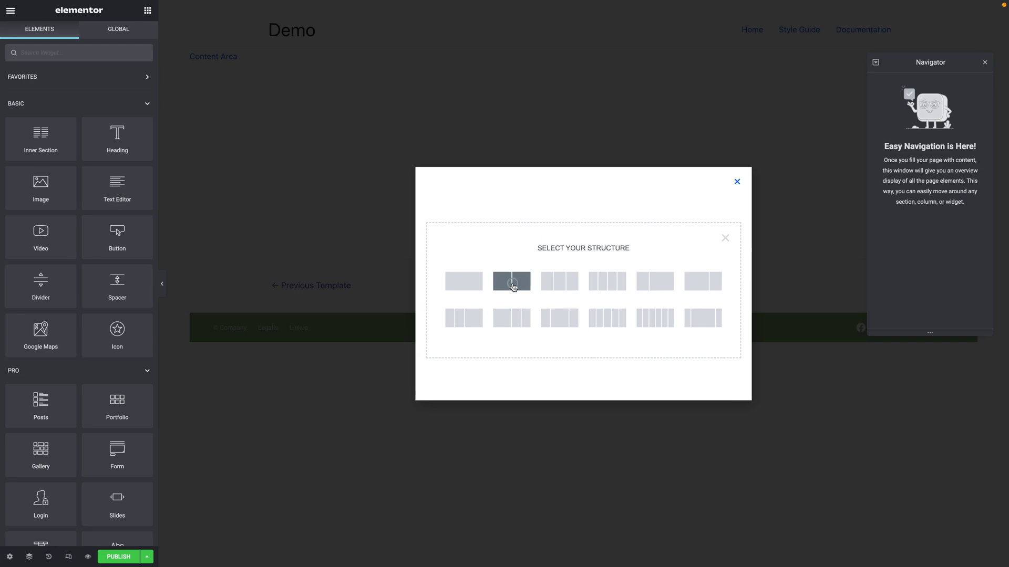
{"action": "left_click", "coordinate": [512, 284]}
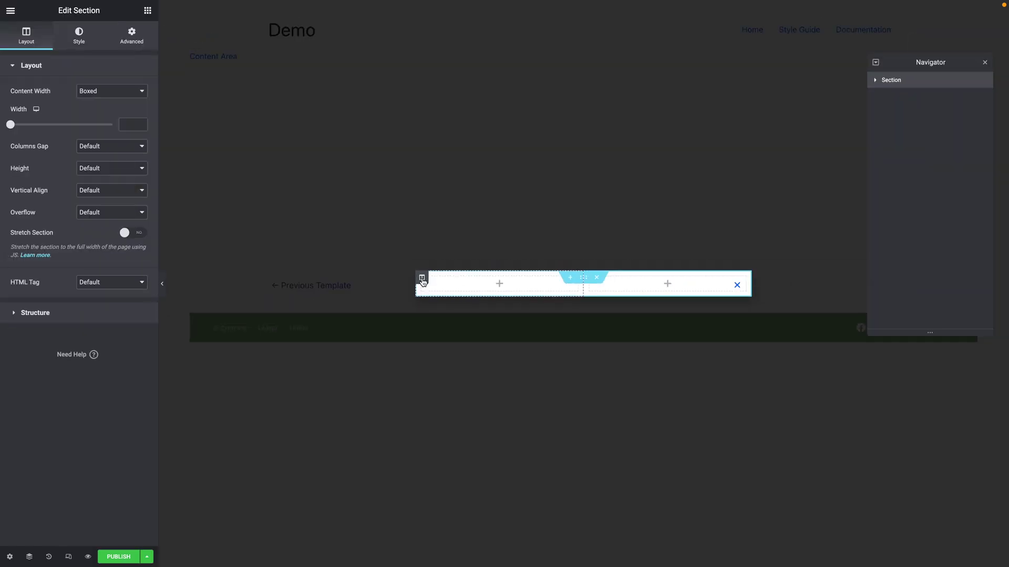
{"action": "left_click", "coordinate": [421, 279]}
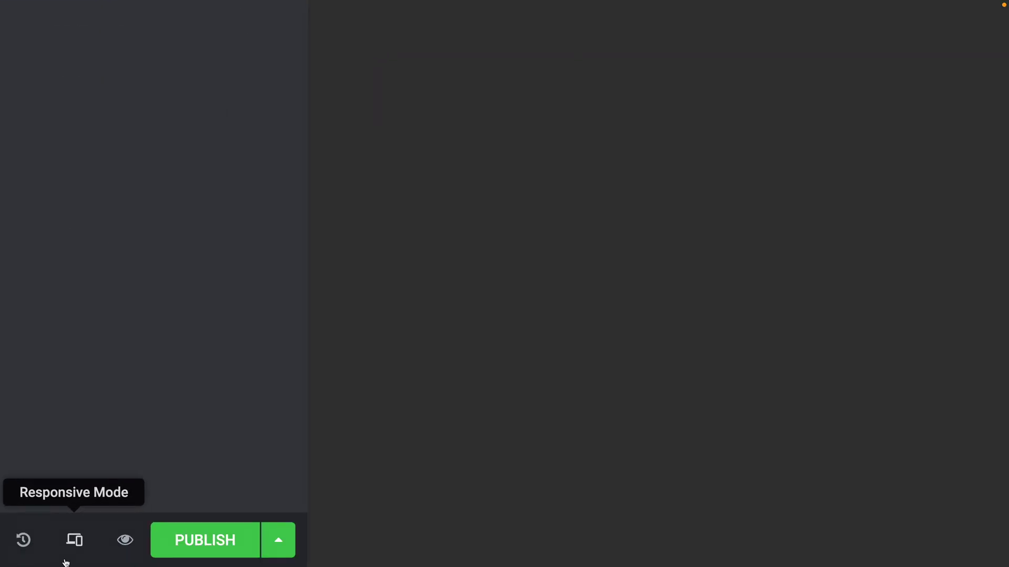
In tablet preview, set both popup columns to 100% width
{"action": "left_click", "coordinate": [66, 562]}
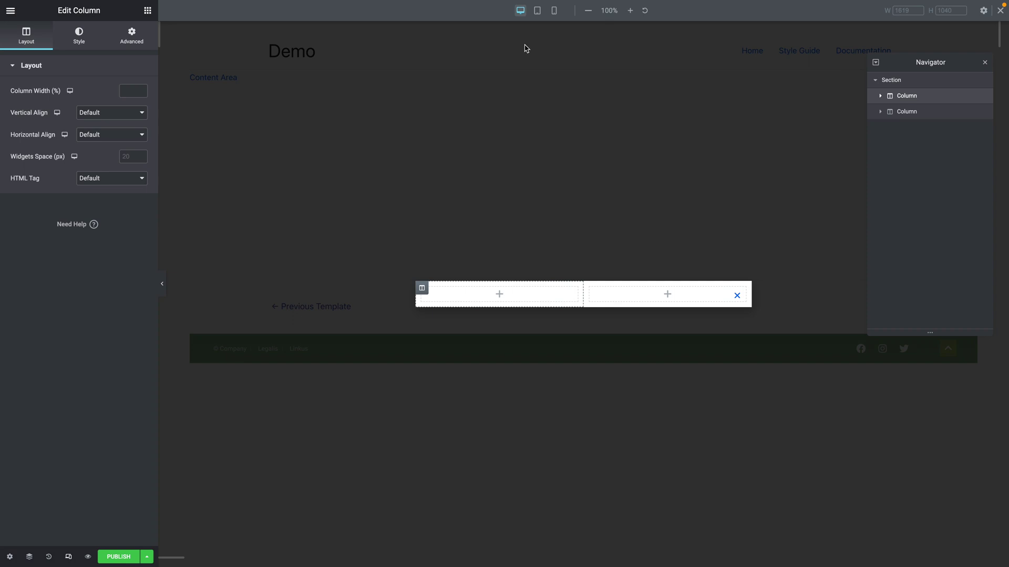
{"action": "left_click", "coordinate": [537, 12]}
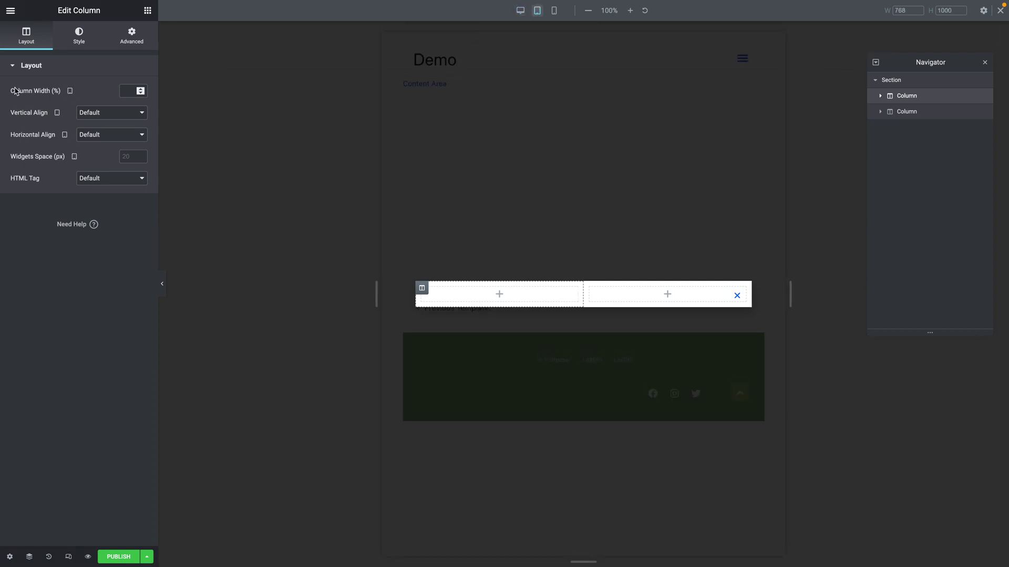
{"action": "left_click", "coordinate": [128, 90]}
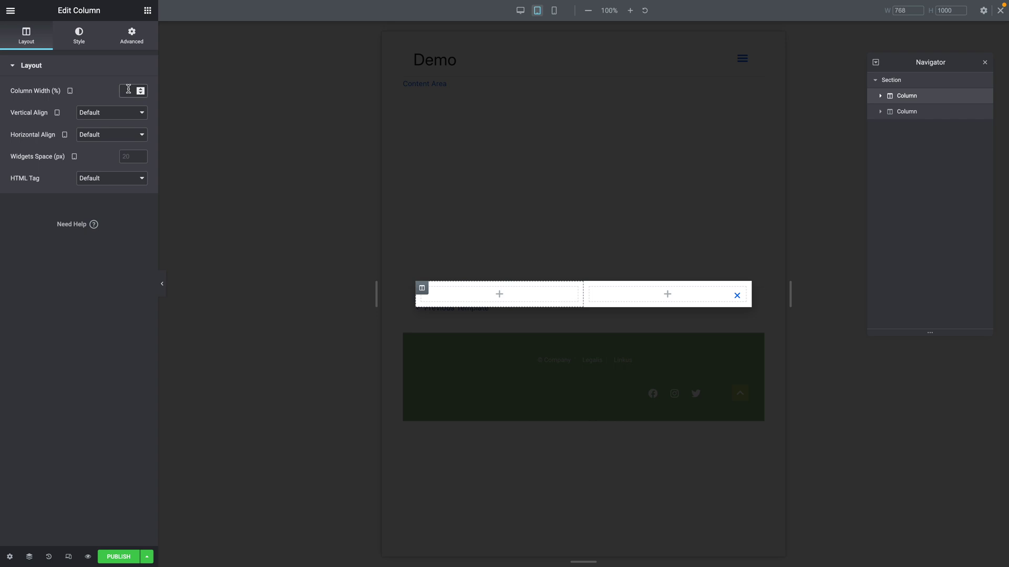
{"action": "type", "text": "100"}
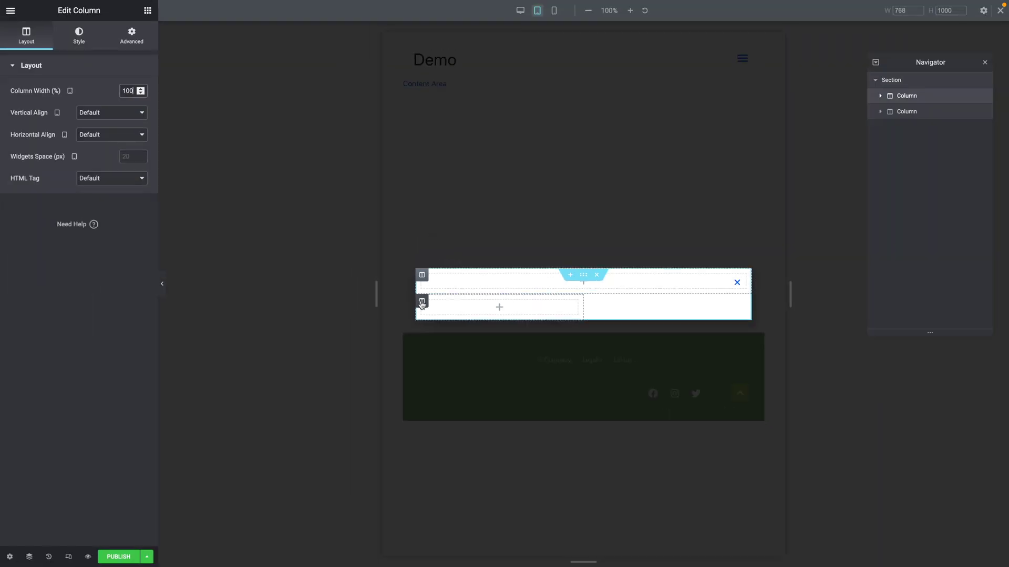
{"action": "left_click", "coordinate": [421, 301]}
{"action": "left_click", "coordinate": [129, 91]}
{"action": "type", "text": "100"}
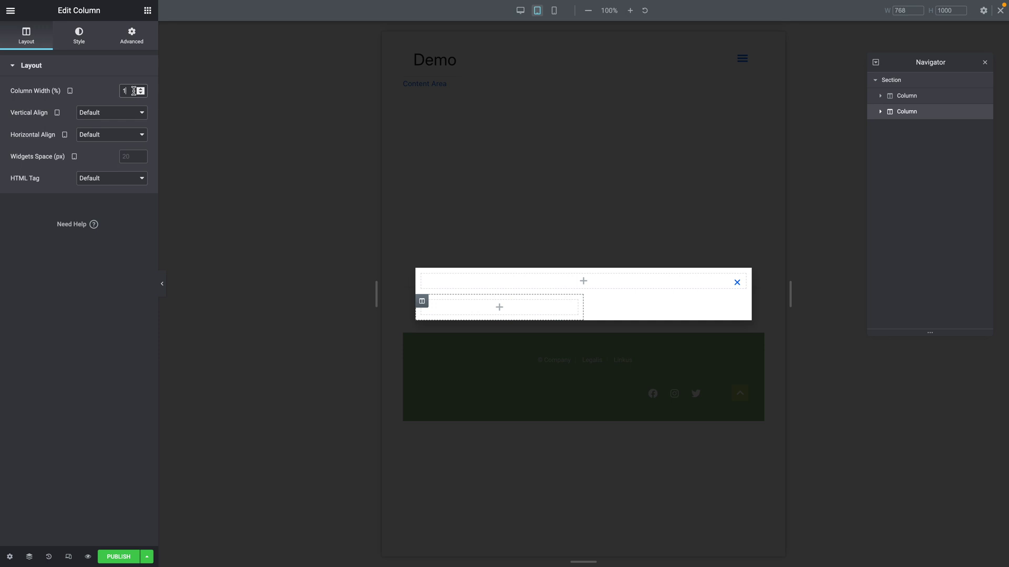
Check the stacked columns at mobile width, then return the preview to desktop
{"action": "left_click", "coordinate": [553, 10]}
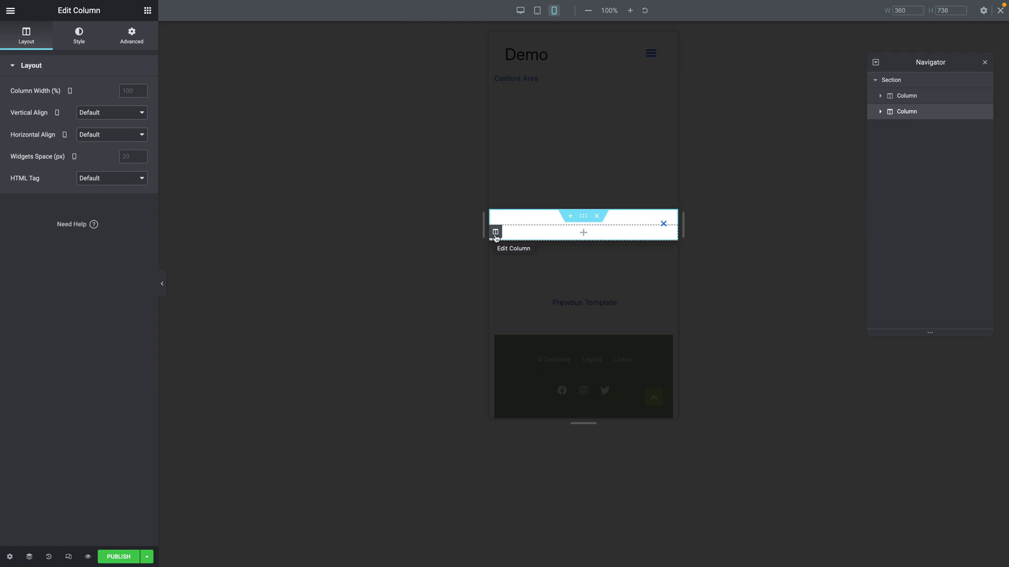
{"action": "left_click", "coordinate": [541, 217]}
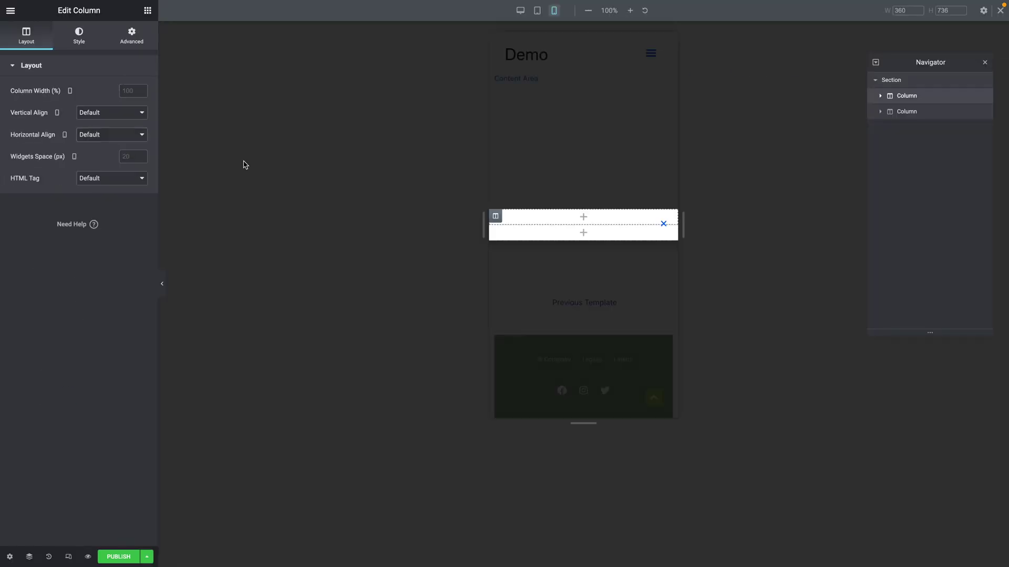
{"action": "left_click", "coordinate": [521, 10]}
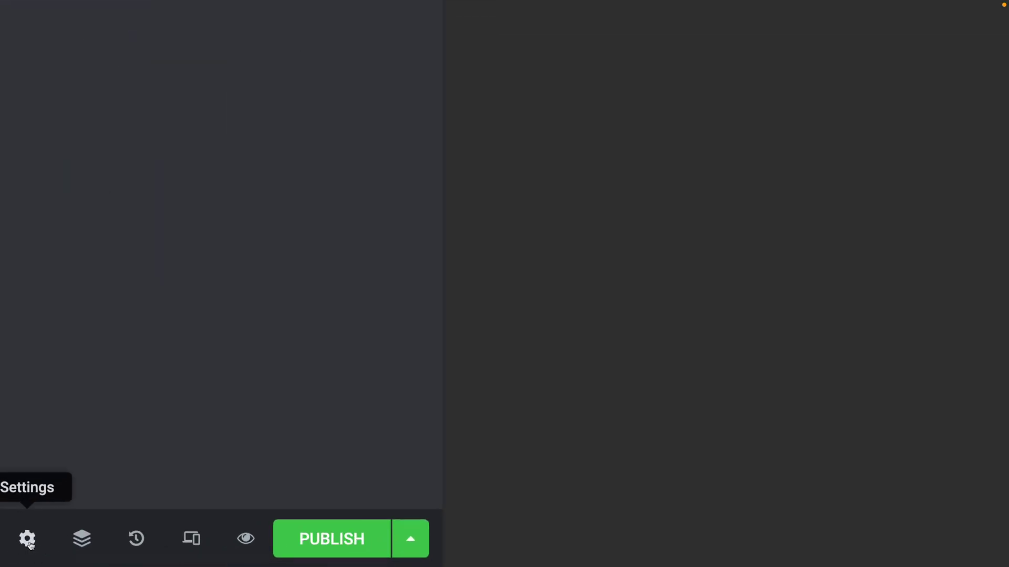
Size the popup to 100 VW wide and a custom 100 VH tall
{"action": "left_click", "coordinate": [28, 538]}
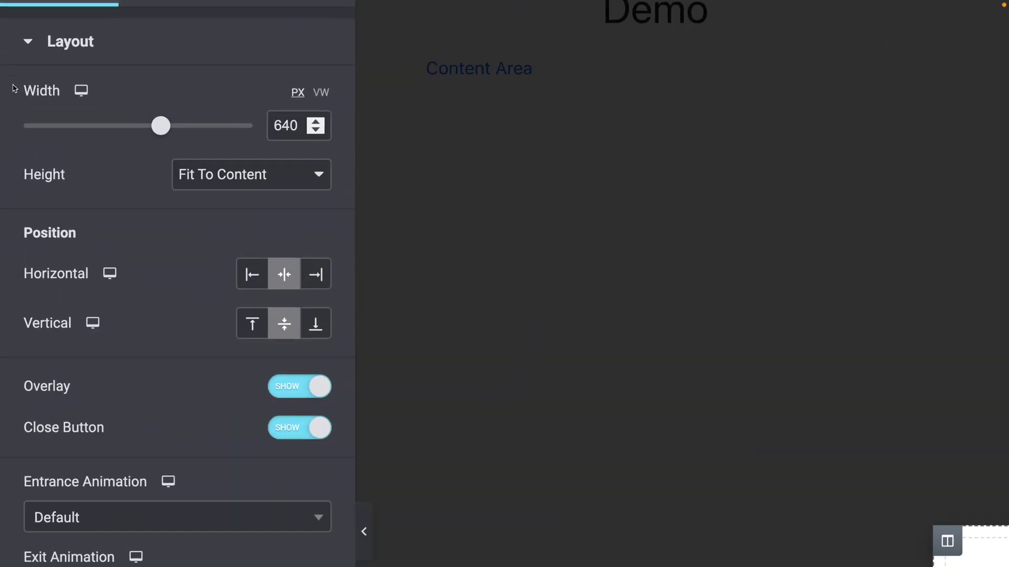
{"action": "left_click", "coordinate": [276, 92]}
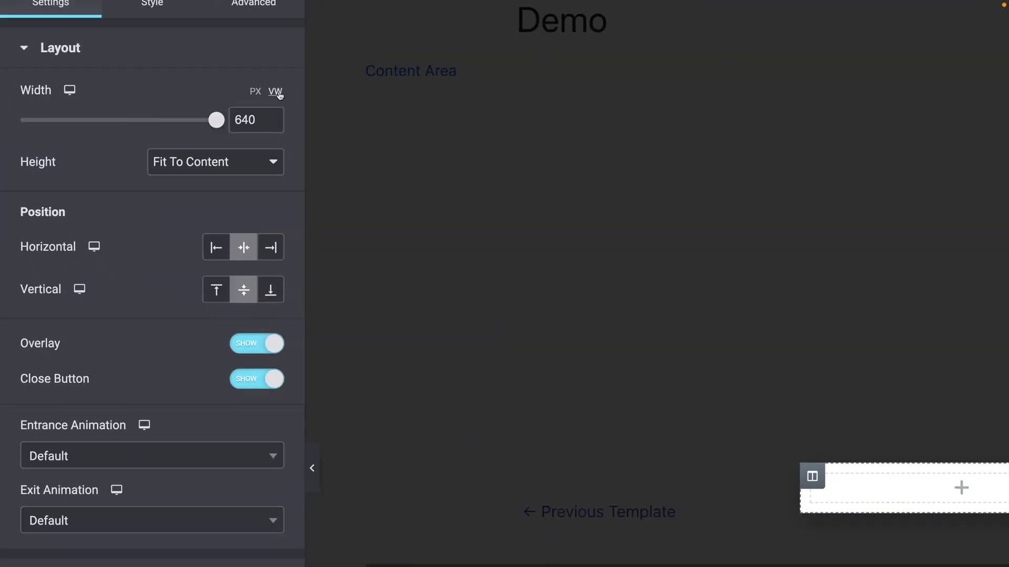
{"action": "double_click", "coordinate": [245, 119]}
{"action": "type", "text": "100"}
{"action": "left_click", "coordinate": [167, 163]}
{"action": "left_click", "coordinate": [168, 181]}
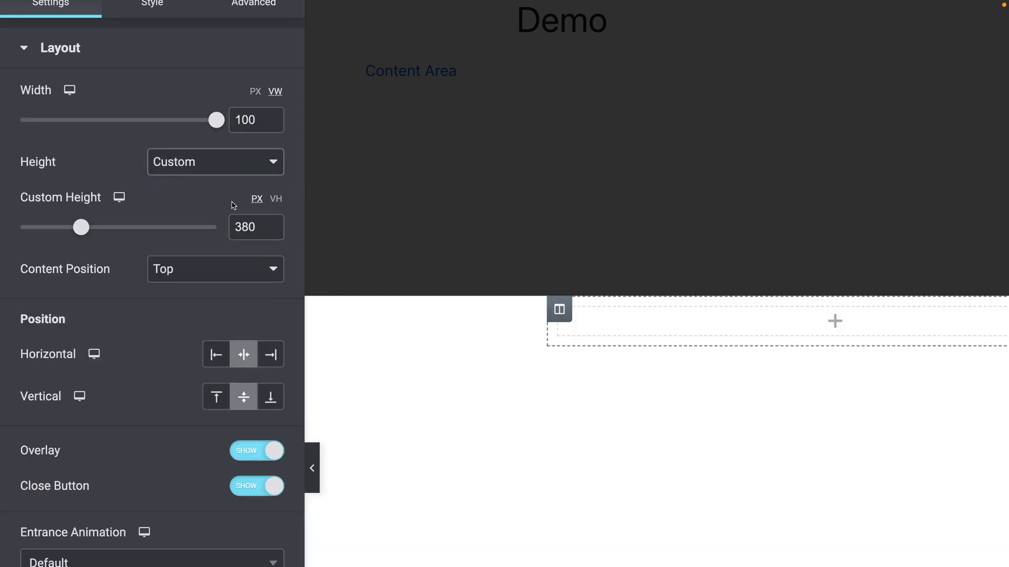
{"action": "left_click", "coordinate": [275, 199]}
{"action": "double_click", "coordinate": [244, 227]}
{"action": "type", "text": "100"}
Centre the popup content vertically and hide the background overlay
{"action": "left_click", "coordinate": [161, 274]}
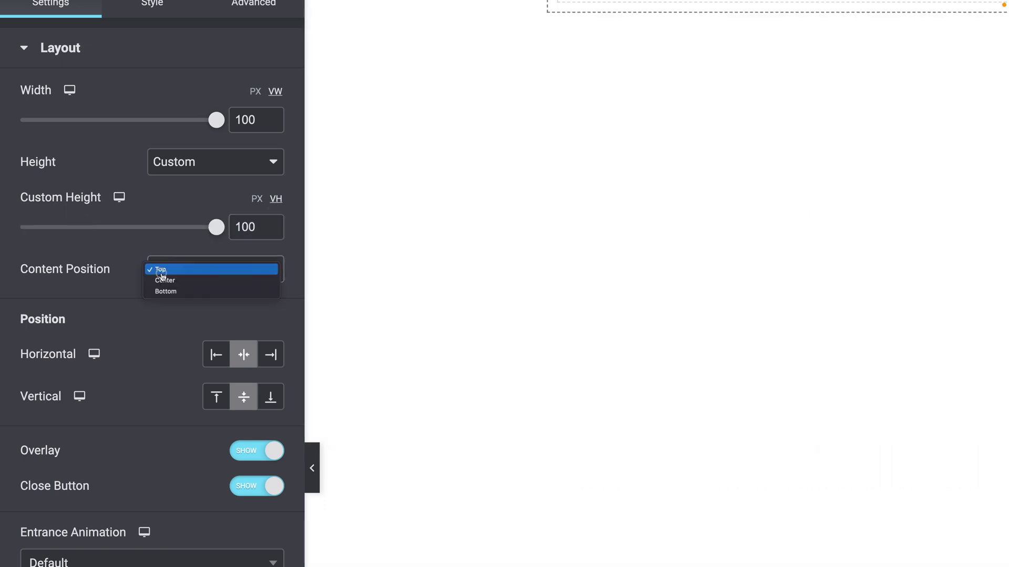
{"action": "left_click", "coordinate": [164, 280]}
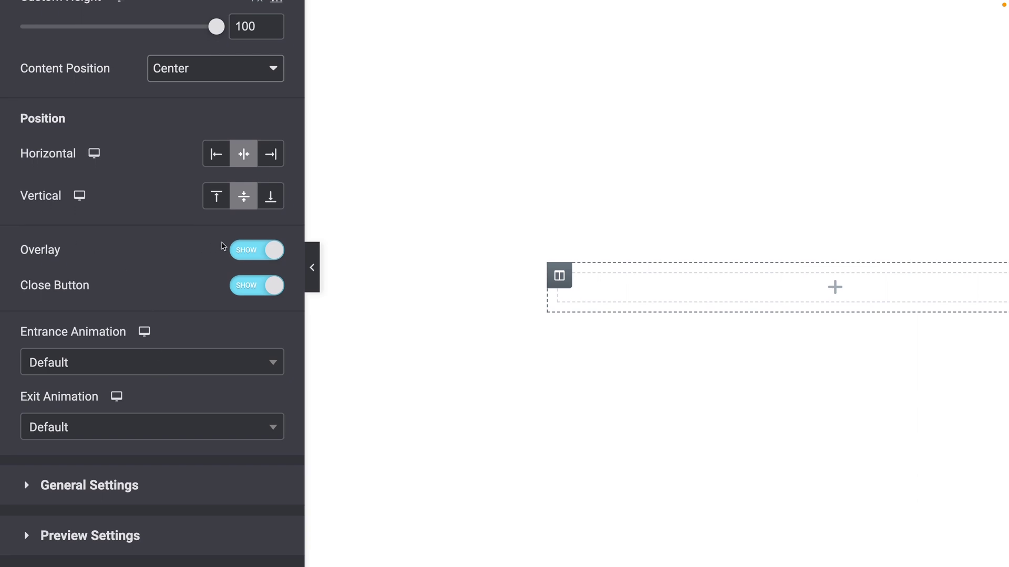
{"action": "left_click", "coordinate": [246, 257]}
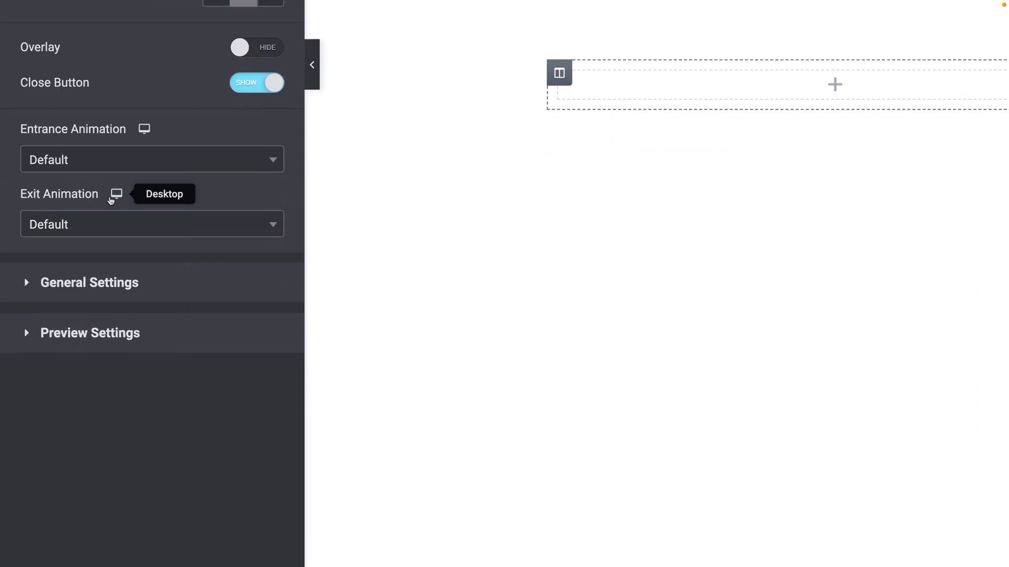
Set Fade In entrance, Slide Out Up exit and 0.3 s animation duration
{"action": "left_click", "coordinate": [67, 370]}
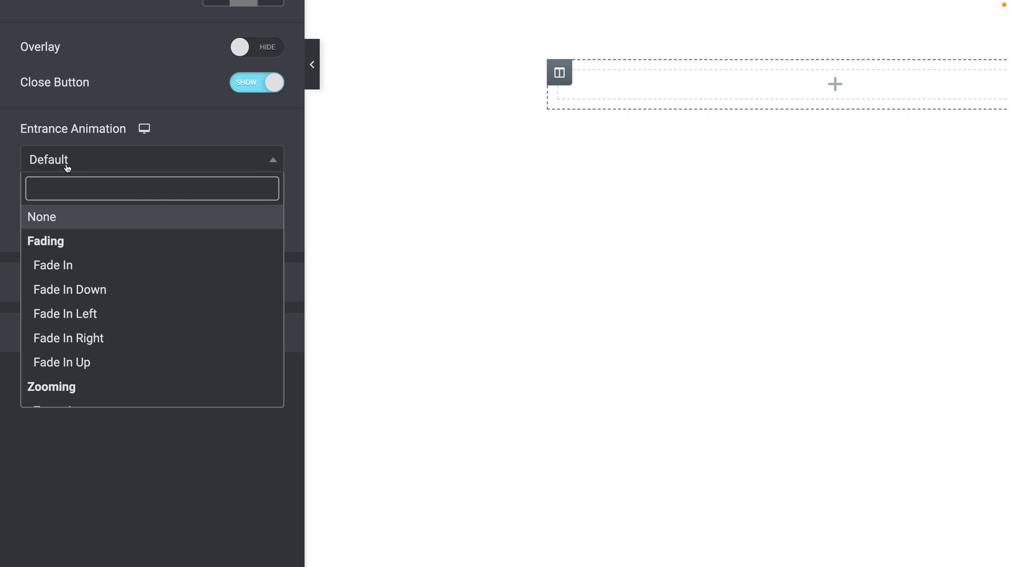
{"action": "left_click", "coordinate": [73, 269]}
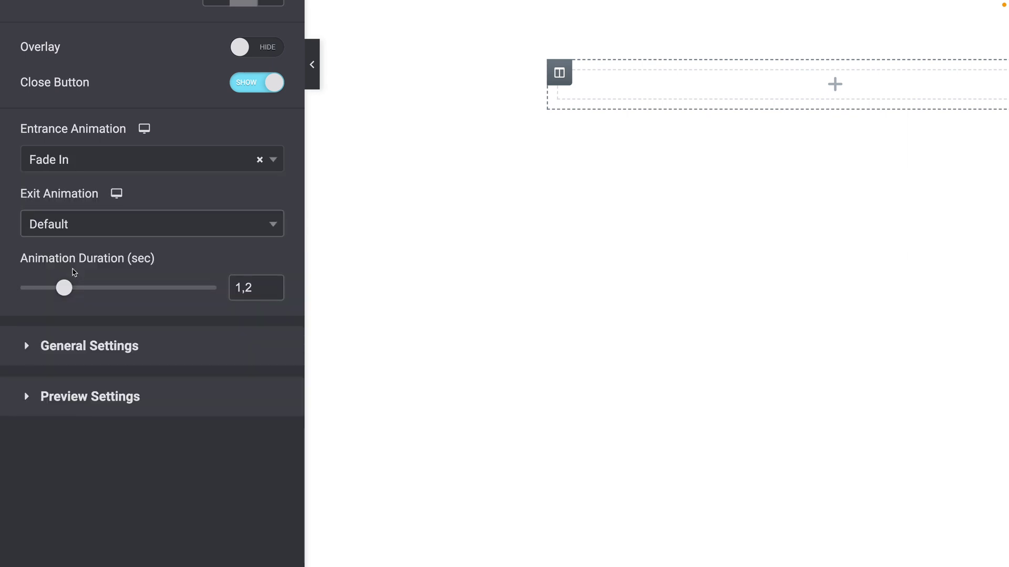
{"action": "left_click", "coordinate": [46, 231]}
{"action": "type", "text": "S"}
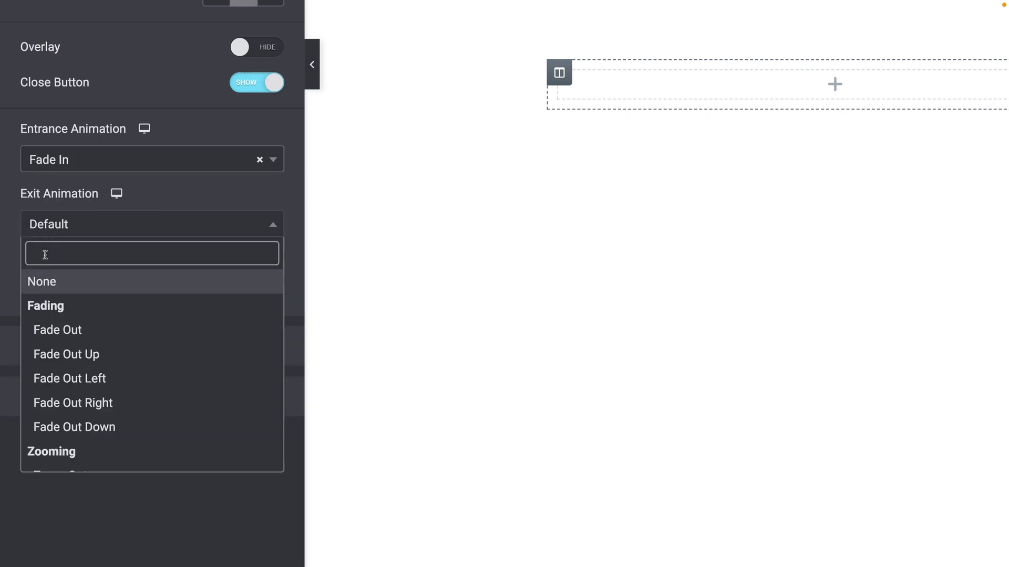
{"action": "type", "text": "LIDE"}
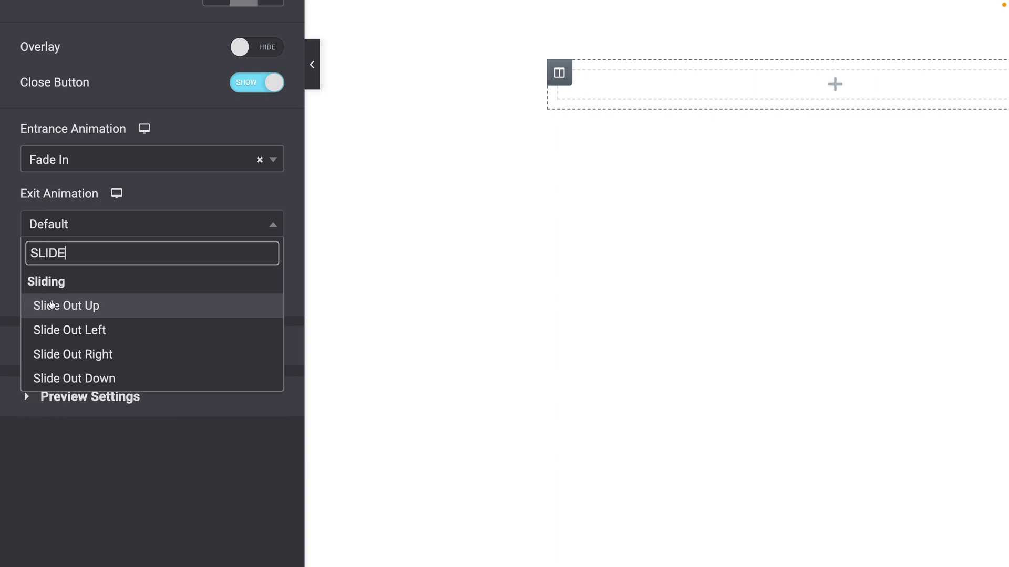
{"action": "left_click", "coordinate": [50, 306]}
{"action": "double_click", "coordinate": [244, 288]}
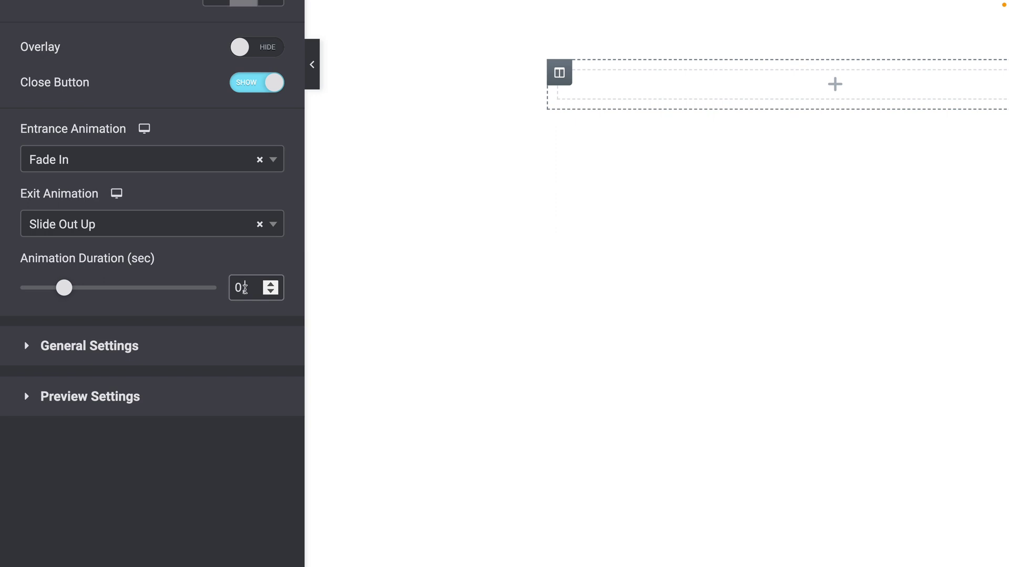
{"action": "type", "text": ".3"}
For tablet, set Fade In entrance and Slide Out Up exit animations
{"action": "left_click", "coordinate": [144, 128]}
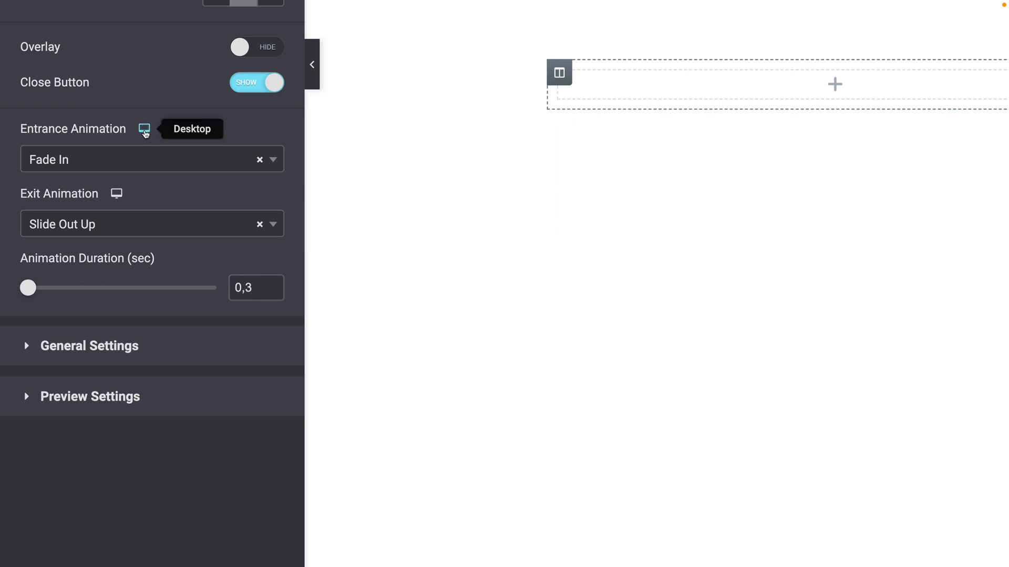
{"action": "left_click", "coordinate": [144, 153]}
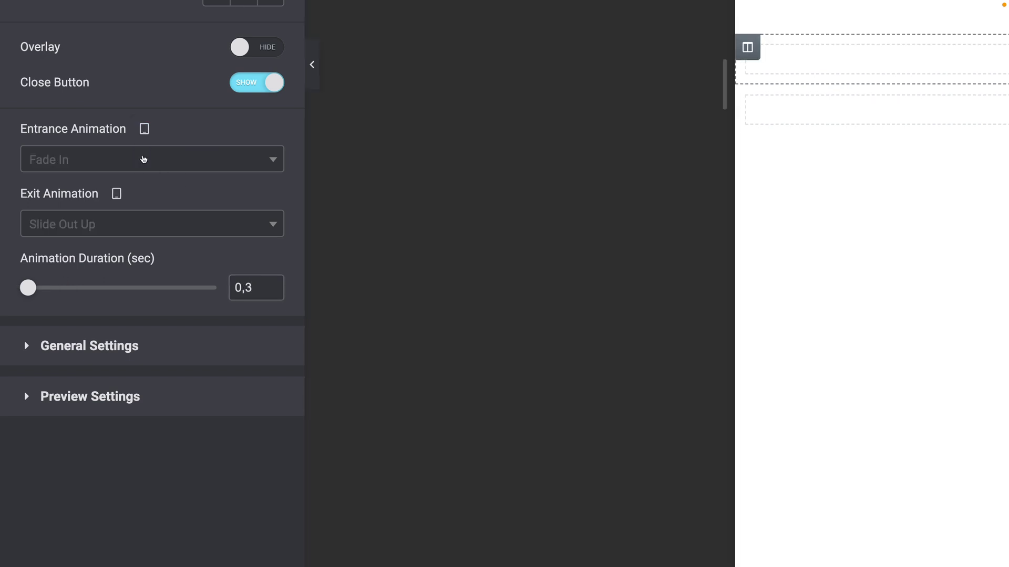
{"action": "left_click", "coordinate": [65, 167]}
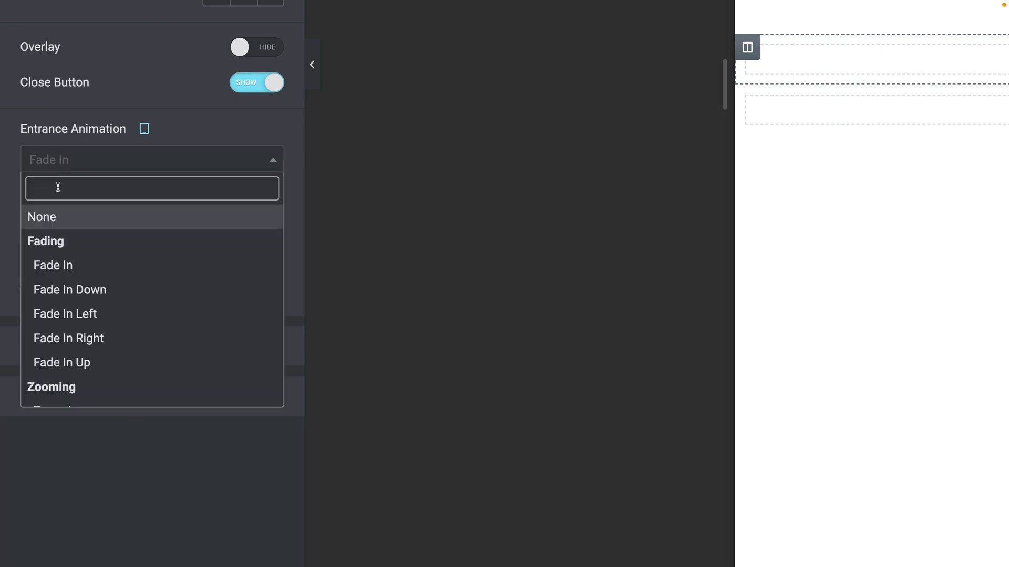
{"action": "left_click", "coordinate": [52, 265]}
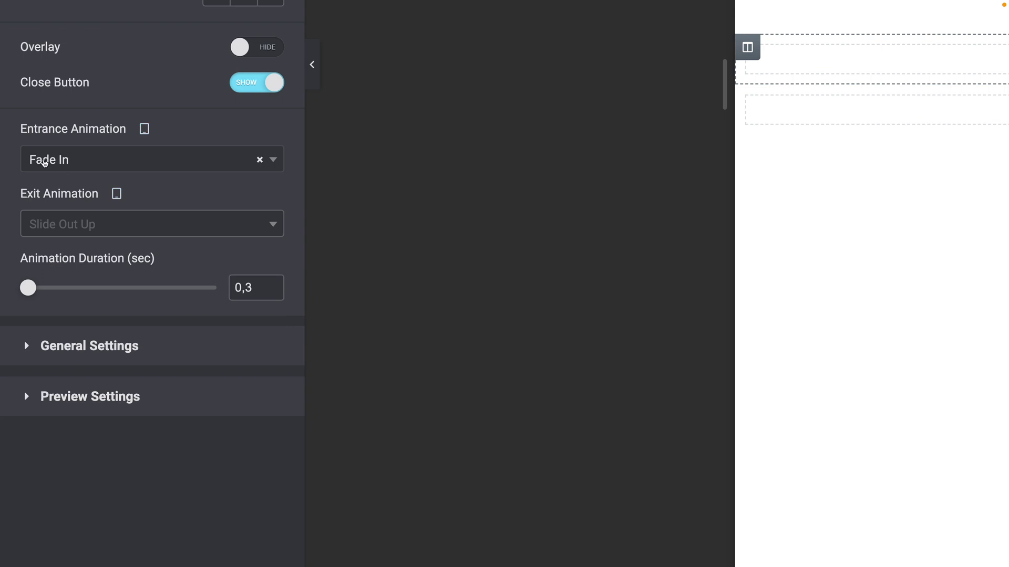
{"action": "left_click", "coordinate": [74, 223]}
{"action": "type", "text": "SLIDE"}
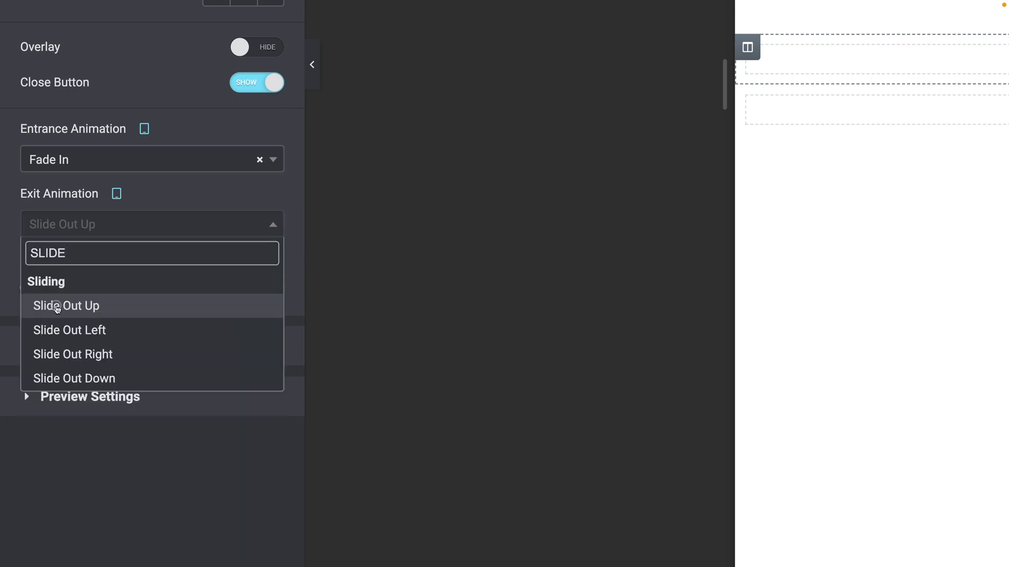
{"action": "left_click", "coordinate": [55, 305]}
For mobile, set Slide In Right entrance and search slide exit animations
{"action": "mouse_move", "coordinate": [144, 129]}
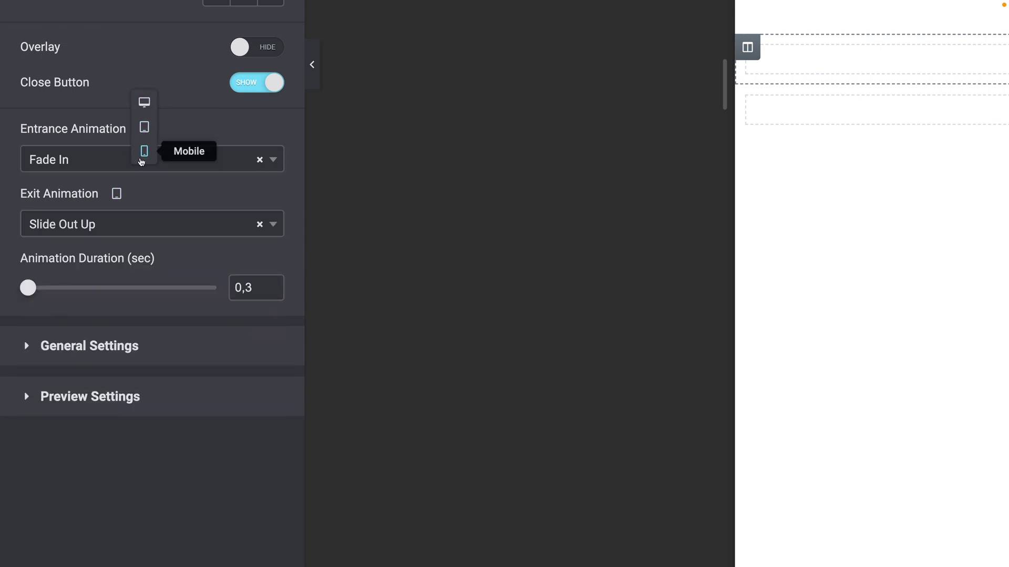
{"action": "left_click", "coordinate": [143, 152]}
{"action": "left_click", "coordinate": [157, 161]}
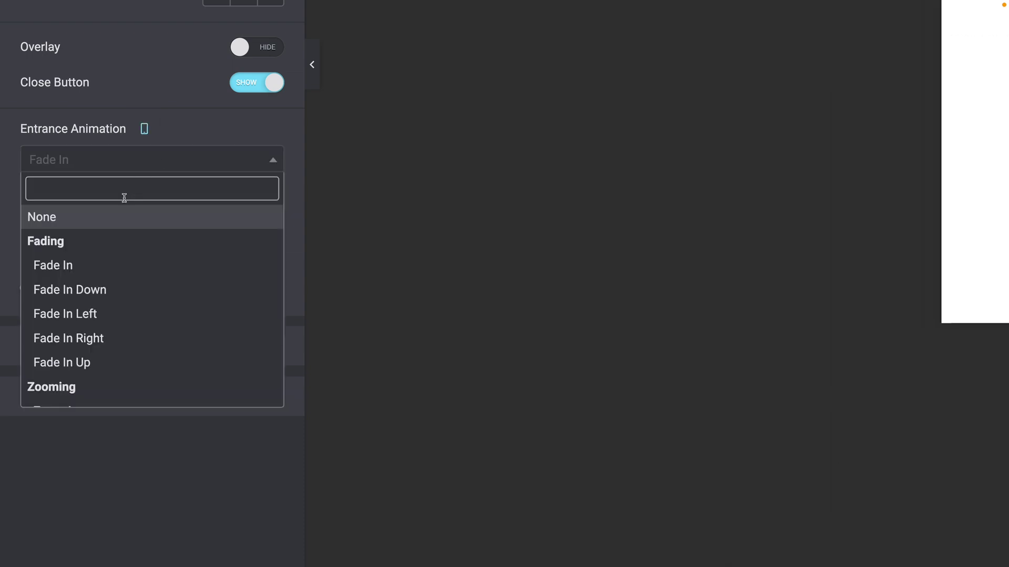
{"action": "type", "text": "SLIDE"}
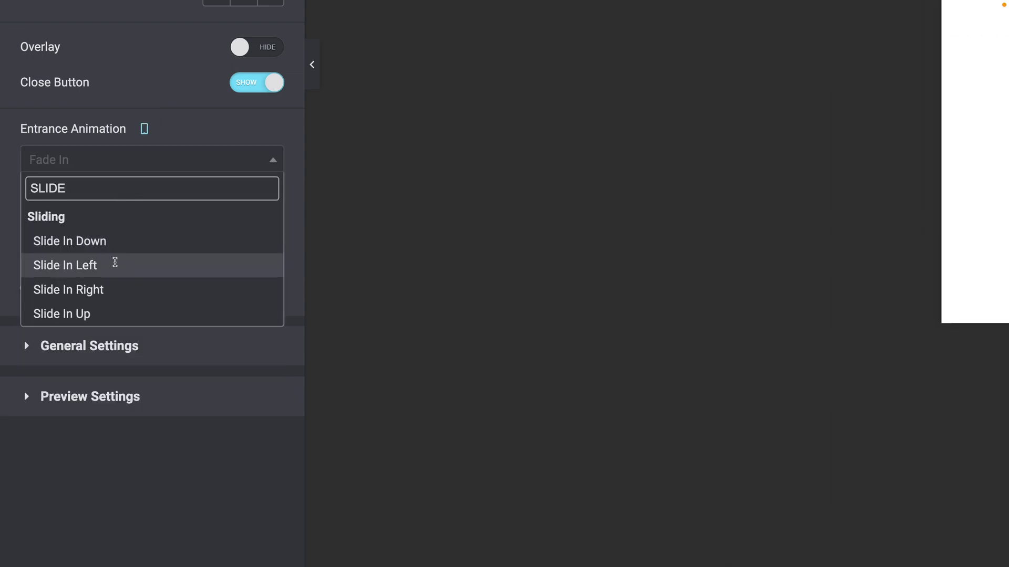
{"action": "left_click", "coordinate": [97, 291]}
{"action": "left_click", "coordinate": [81, 225]}
{"action": "type", "text": "SLIDE"}
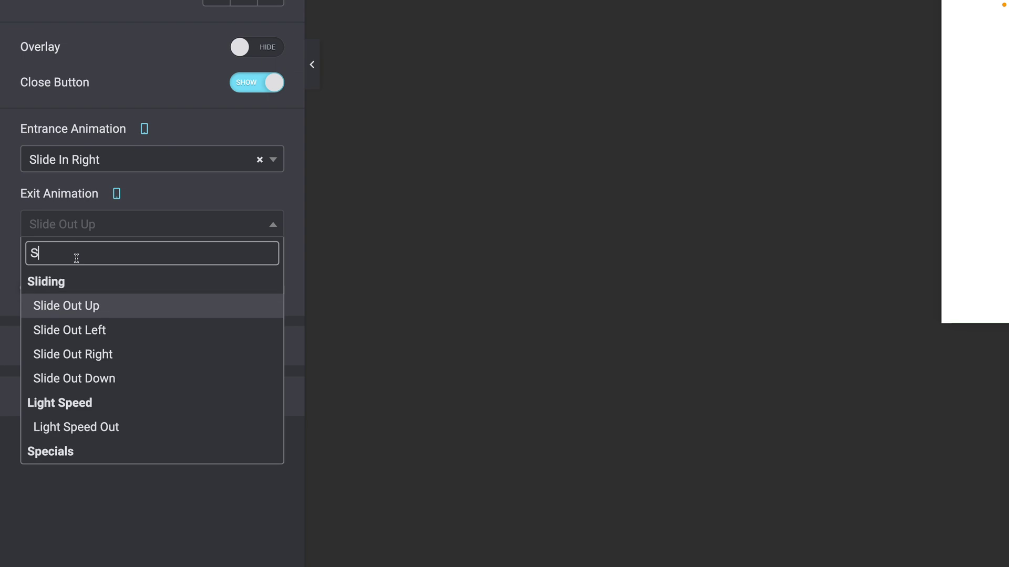
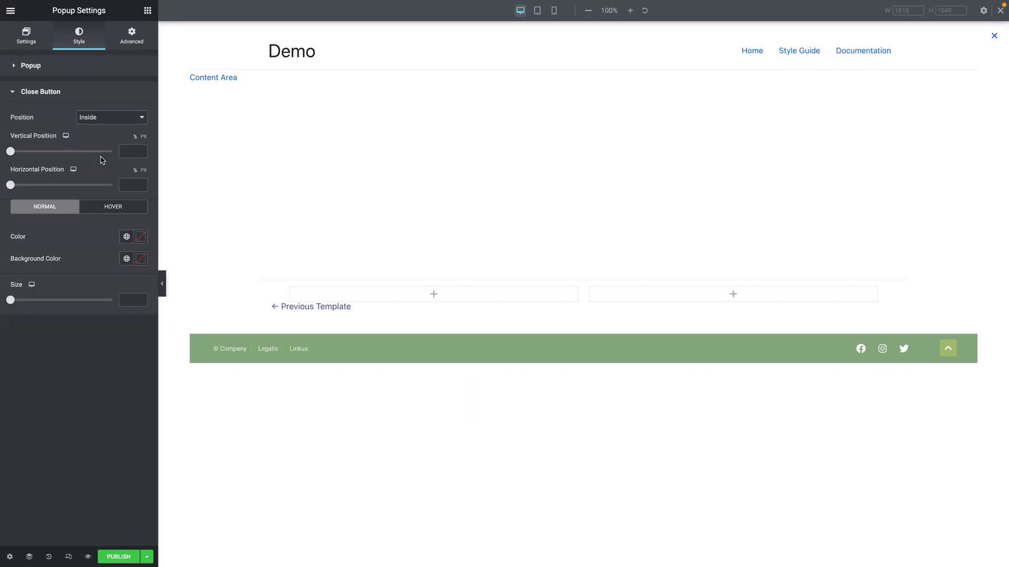
Place the popup's close X at 45px vertical and 95px horizontal on desktop
{"action": "left_click", "coordinate": [143, 137]}
{"action": "left_click", "coordinate": [126, 151]}
{"action": "type", "text": "45"}
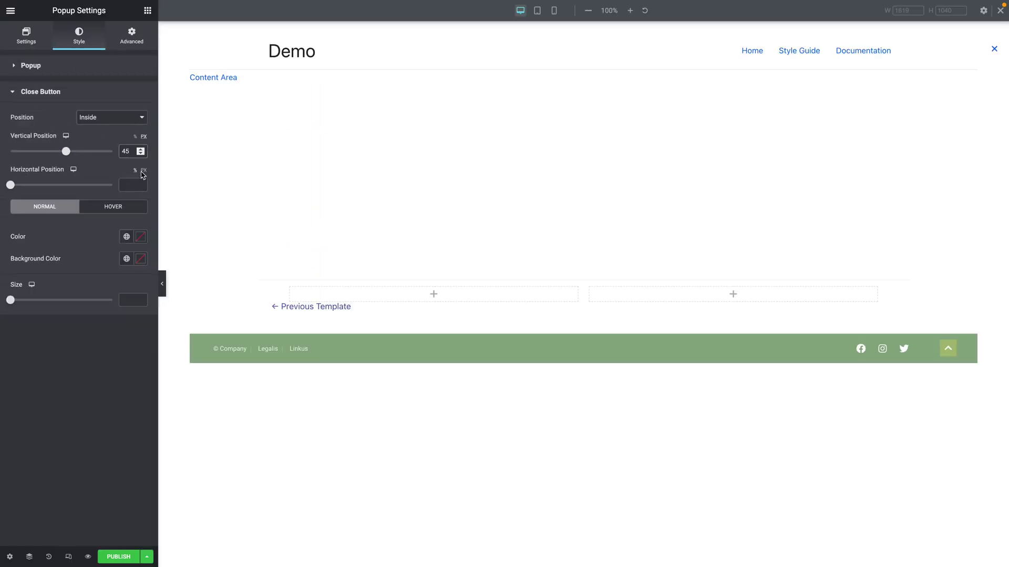
{"action": "left_click", "coordinate": [285, 169]}
{"action": "left_click", "coordinate": [127, 183]}
{"action": "type", "text": "95"}
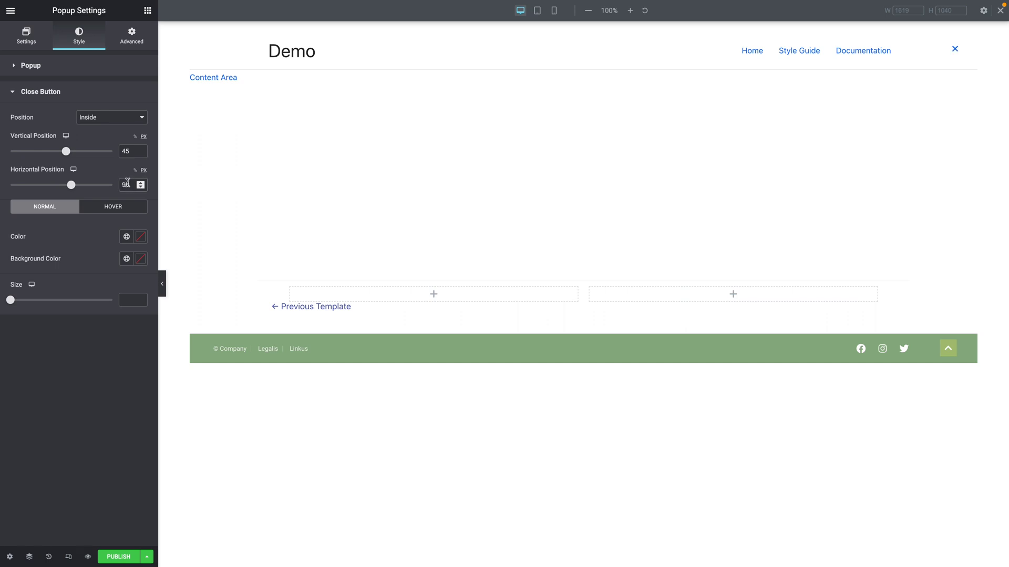
Set the close X offsets to 46/76 px on tablet and 32/35 px on mobile
{"action": "left_click", "coordinate": [66, 136]}
{"action": "left_click", "coordinate": [81, 150]}
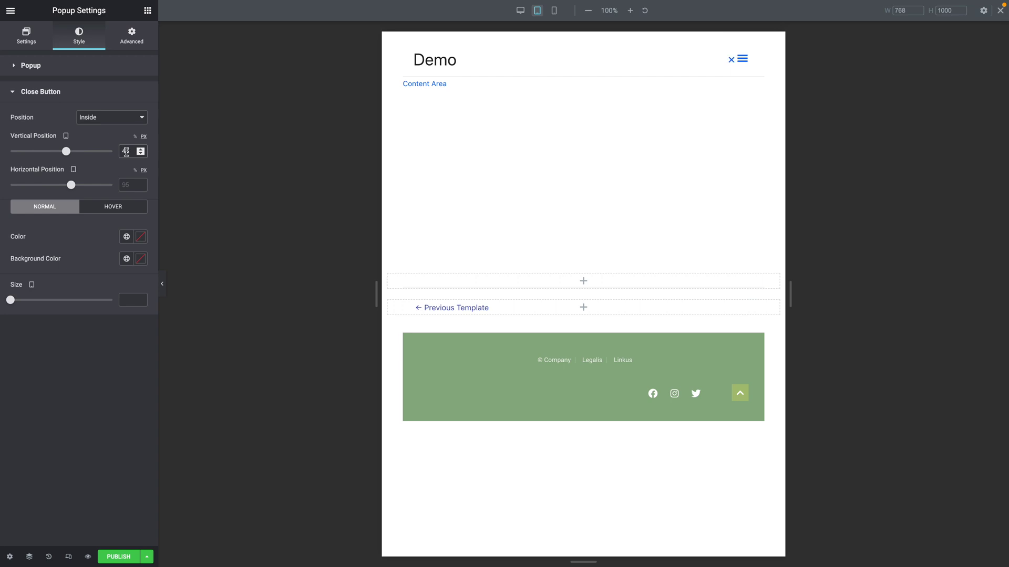
{"action": "left_click", "coordinate": [128, 185]}
{"action": "type", "text": "75"}
{"action": "left_click", "coordinate": [66, 136]}
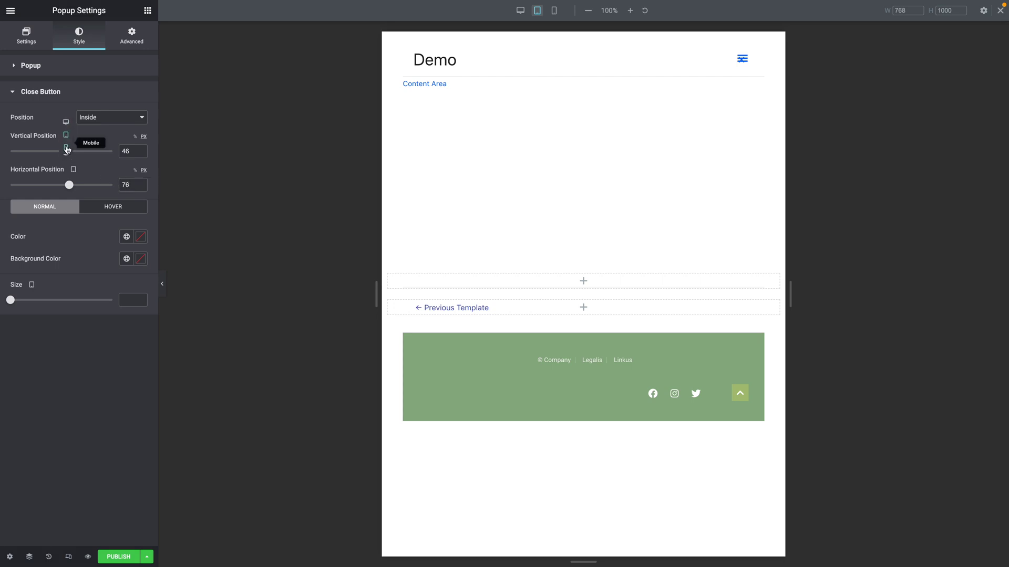
{"action": "left_click", "coordinate": [66, 148]}
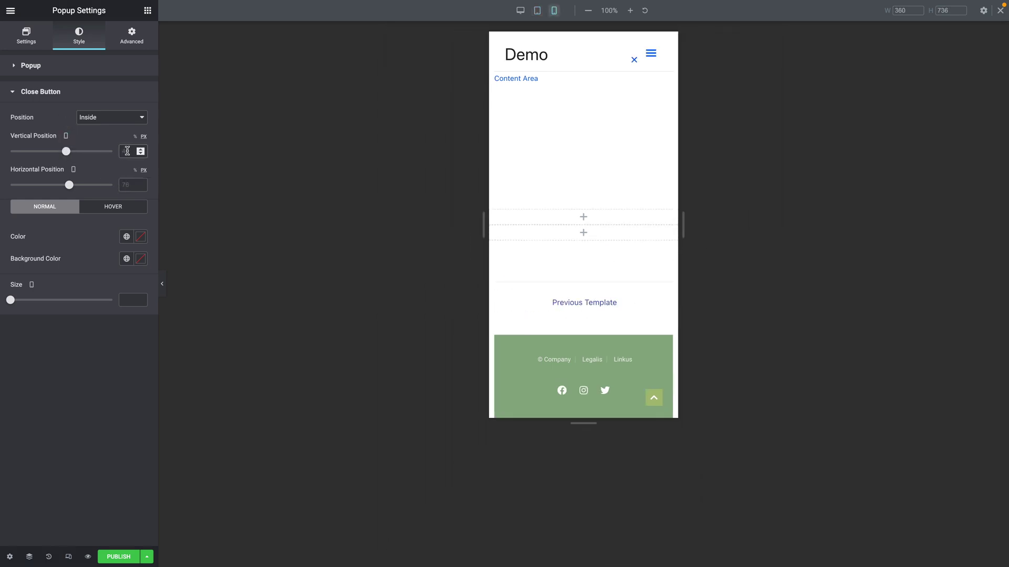
{"action": "type", "text": "32"}
{"action": "left_click", "coordinate": [122, 185]}
{"action": "type", "text": "35"}
{"action": "left_click", "coordinate": [520, 12]}
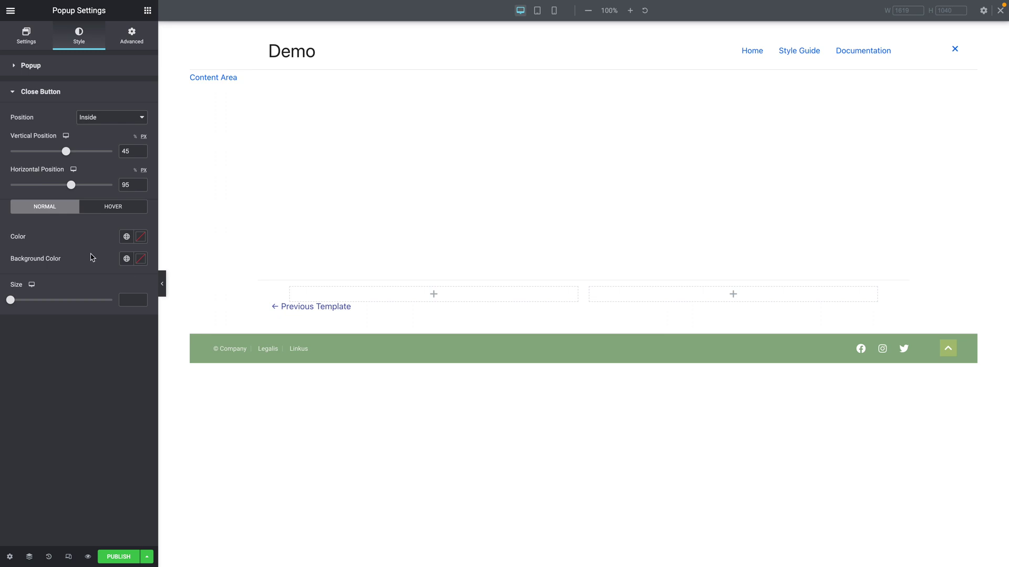
Make the close X white (#FFFFFF) with size 20
{"action": "left_click", "coordinate": [140, 237]}
{"action": "left_click_drag", "start_coordinate": [106, 301], "coordinate": [1, 269]}
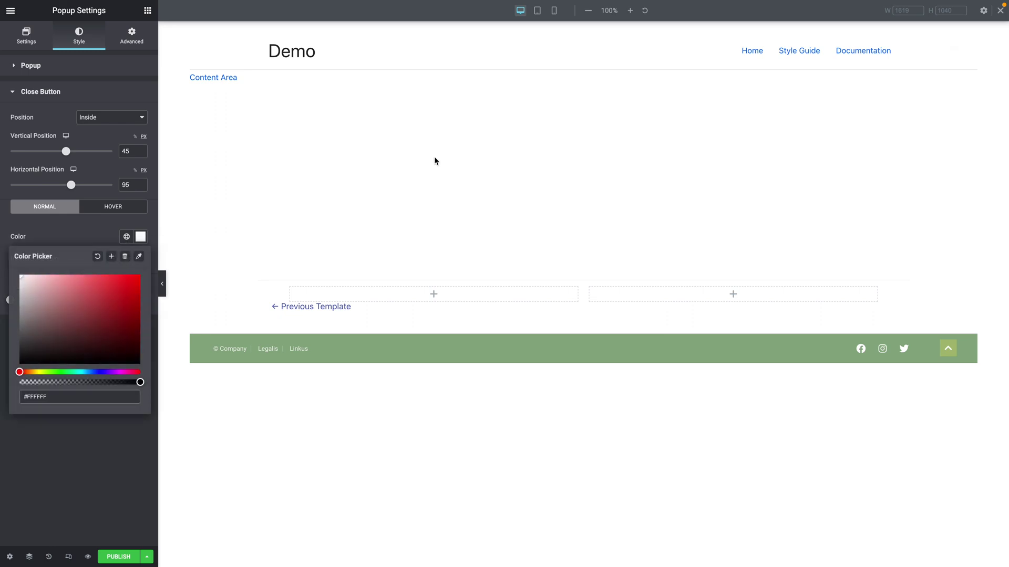
{"action": "left_click", "coordinate": [72, 238]}
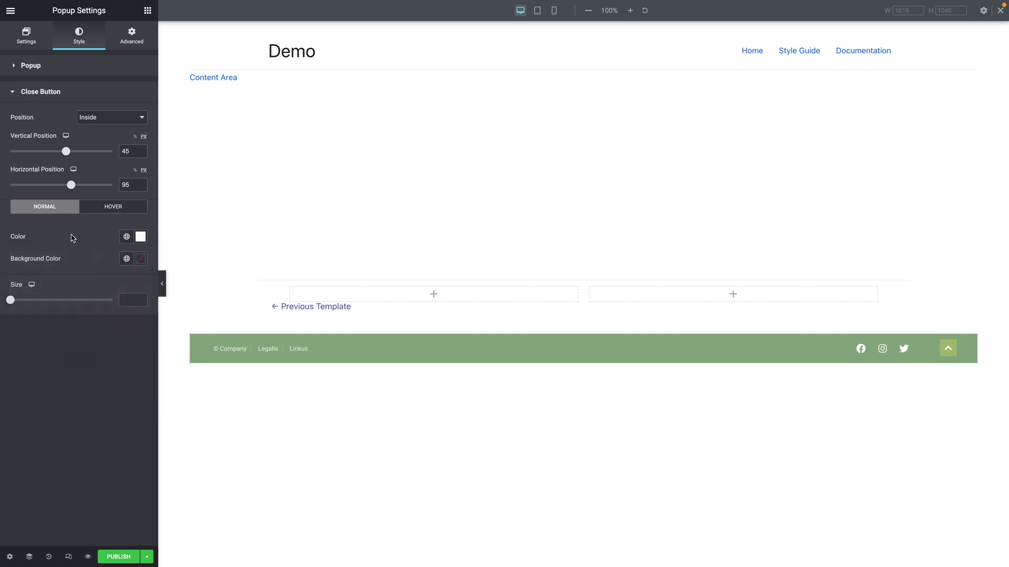
{"action": "type", "text": "20"}
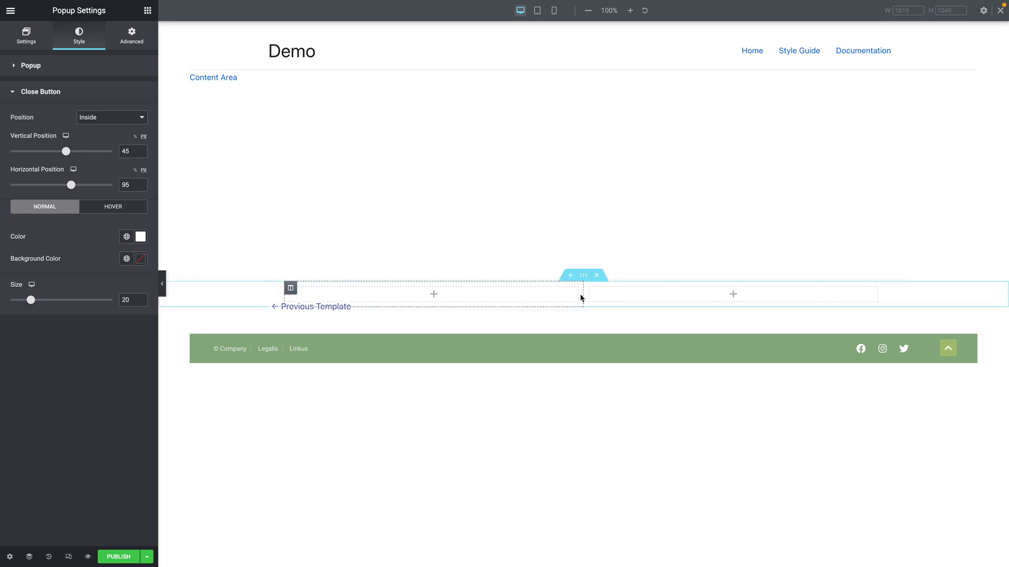
{"action": "left_click", "coordinate": [581, 276]}
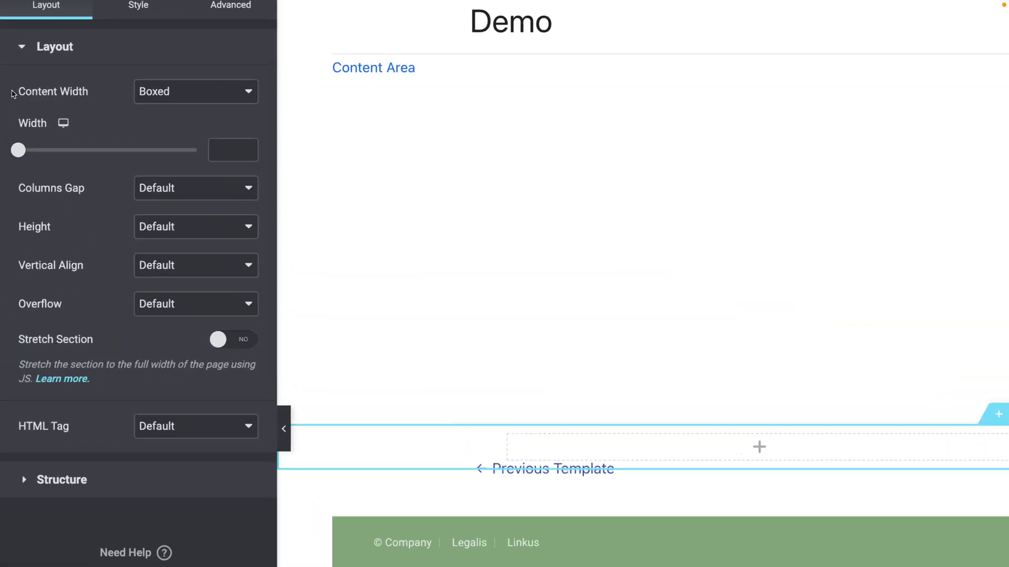
Set the section's content width to Full Width with a 95 VH minimum height
{"action": "left_click", "coordinate": [179, 90]}
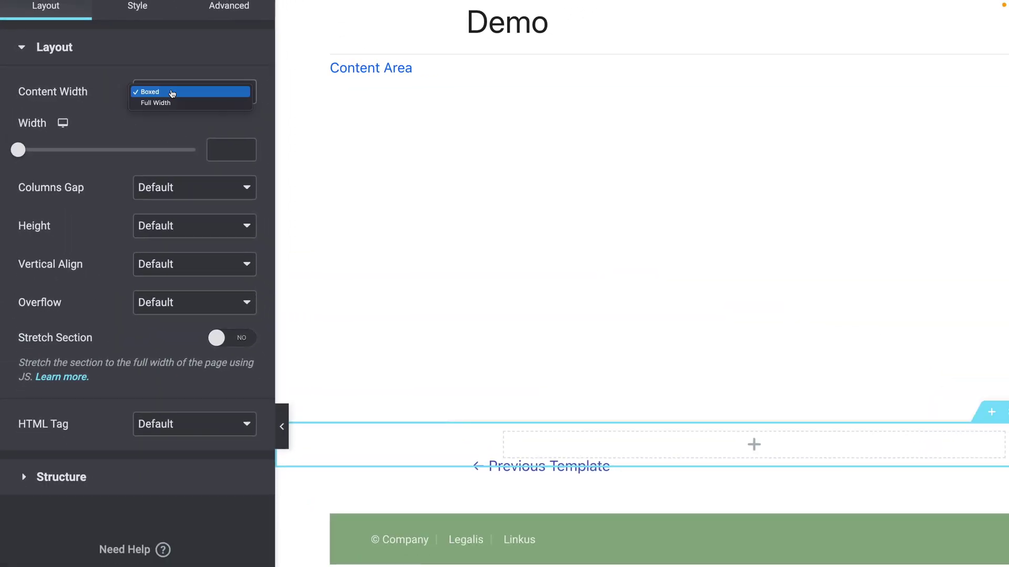
{"action": "left_click", "coordinate": [169, 101]}
{"action": "left_click", "coordinate": [159, 163]}
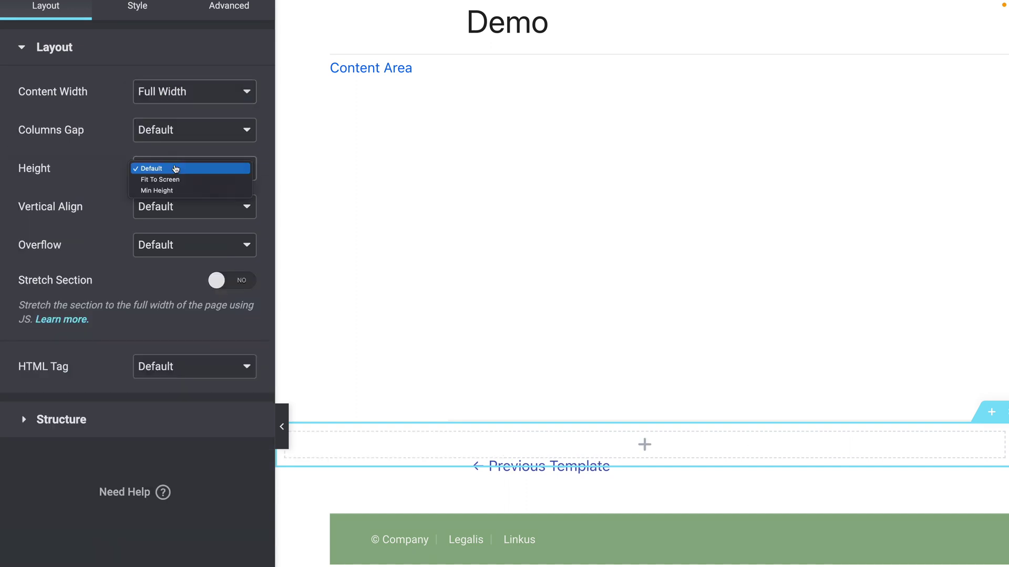
{"action": "left_click", "coordinate": [158, 191]}
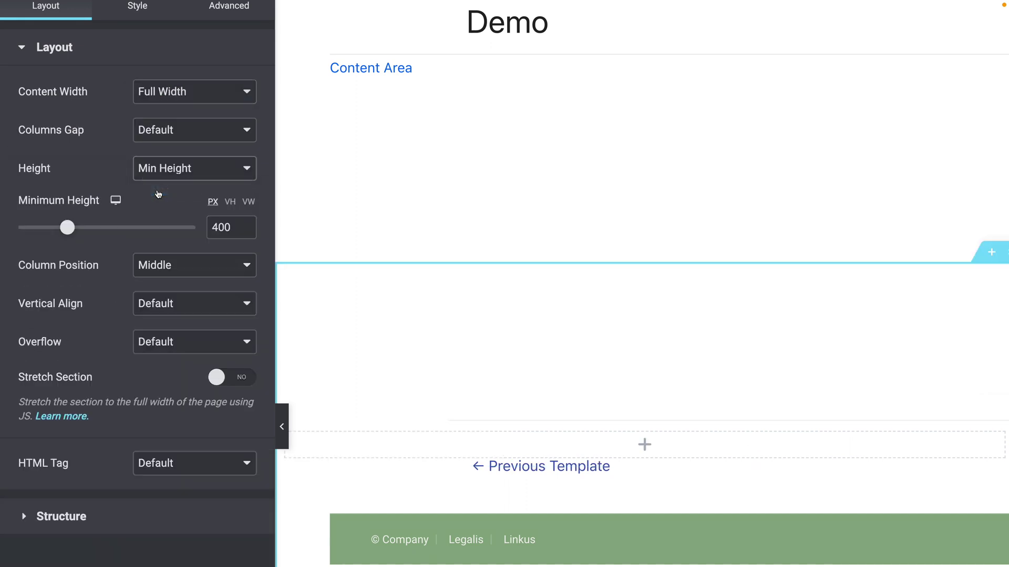
{"action": "left_click", "coordinate": [230, 204]}
{"action": "left_click", "coordinate": [214, 233]}
{"action": "double_click", "coordinate": [215, 230]}
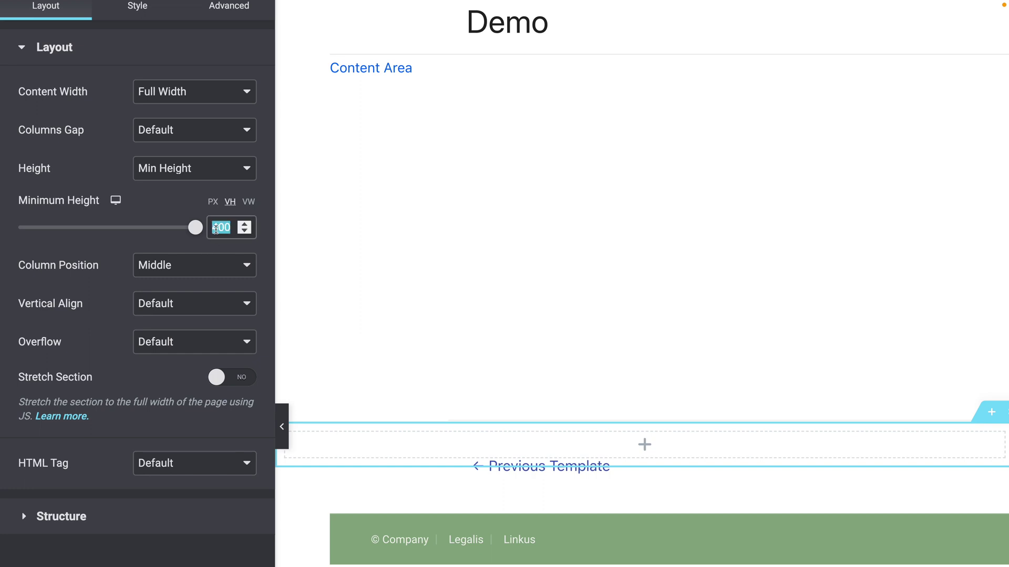
{"action": "type", "text": "95"}
{"action": "left_click", "coordinate": [149, 198]}
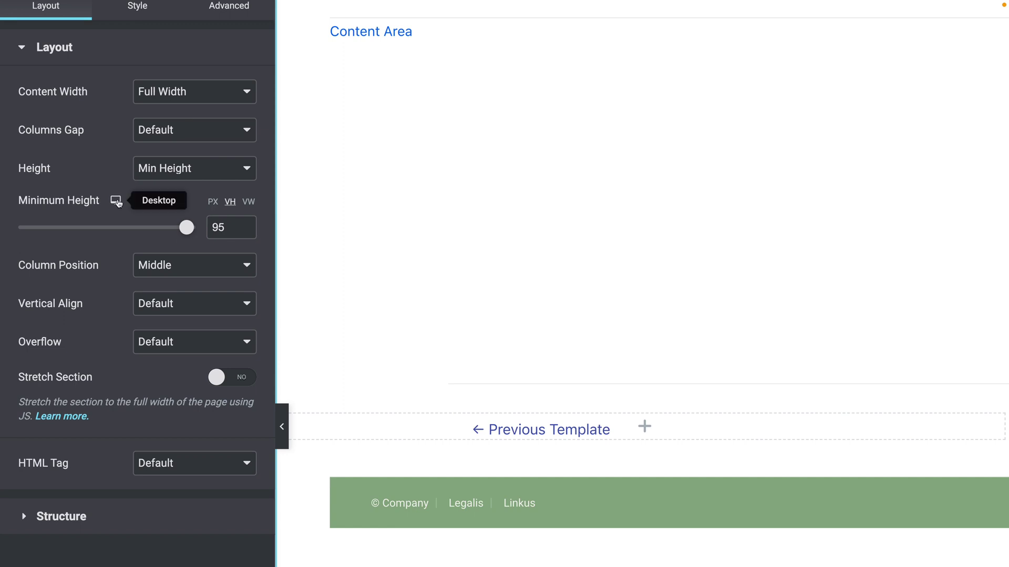
Set the section's mobile minimum height to 90 VH
{"action": "mouse_move", "coordinate": [116, 203]}
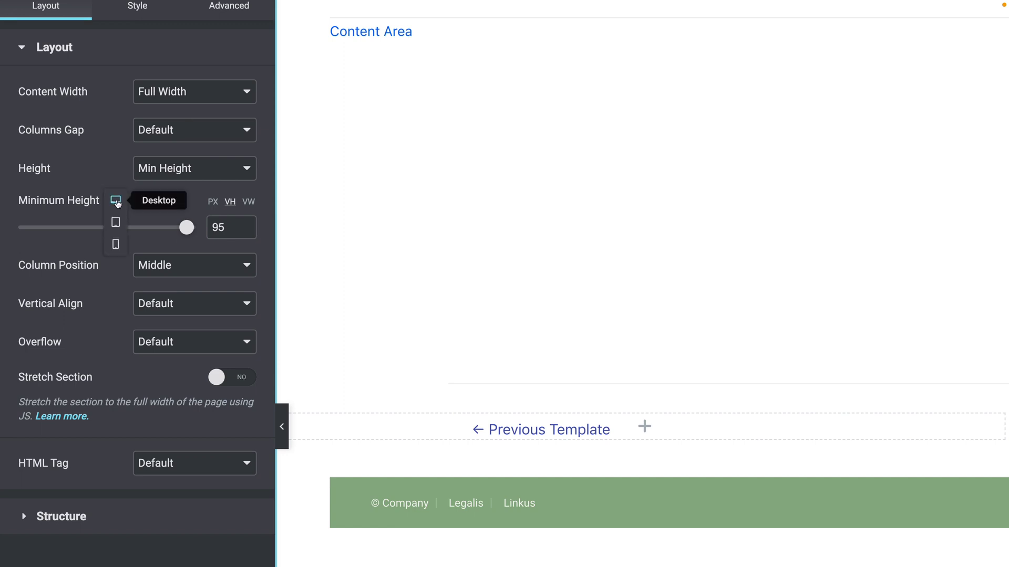
{"action": "left_click", "coordinate": [116, 243]}
{"action": "left_click", "coordinate": [218, 226]}
{"action": "type", "text": "90"}
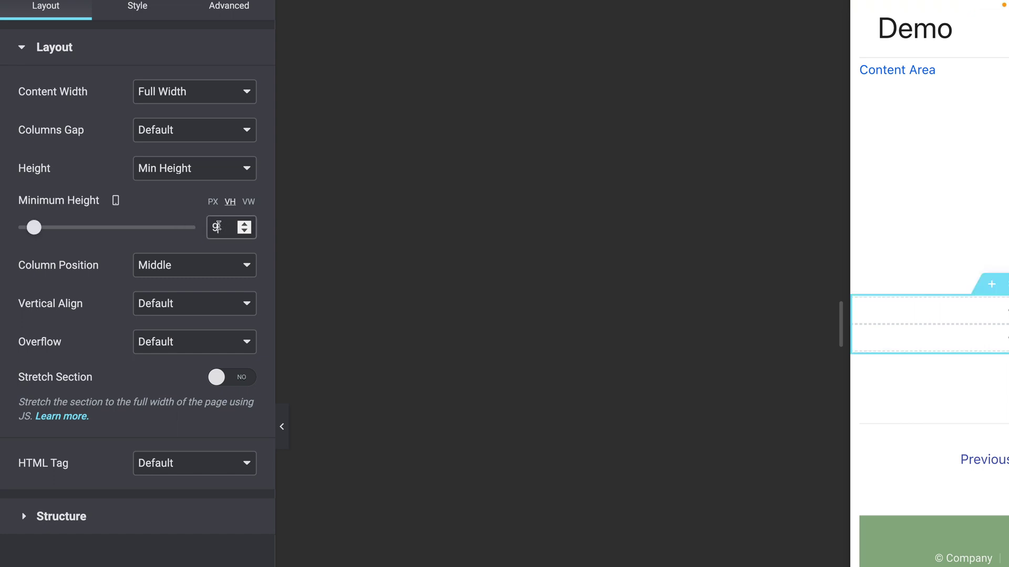
{"action": "mouse_move", "coordinate": [116, 200]}
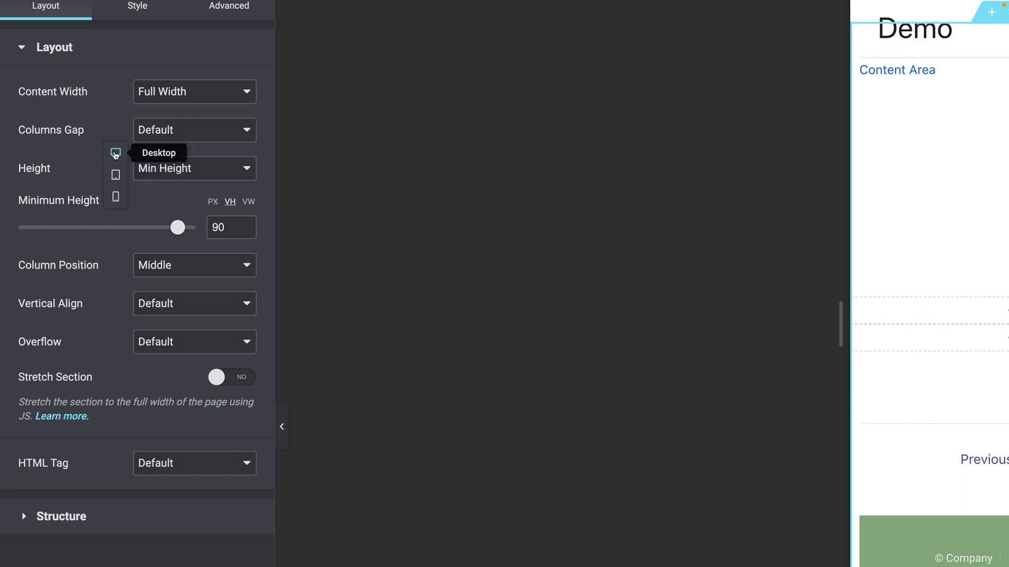
{"action": "left_click", "coordinate": [115, 153]}
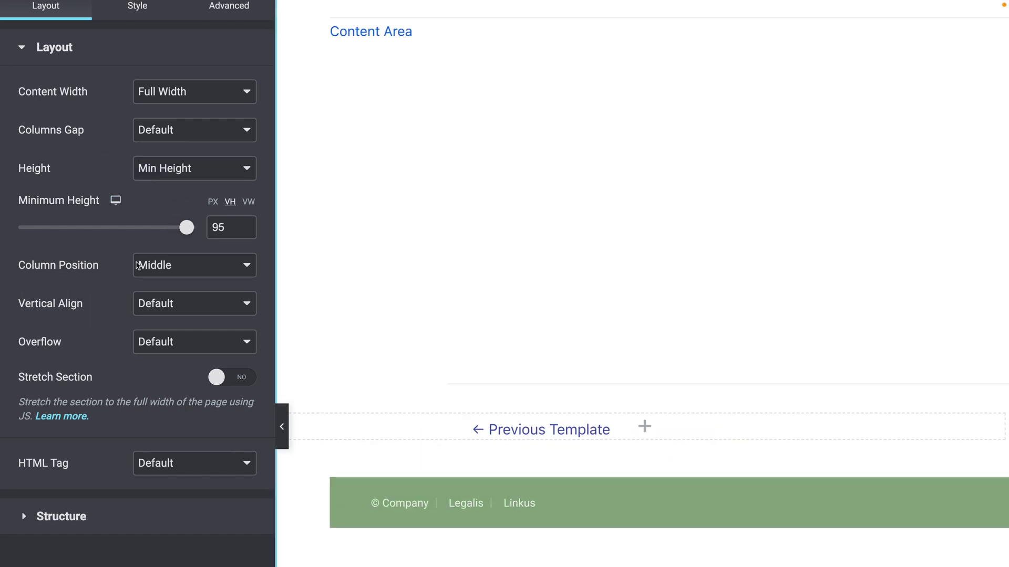
Set the section's Column Position to Stretch
{"action": "left_click", "coordinate": [139, 266]}
{"action": "left_click", "coordinate": [150, 244]}
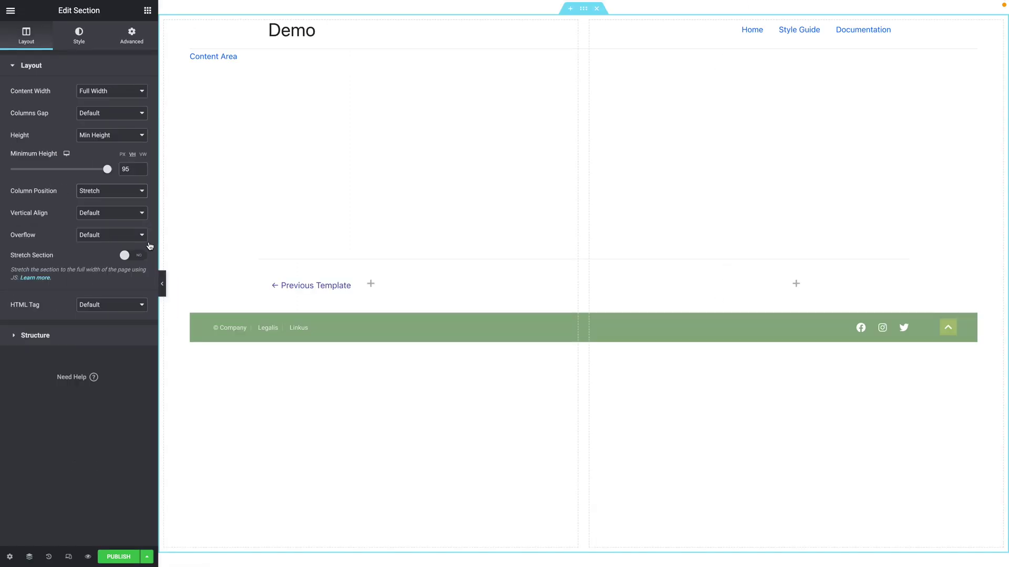
{"action": "left_click", "coordinate": [121, 43]}
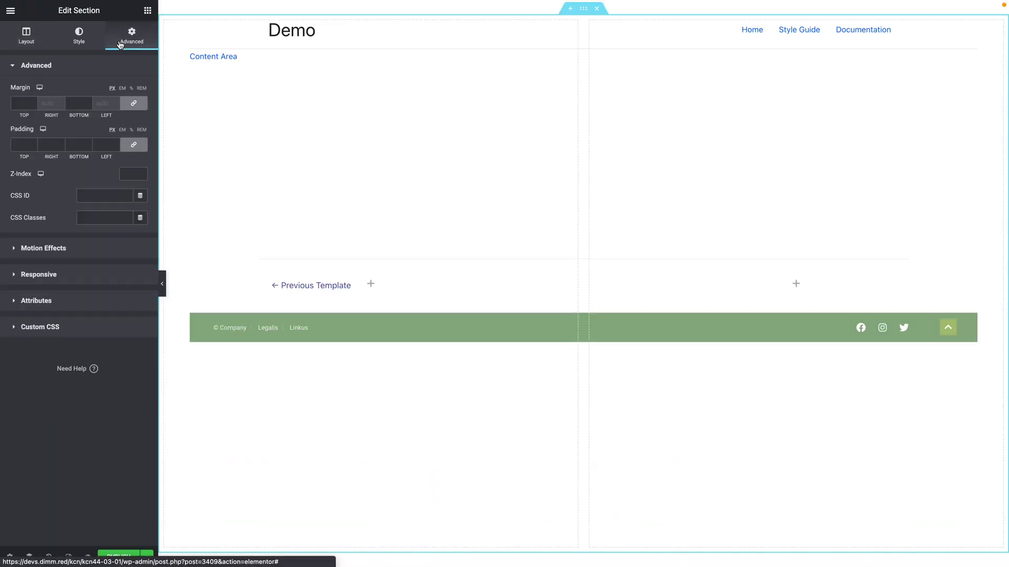
Set the section's top and bottom margins to 0 and zero its padding
{"action": "left_click", "coordinate": [128, 109]}
{"action": "left_click", "coordinate": [25, 103]}
{"action": "type", "text": "0"}
{"action": "left_click", "coordinate": [74, 103]}
{"action": "type", "text": "0"}
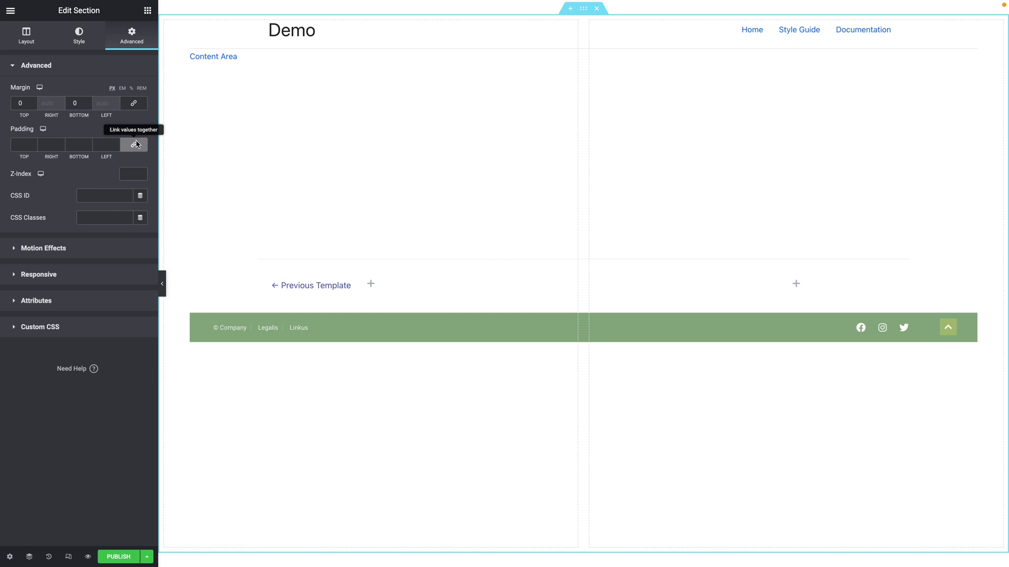
{"action": "left_click", "coordinate": [134, 145]}
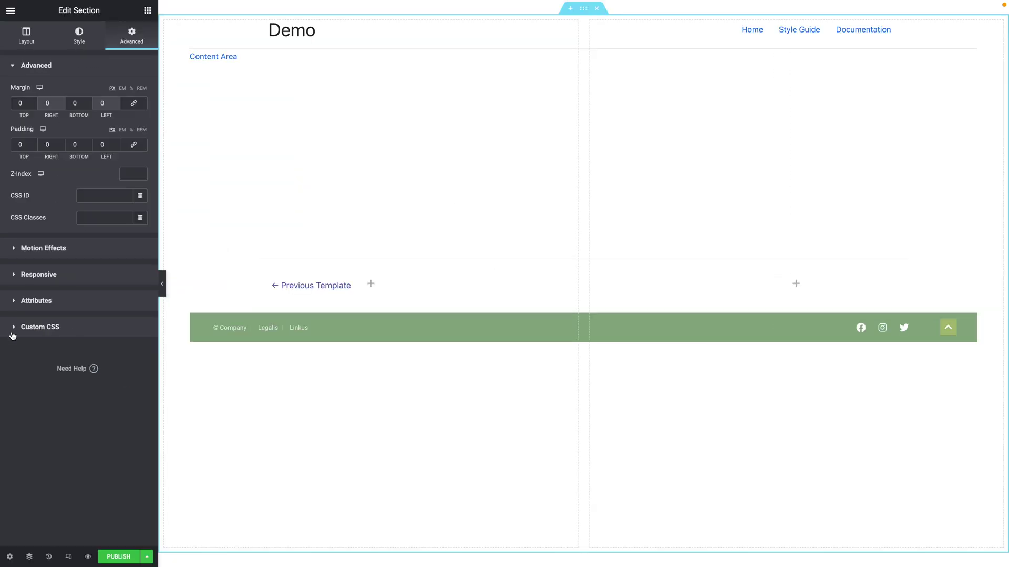
Paste the media-query margin rules into the section's Custom CSS
{"action": "left_click", "coordinate": [31, 327]}
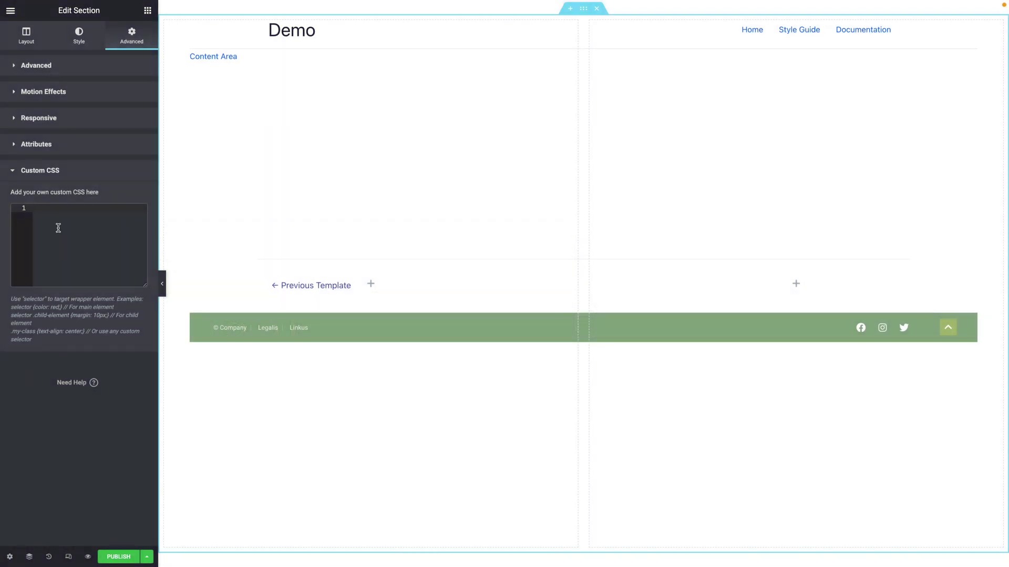
{"action": "type", "text": "@media (max-width: 767px) {       selector {margin: 10px;}     }       @media screen and (min-width: 768px) and (max-width: 1400px) {       selector {margin: 20px 40px 40px;}     }  @media screen and (min-width: 1401px) and (max-width: 1440px) {       selector {margin: 20px 40px 40px;}     }      @media (min-width: 1441px) {       selector {margin: 20px 60px 60px;}     }"}
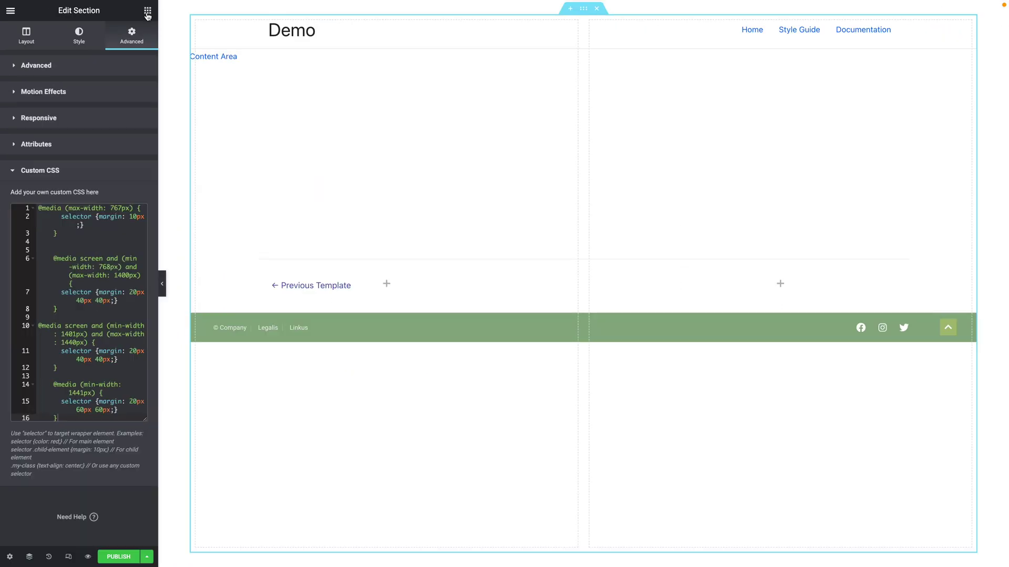
{"action": "left_click", "coordinate": [147, 15]}
Add a centred Heading reading 'Menu' to the left column, rendered as a span
{"action": "left_click_drag", "start_coordinate": [111, 139], "coordinate": [362, 293]}
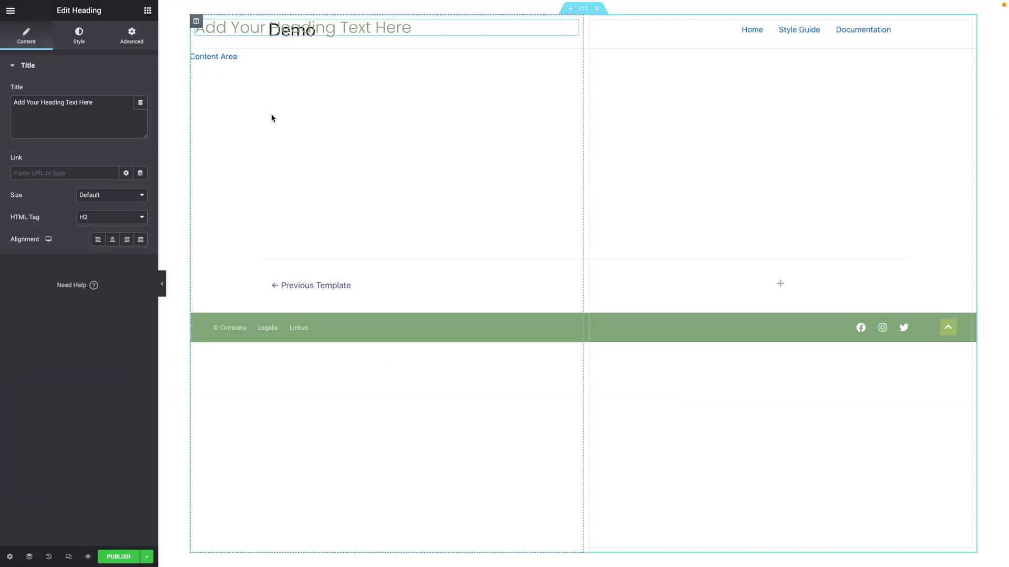
{"action": "triple_click", "coordinate": [72, 102]}
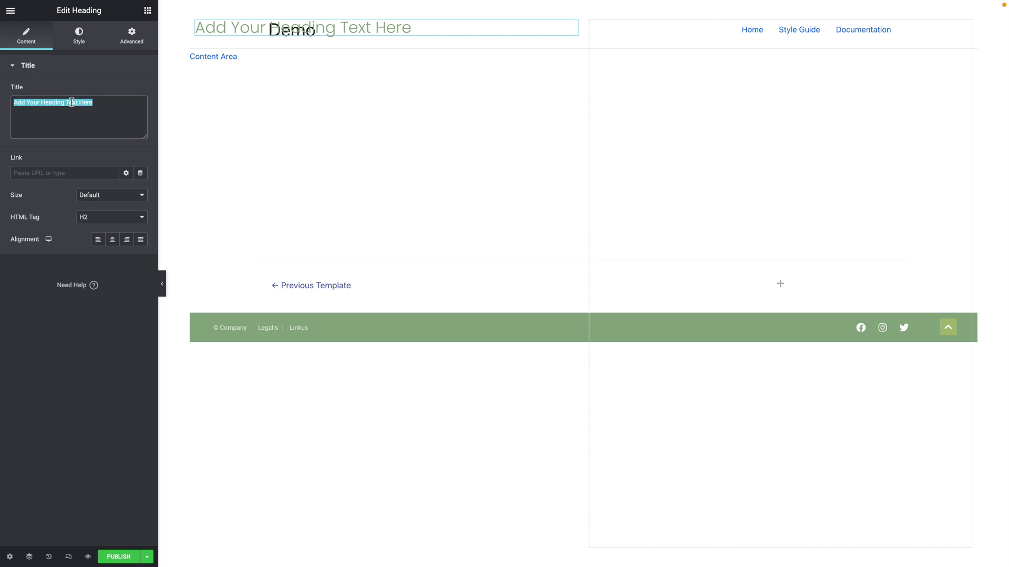
{"action": "type", "text": "Menu"}
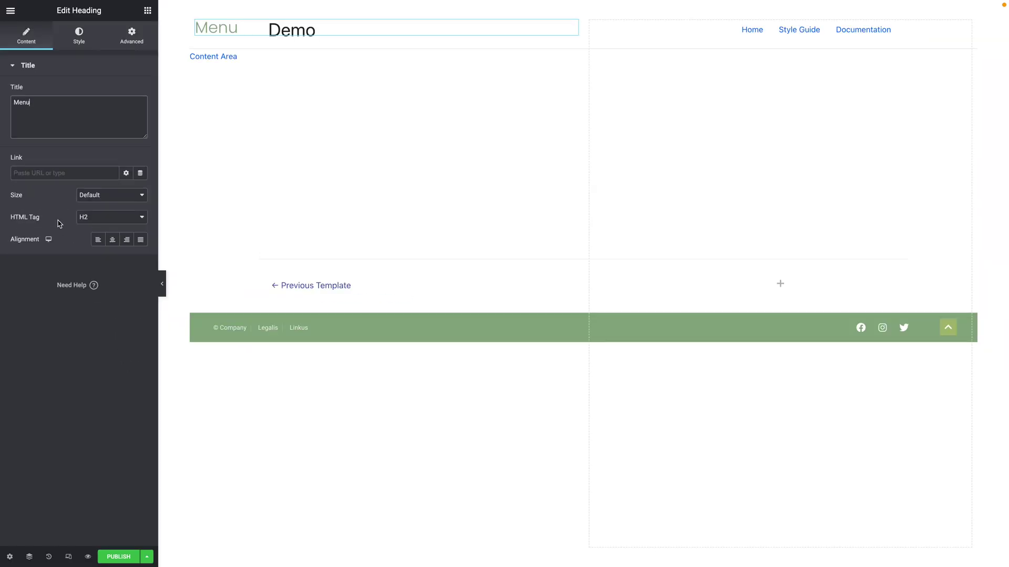
{"action": "left_click", "coordinate": [79, 217]}
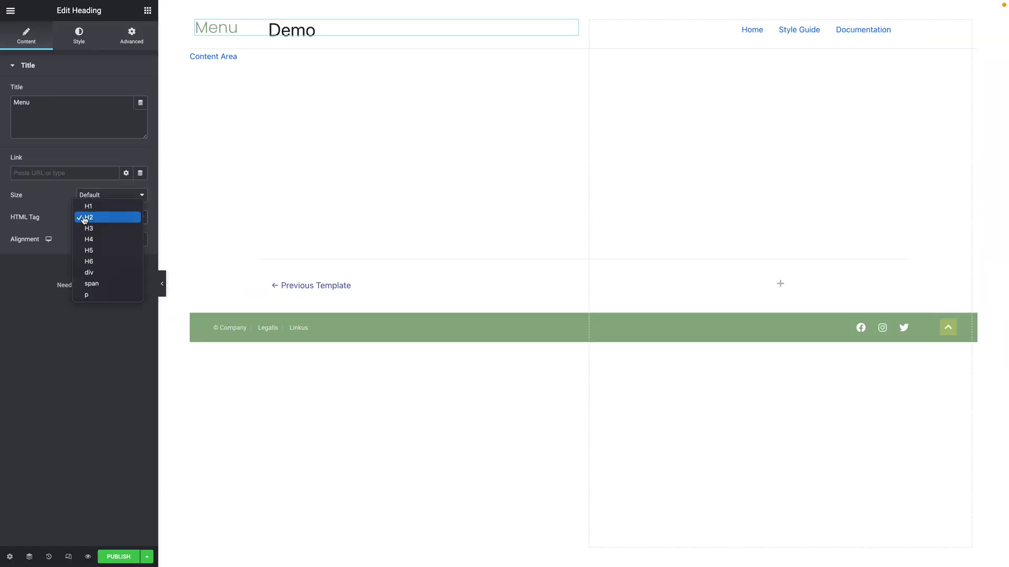
{"action": "left_click", "coordinate": [82, 284]}
{"action": "left_click", "coordinate": [111, 241]}
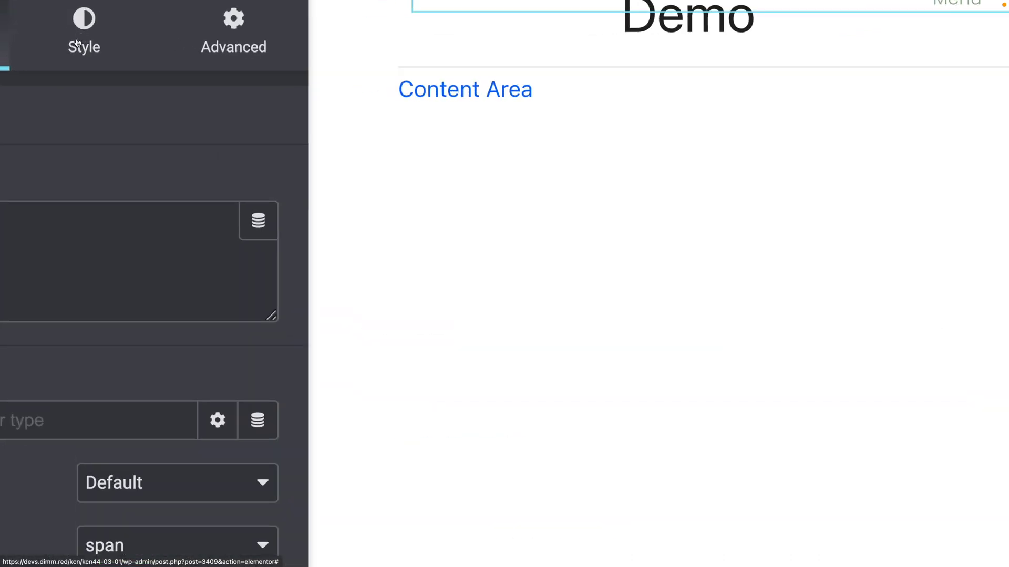
Set the Menu heading's text colour to the light Secondary global colour
{"action": "left_click", "coordinate": [78, 41]}
{"action": "left_click", "coordinate": [126, 91]}
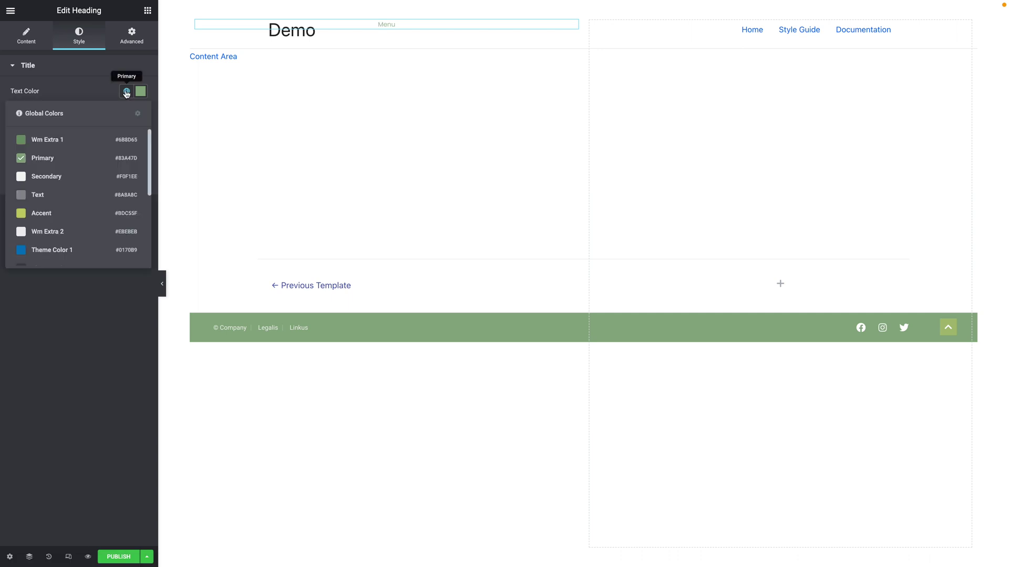
{"action": "left_click", "coordinate": [64, 176]}
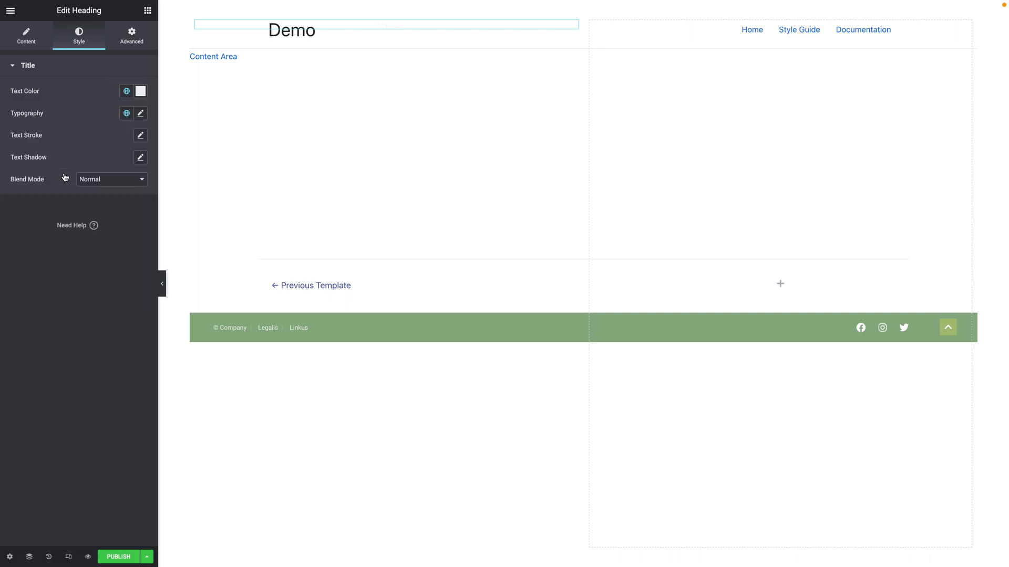
Set the heading typography to 200px, weight 600, uppercase, letter spacing 10
{"action": "left_click", "coordinate": [140, 114]}
{"action": "left_click", "coordinate": [121, 195]}
{"action": "type", "text": "200"}
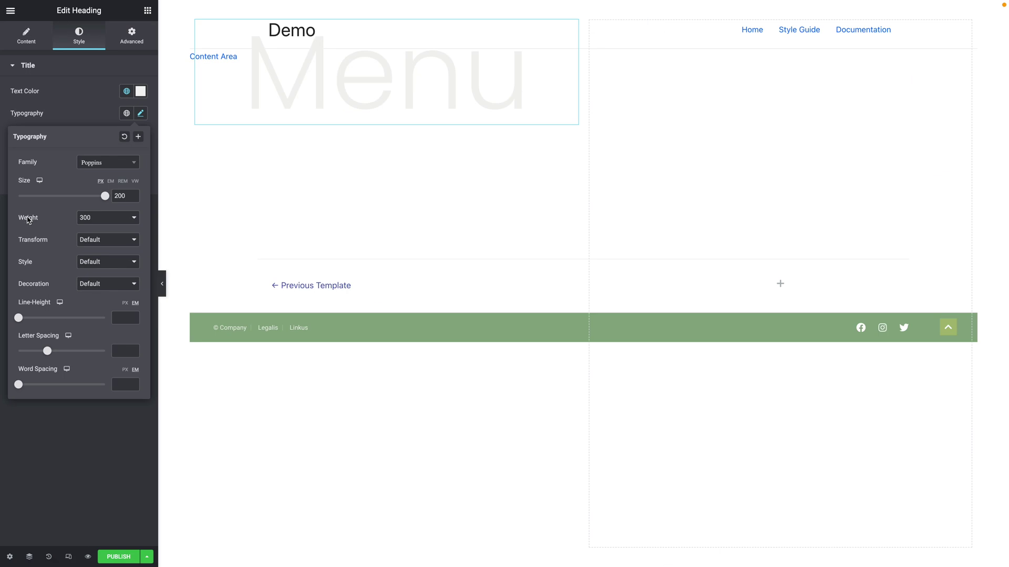
{"action": "left_click", "coordinate": [177, 218]}
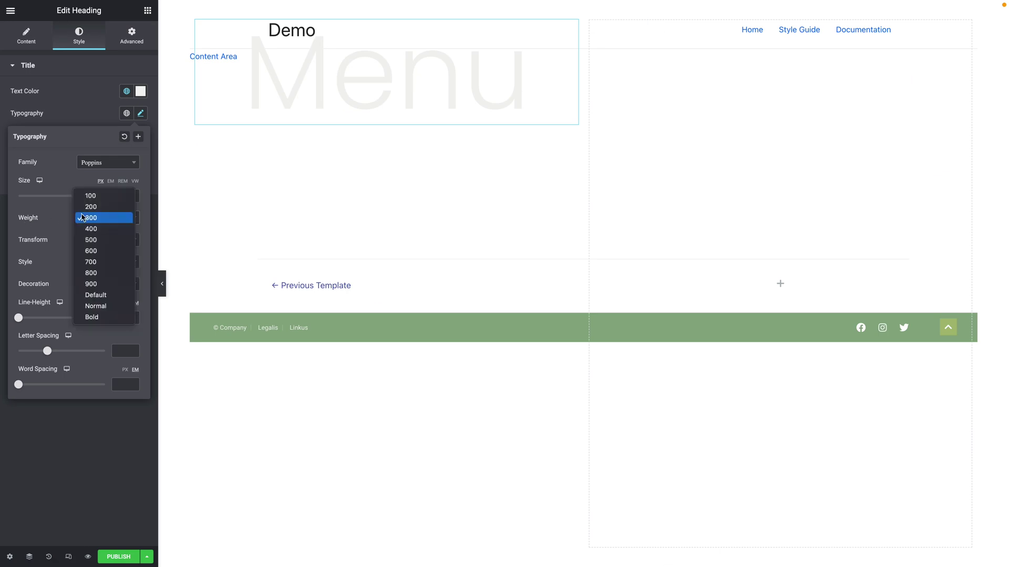
{"action": "left_click", "coordinate": [89, 252]}
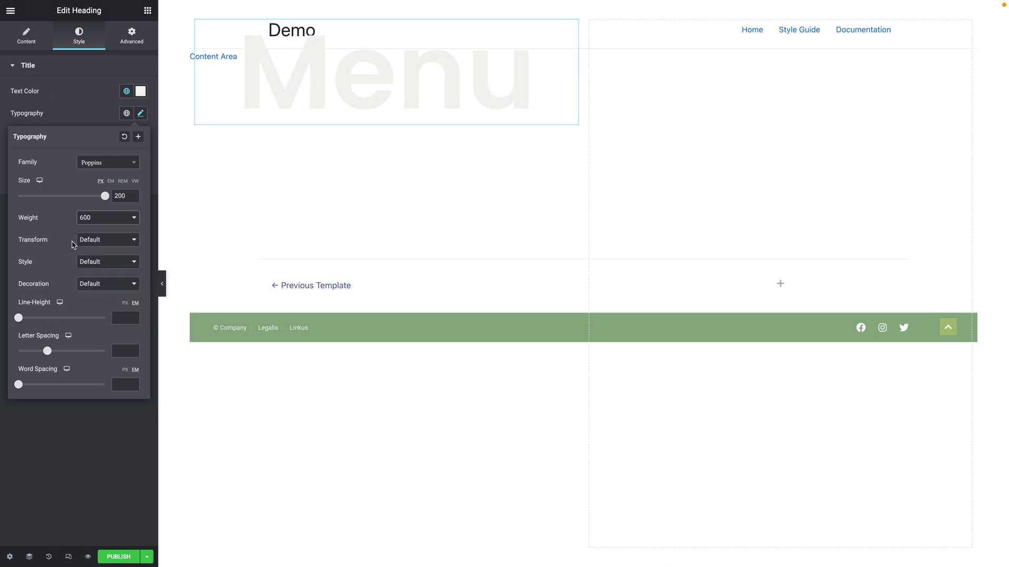
{"action": "left_click", "coordinate": [103, 244]}
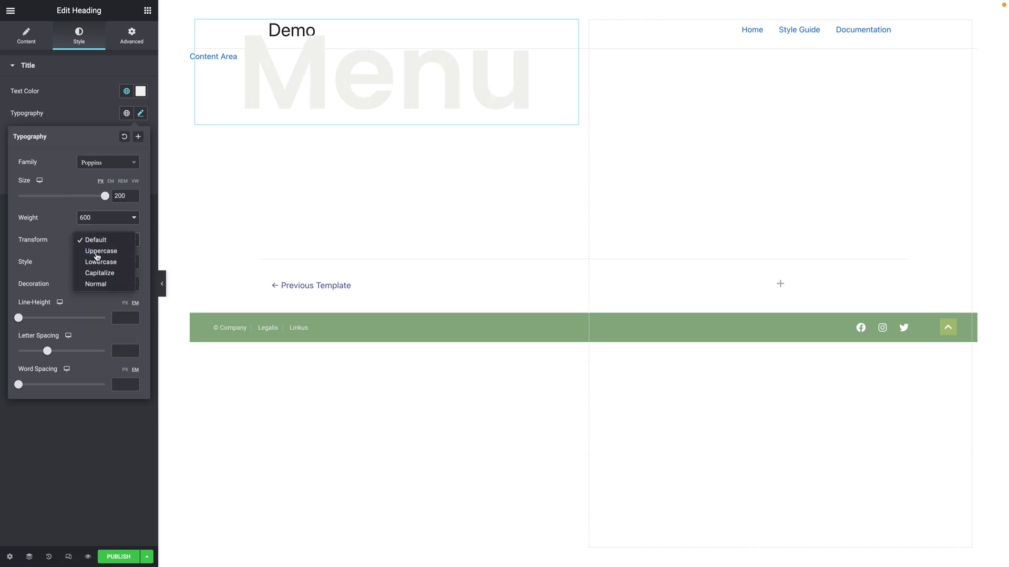
{"action": "left_click", "coordinate": [98, 255]}
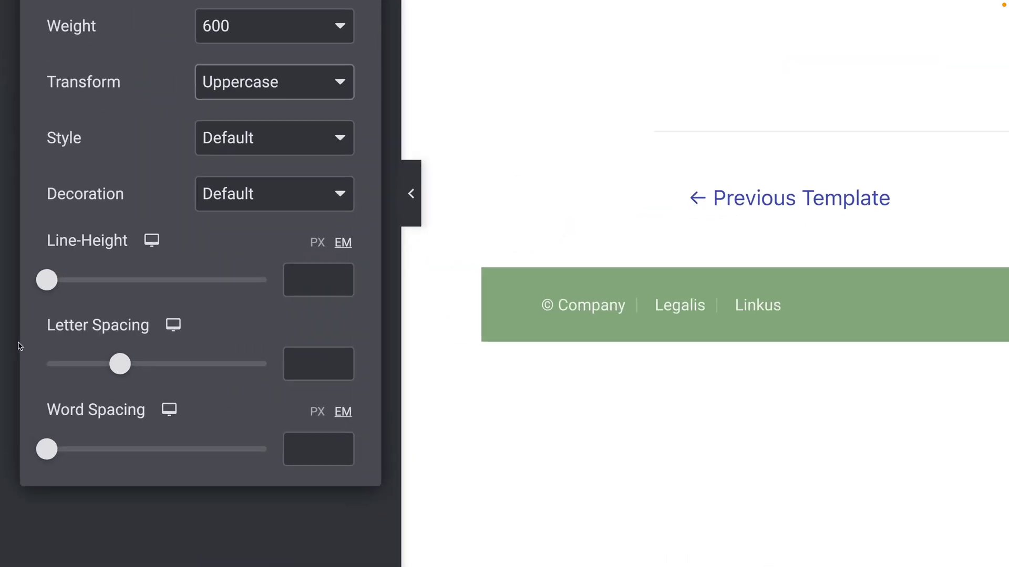
{"action": "left_click", "coordinate": [131, 350]}
{"action": "type", "text": "1"}
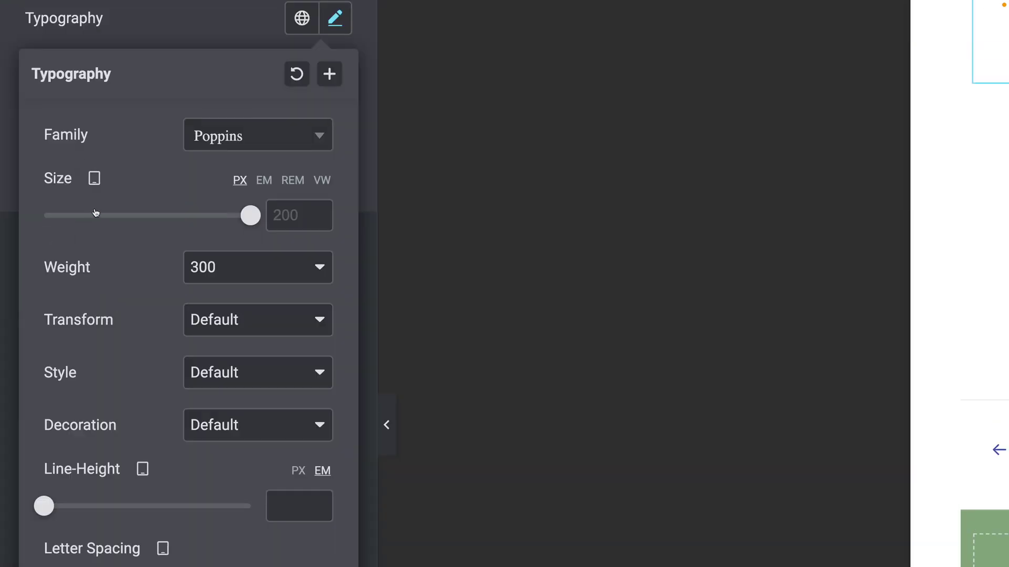
Set the heading font size to 150px on tablet and 80px on mobile
{"action": "left_click", "coordinate": [275, 218]}
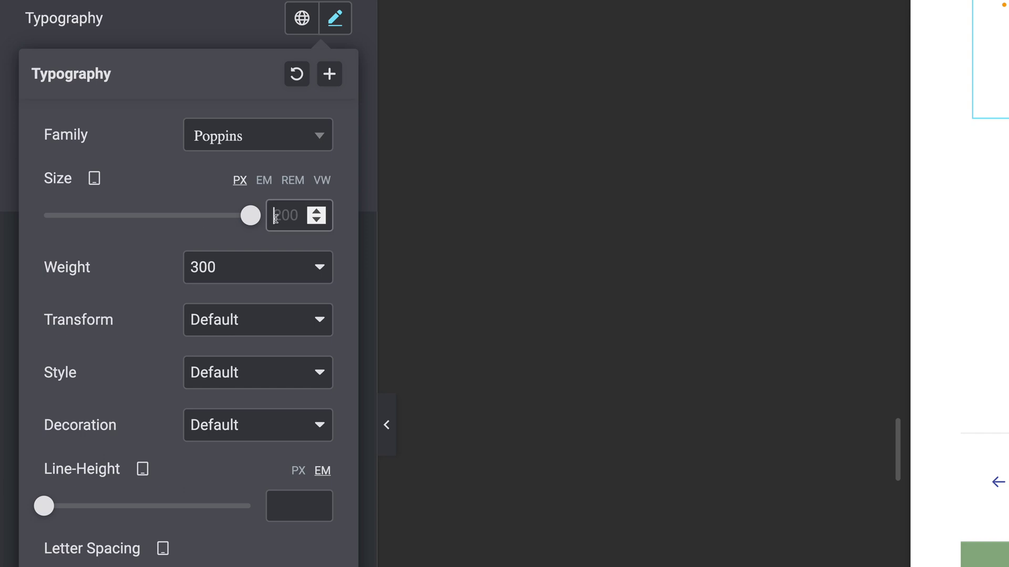
{"action": "type", "text": "150"}
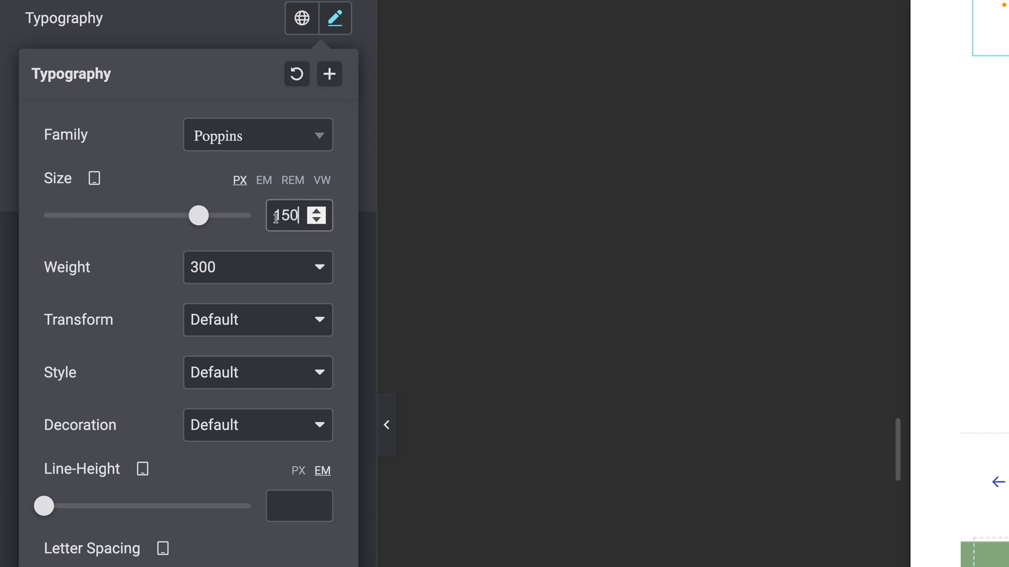
{"action": "mouse_move", "coordinate": [94, 178]}
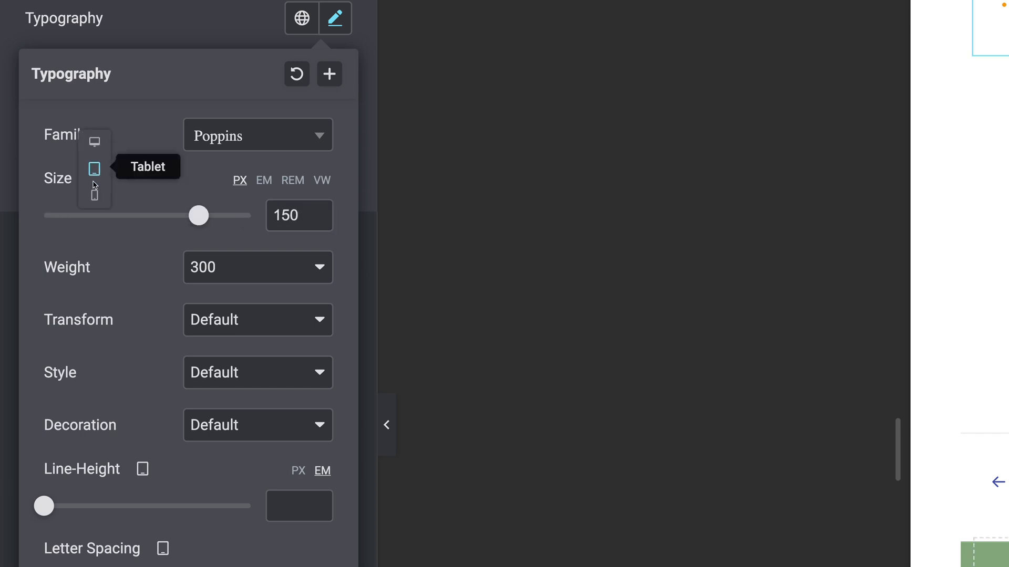
{"action": "left_click", "coordinate": [95, 206]}
{"action": "left_click", "coordinate": [280, 216]}
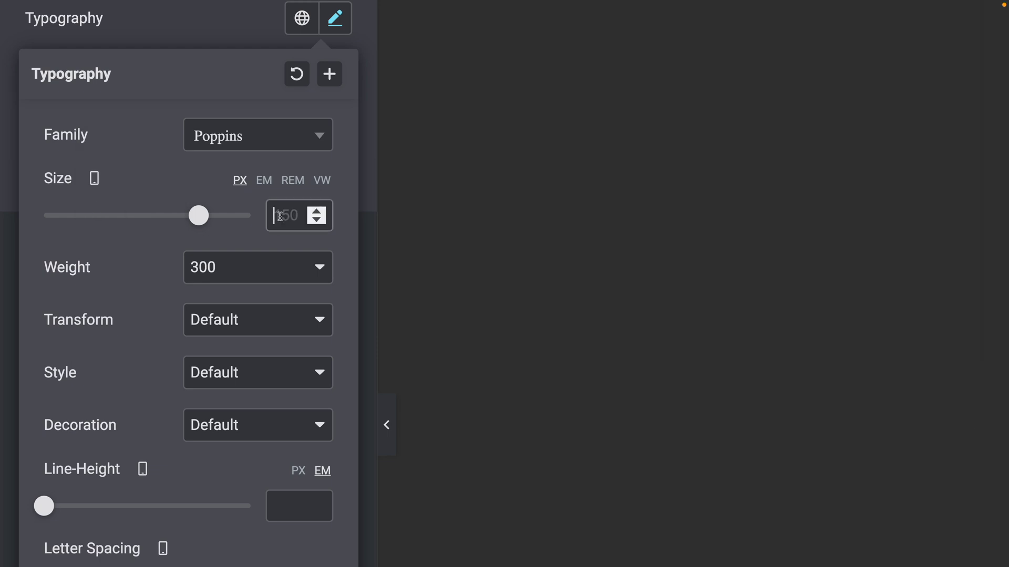
{"action": "type", "text": "80"}
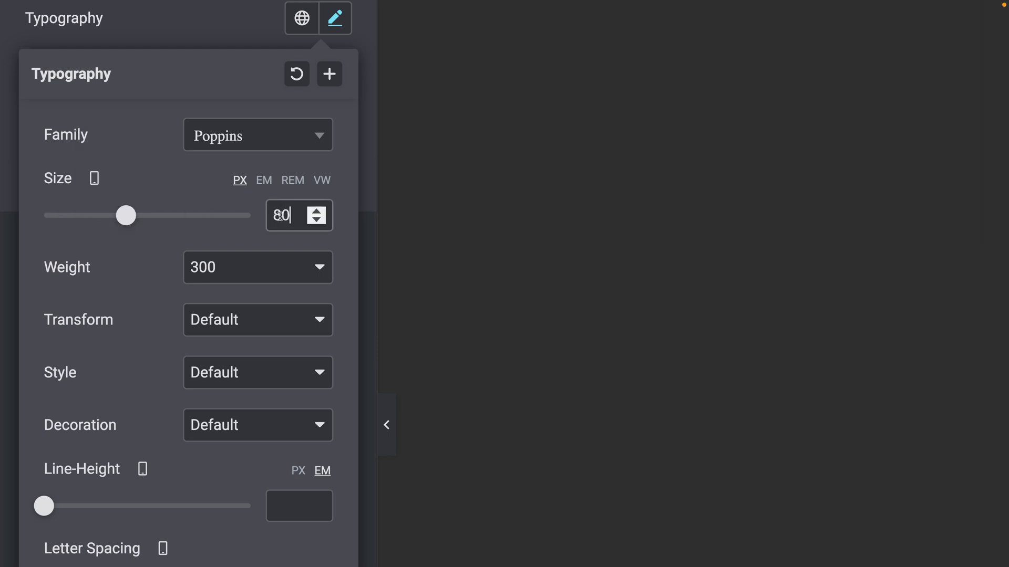
{"action": "left_click", "coordinate": [95, 179]}
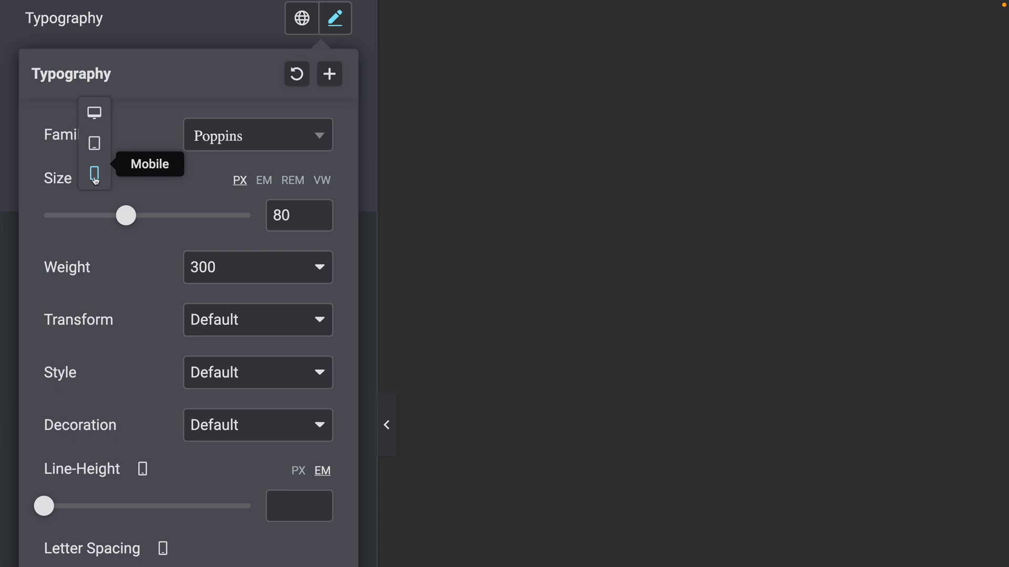
{"action": "left_click", "coordinate": [94, 114]}
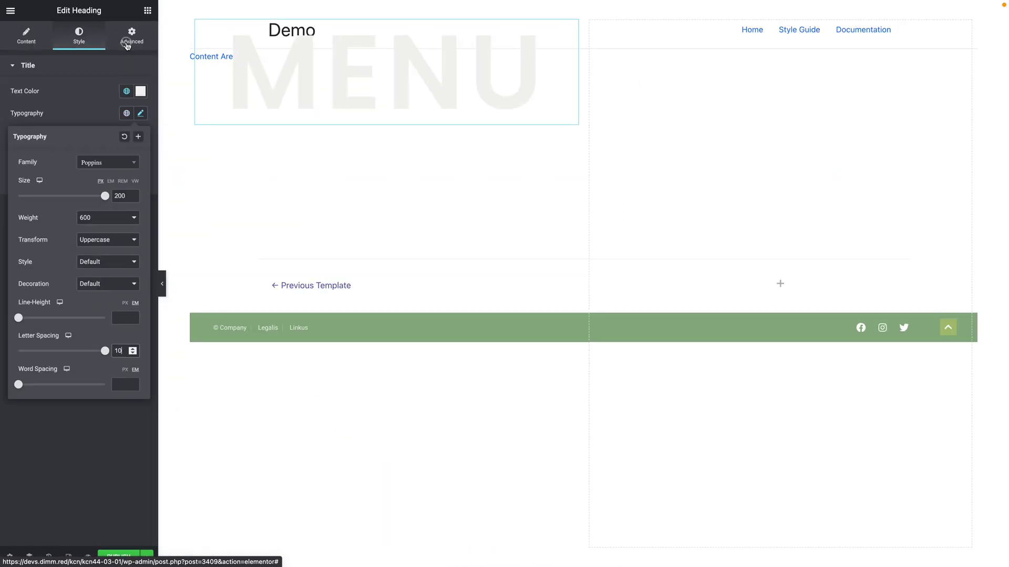
Under Motion Effects, set Entrance Animation to Fade In Down with Animation Delay 300
{"action": "left_click", "coordinate": [126, 46]}
{"action": "left_click", "coordinate": [16, 213]}
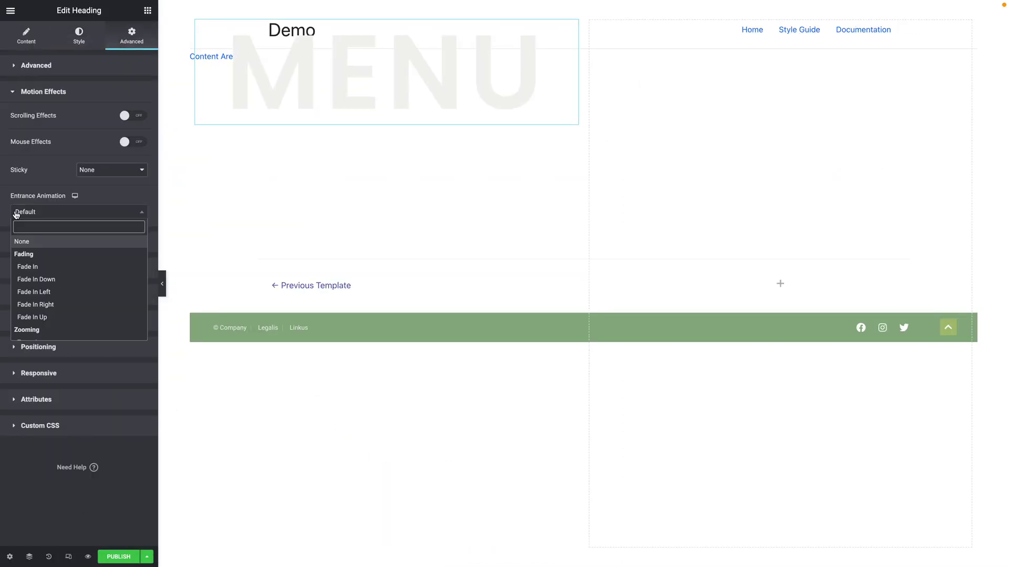
{"action": "left_click", "coordinate": [27, 280]}
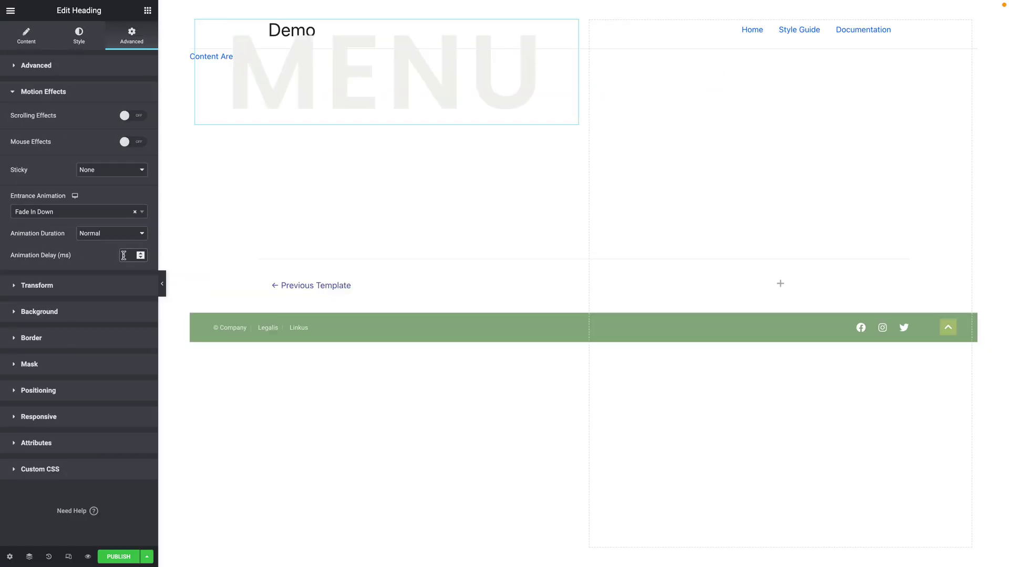
{"action": "left_click", "coordinate": [124, 256]}
{"action": "type", "text": "300"}
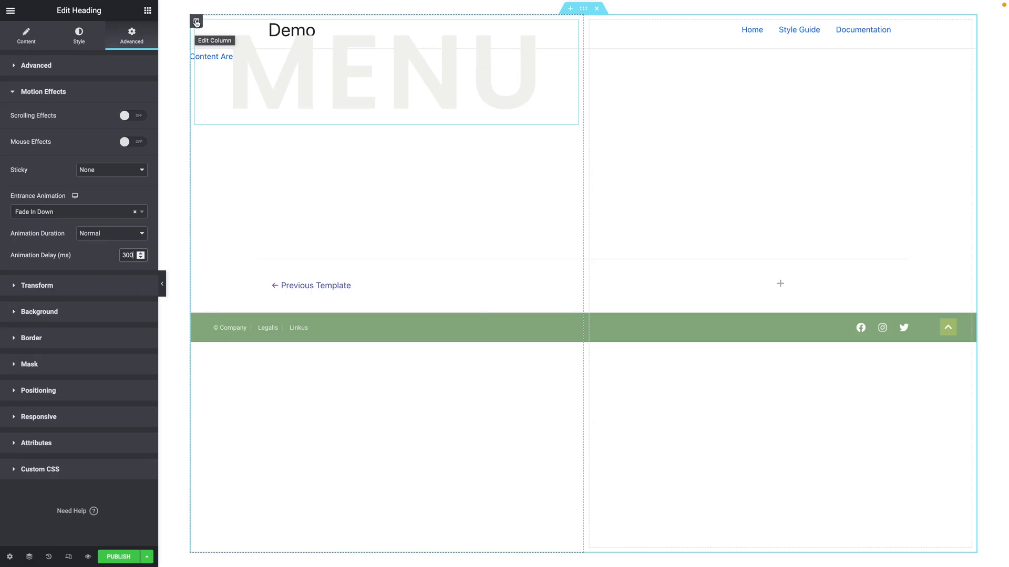
Set the MENU column's vertical alignment to Middle
{"action": "left_click", "coordinate": [196, 22]}
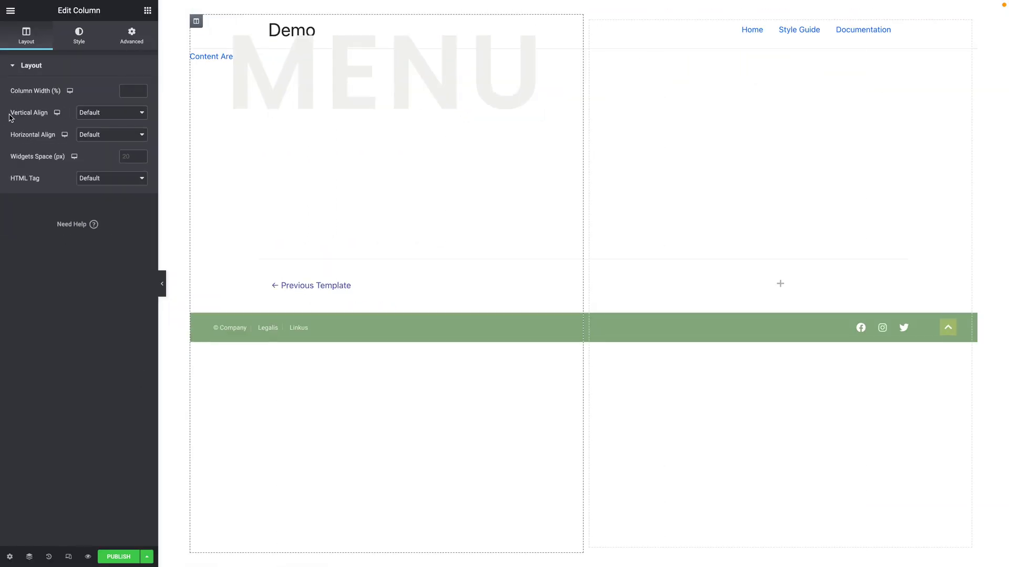
{"action": "left_click", "coordinate": [79, 114]}
{"action": "left_click", "coordinate": [91, 137]}
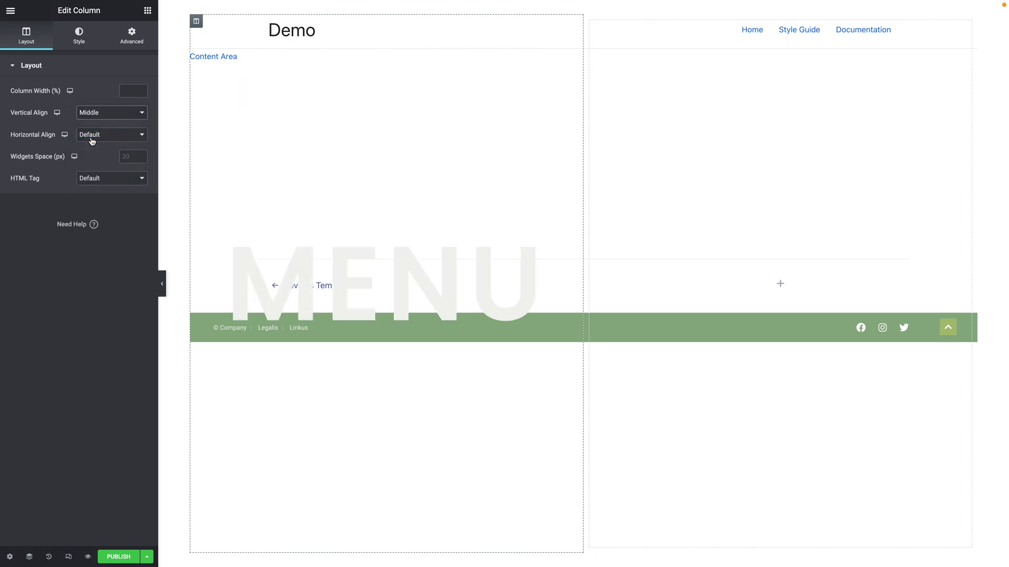
Give the column a classic background using global colour Wm Extra 1
{"action": "left_click", "coordinate": [70, 42]}
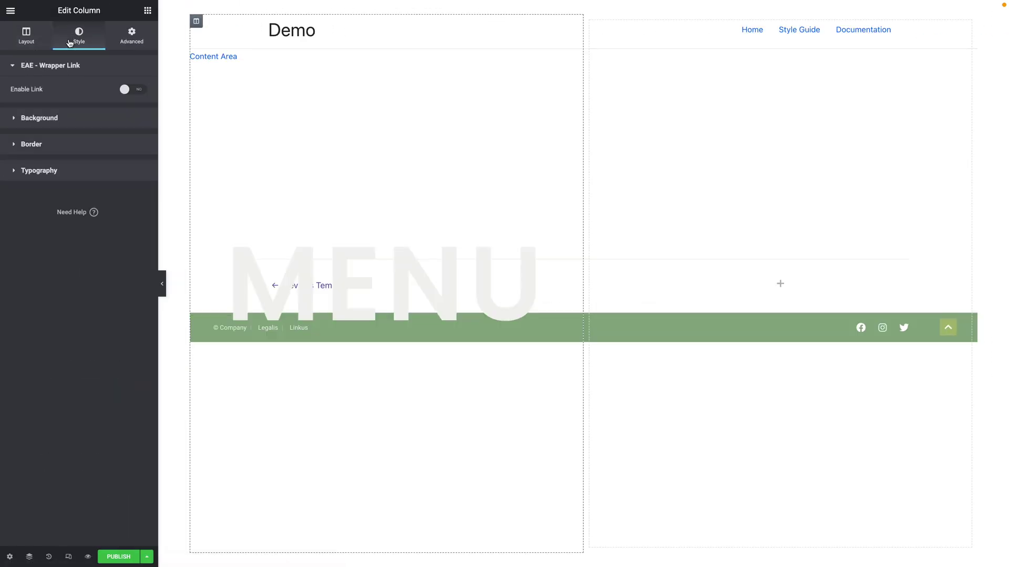
{"action": "left_click", "coordinate": [32, 117]}
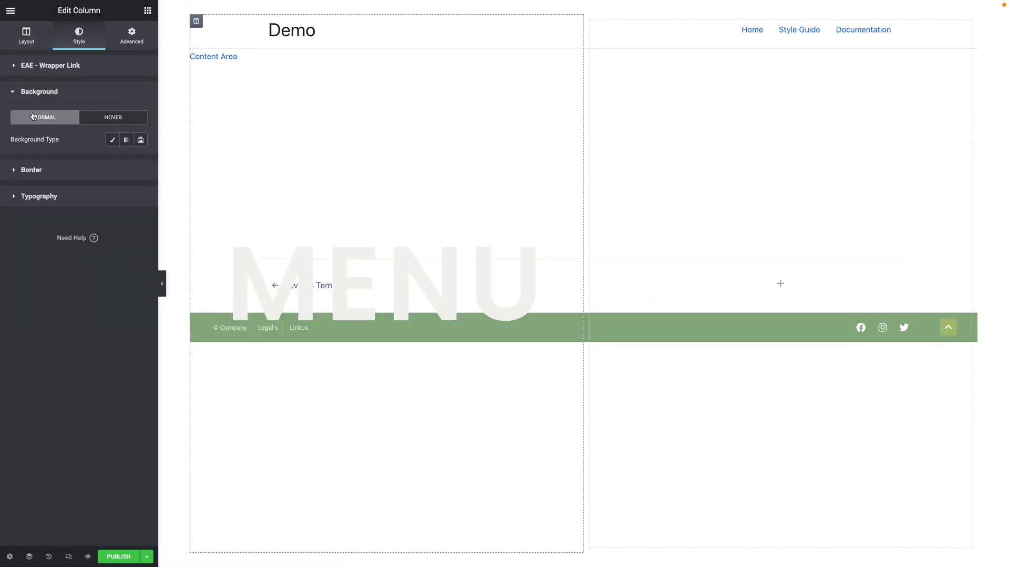
{"action": "left_click", "coordinate": [111, 140]}
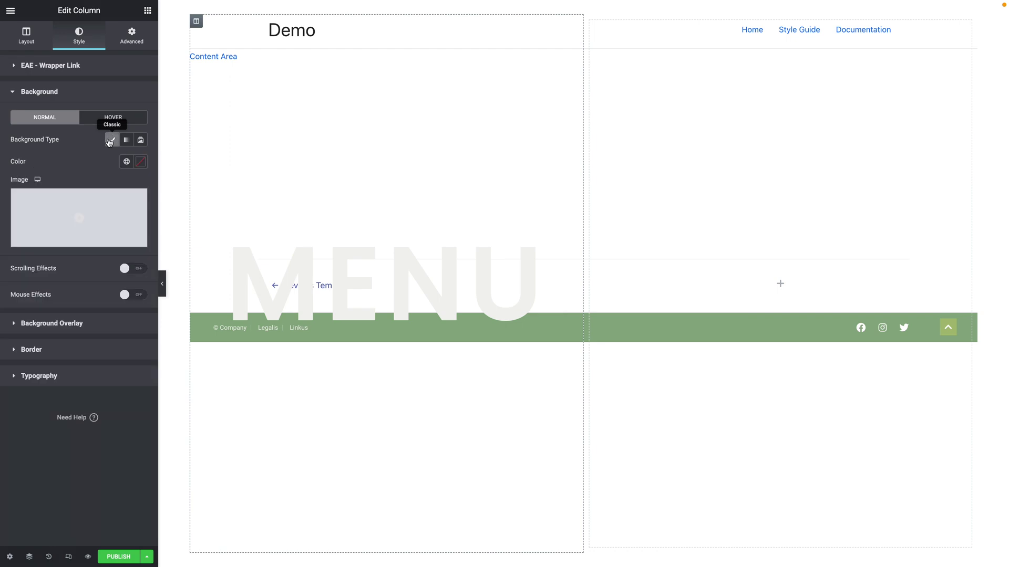
{"action": "left_click", "coordinate": [126, 162]}
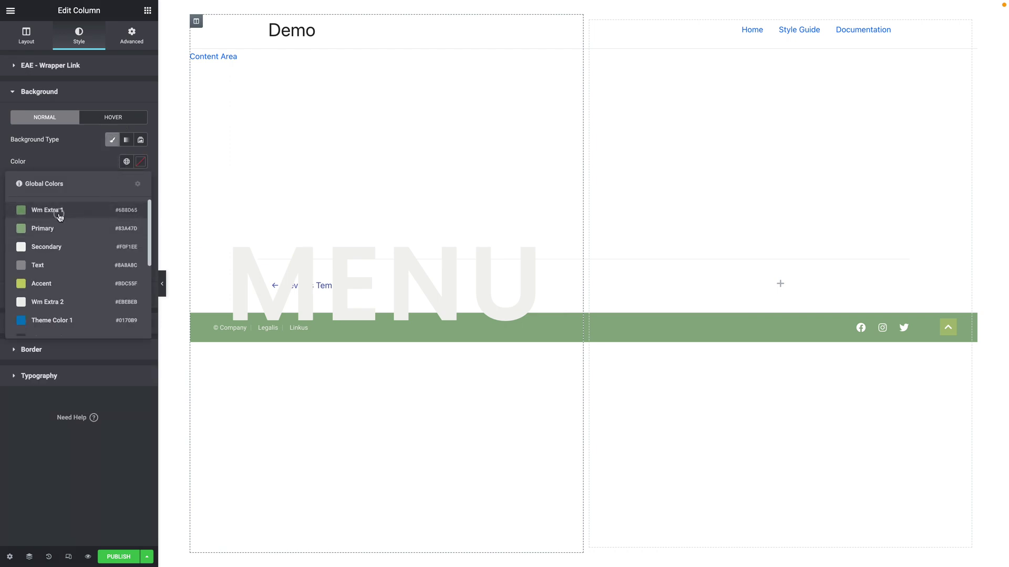
{"action": "left_click", "coordinate": [59, 215]}
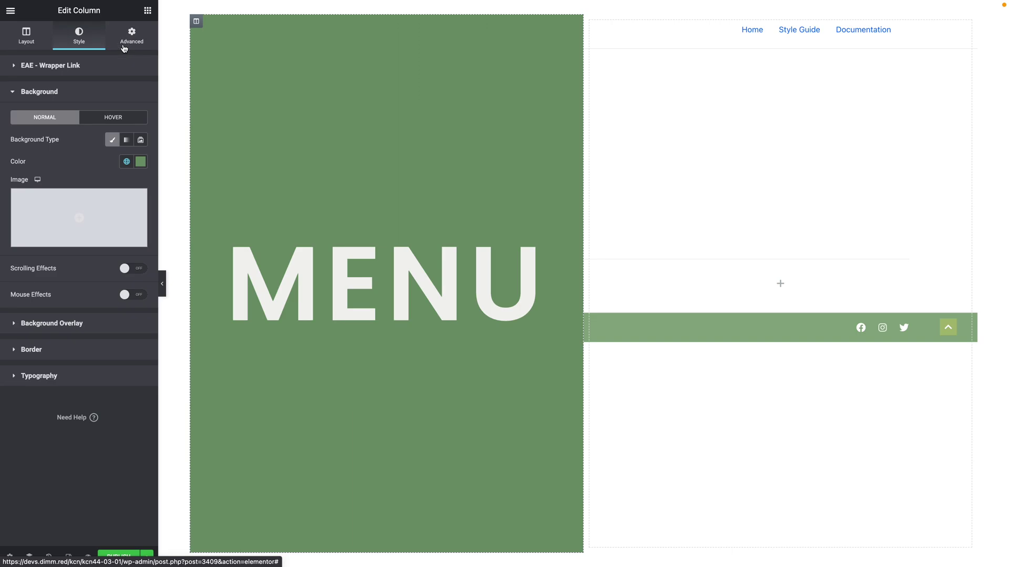
{"action": "left_click", "coordinate": [125, 46]}
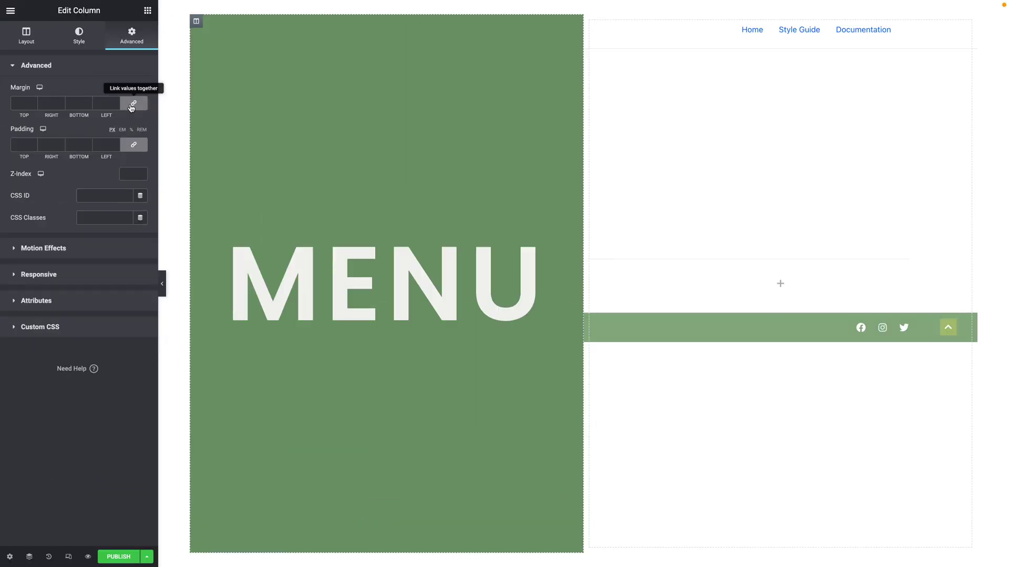
Zero the column's margins and give it 40 px padding on all sides
{"action": "left_click", "coordinate": [132, 106]}
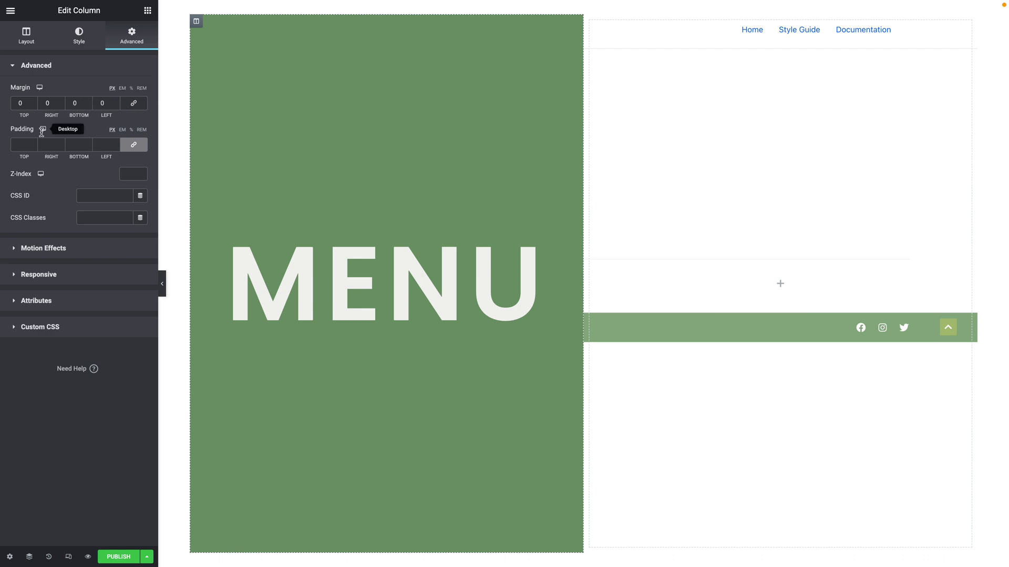
{"action": "left_click", "coordinate": [18, 146]}
{"action": "type", "text": "40"}
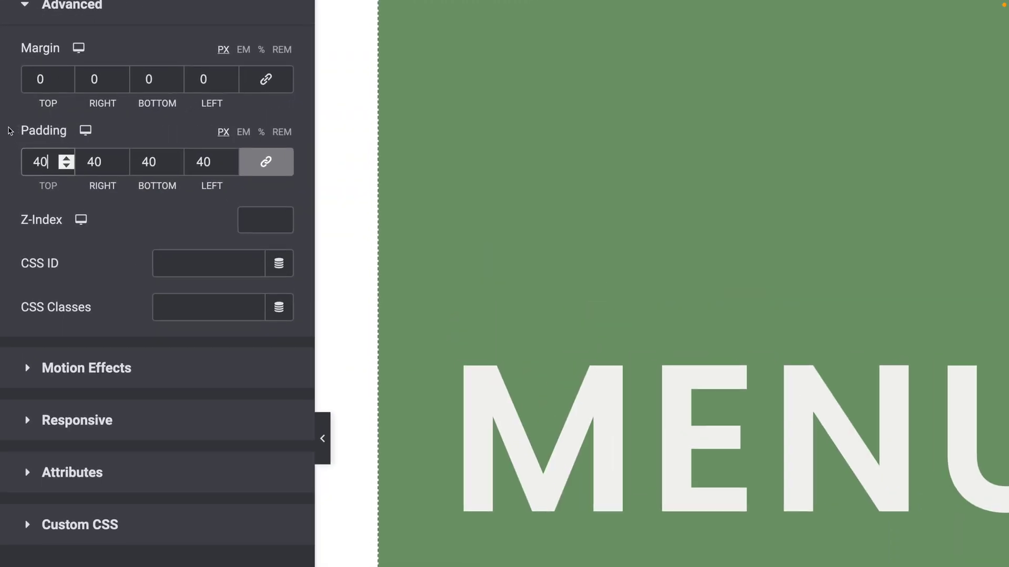
Set the column's mobile padding to 20 px on every side, then return to desktop
{"action": "left_click", "coordinate": [44, 130]}
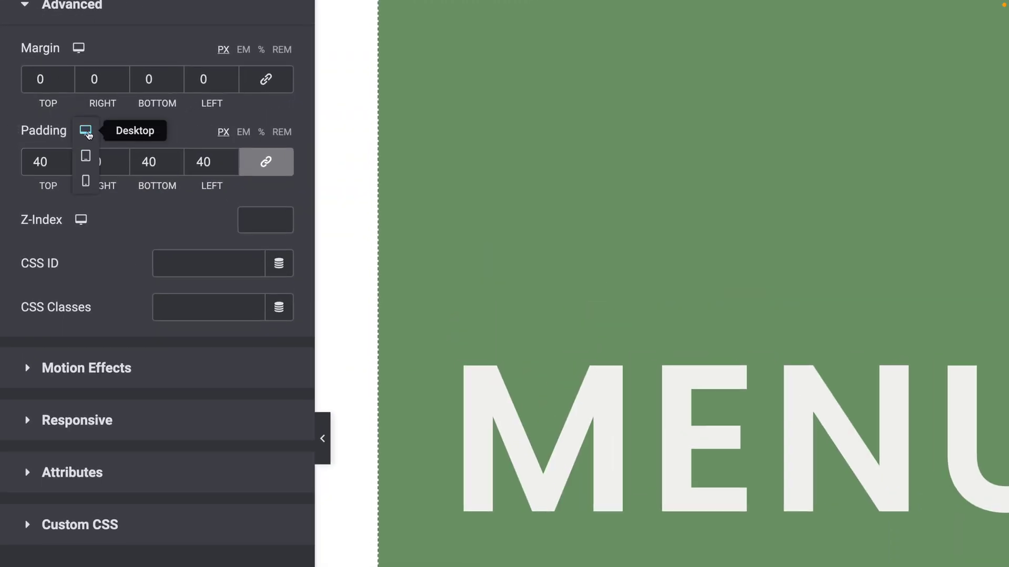
{"action": "left_click", "coordinate": [86, 182]}
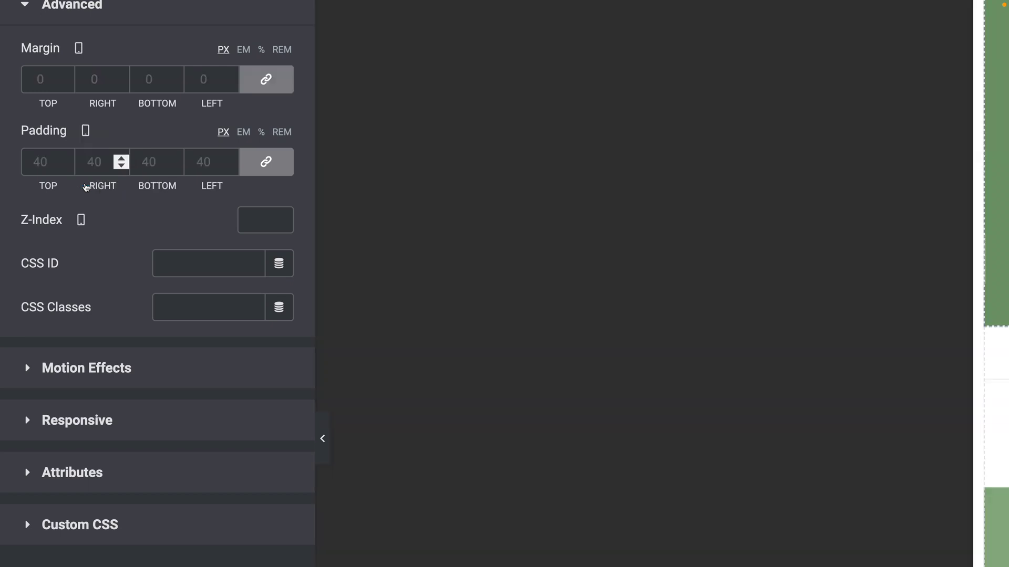
{"action": "left_click", "coordinate": [269, 166]}
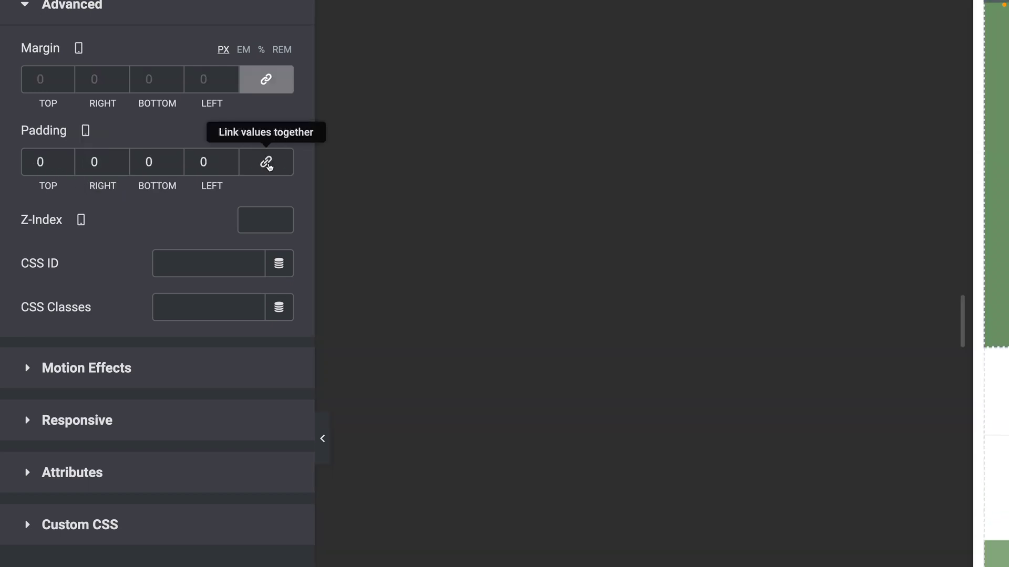
{"action": "left_click", "coordinate": [266, 164]}
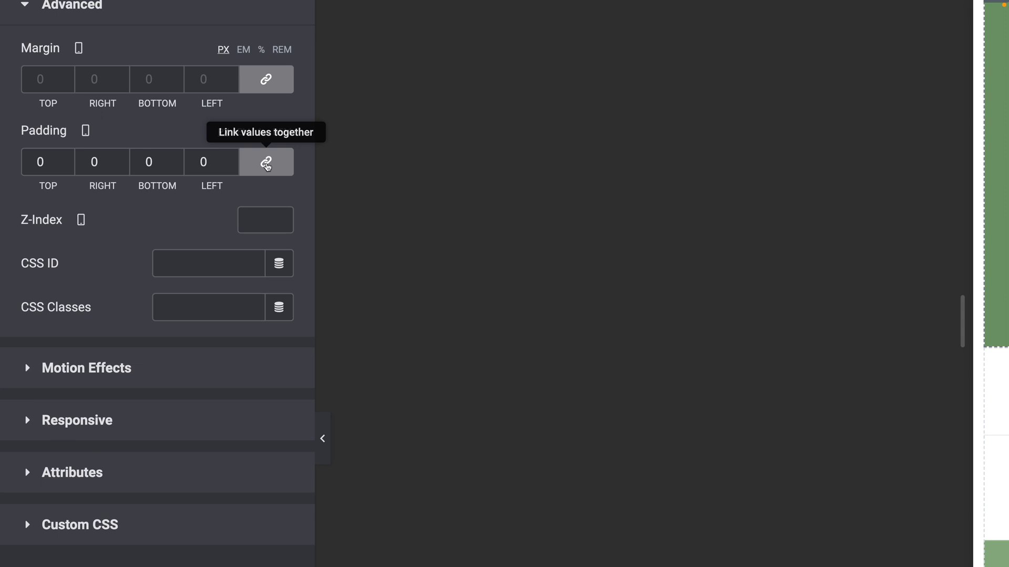
{"action": "left_click", "coordinate": [32, 160]}
{"action": "type", "text": "2"}
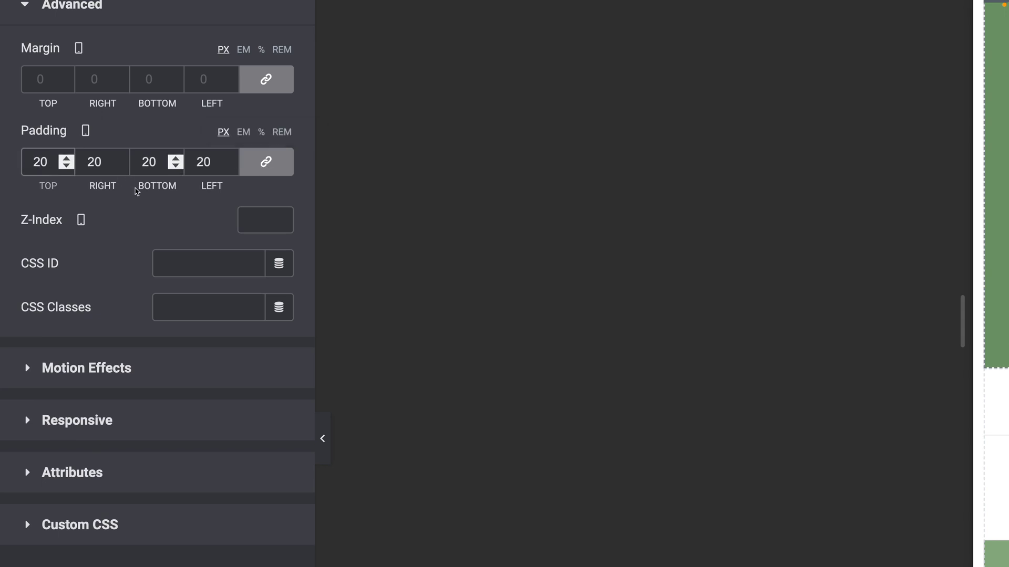
{"action": "mouse_move", "coordinate": [86, 130]}
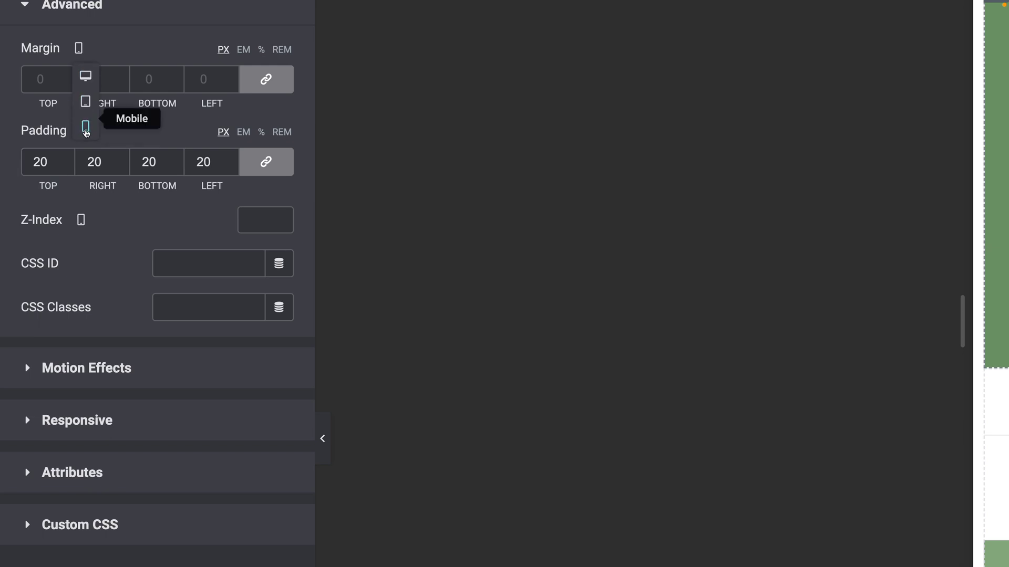
{"action": "left_click", "coordinate": [86, 77]}
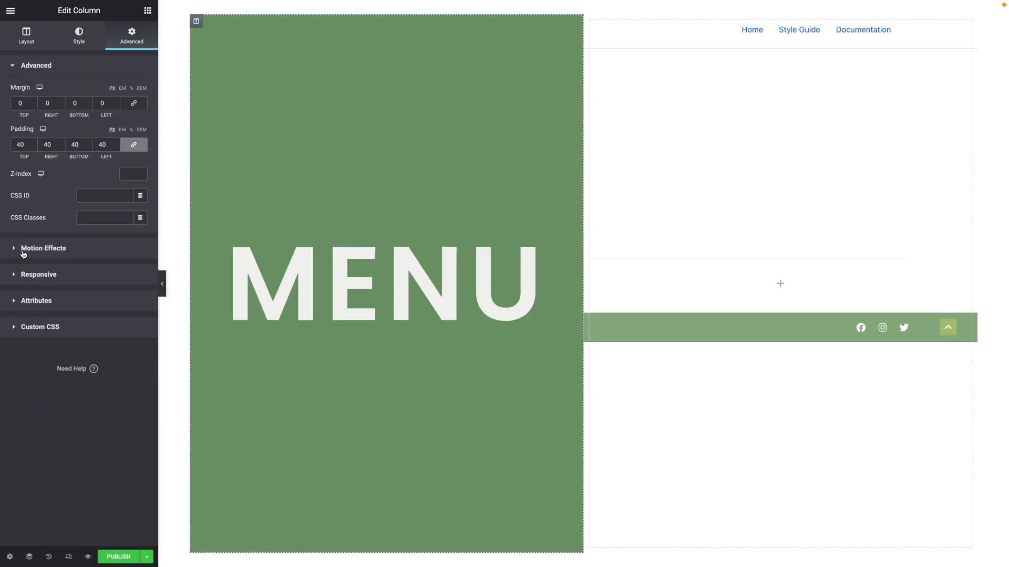
Set the MENU column's Entrance Animation to Slide In Up with Fast duration
{"action": "left_click", "coordinate": [43, 248]}
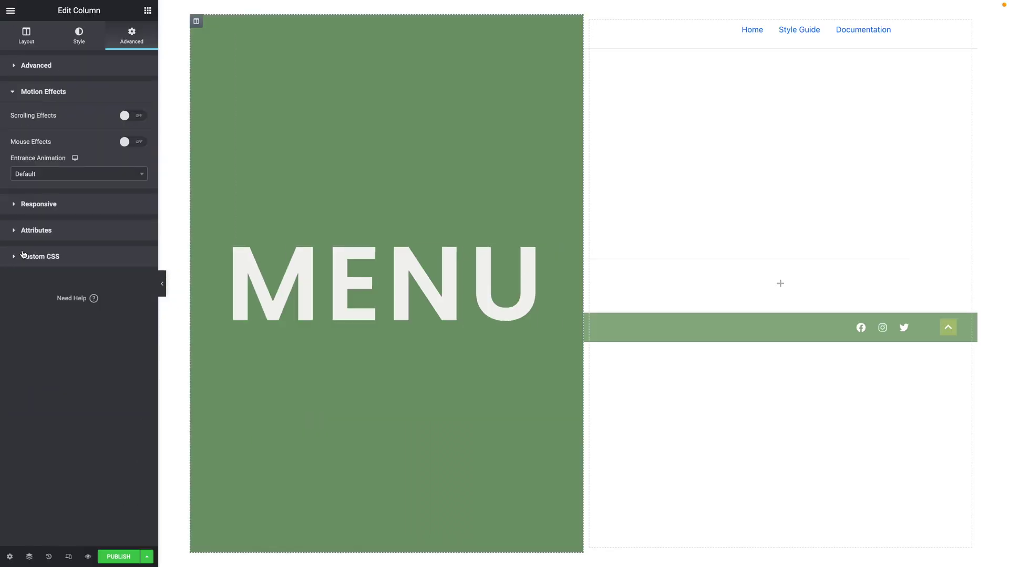
{"action": "left_click", "coordinate": [35, 174]}
{"action": "type", "text": "slide"}
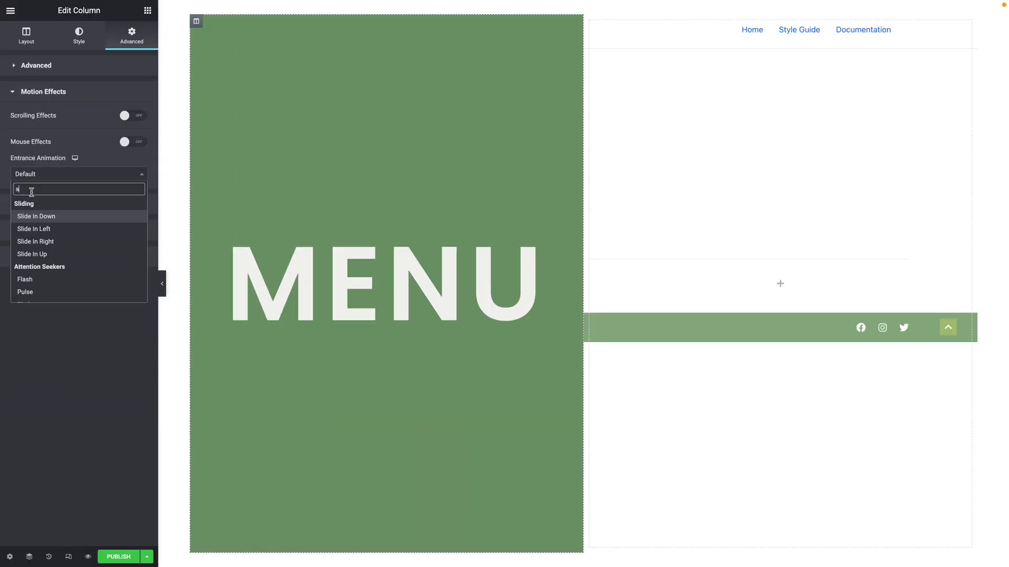
{"action": "left_click", "coordinate": [33, 254]}
{"action": "left_click", "coordinate": [81, 196]}
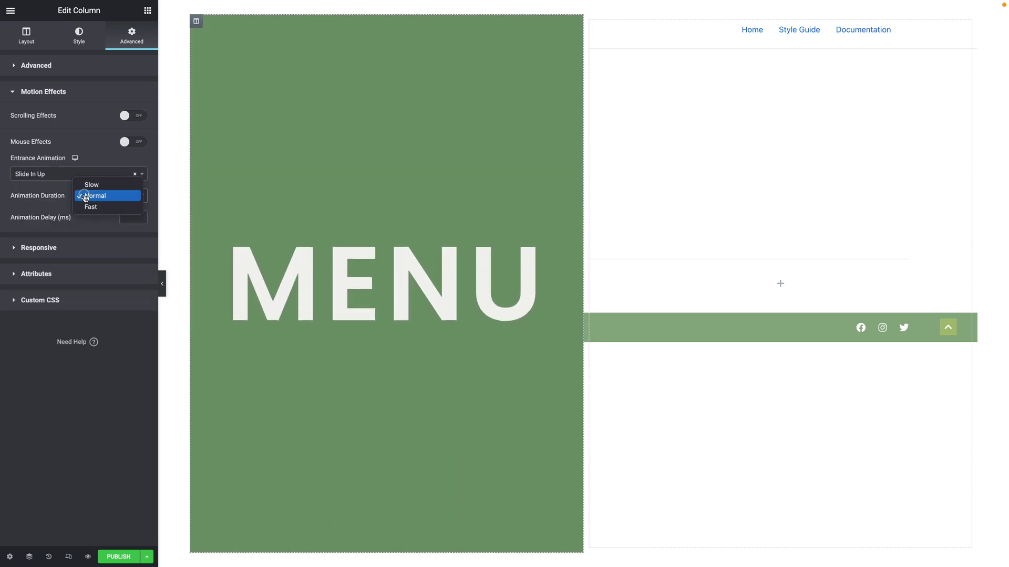
{"action": "left_click", "coordinate": [89, 207]}
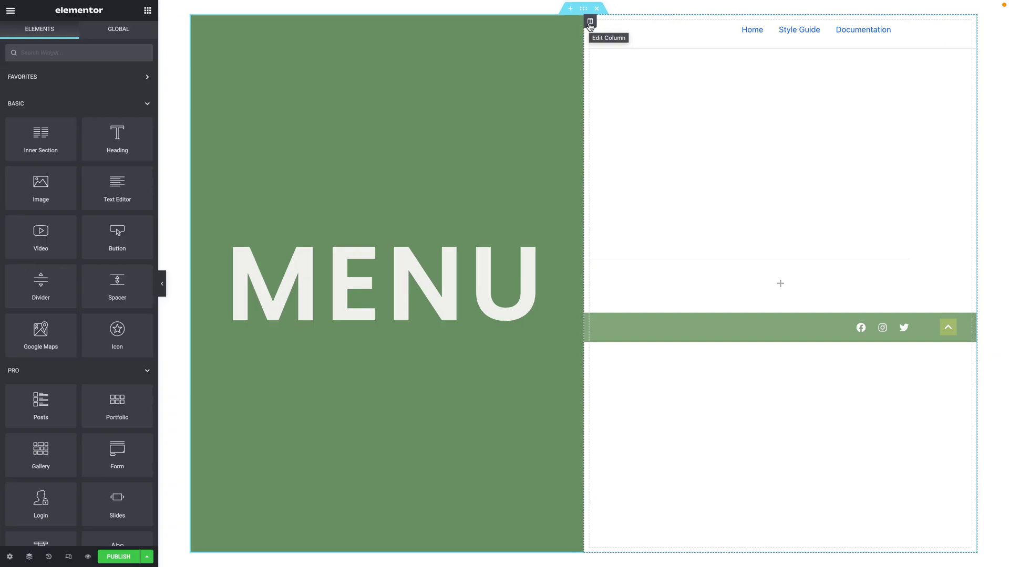
Delete the empty right column and duplicate the green MENU column
{"action": "right_click", "coordinate": [590, 24]}
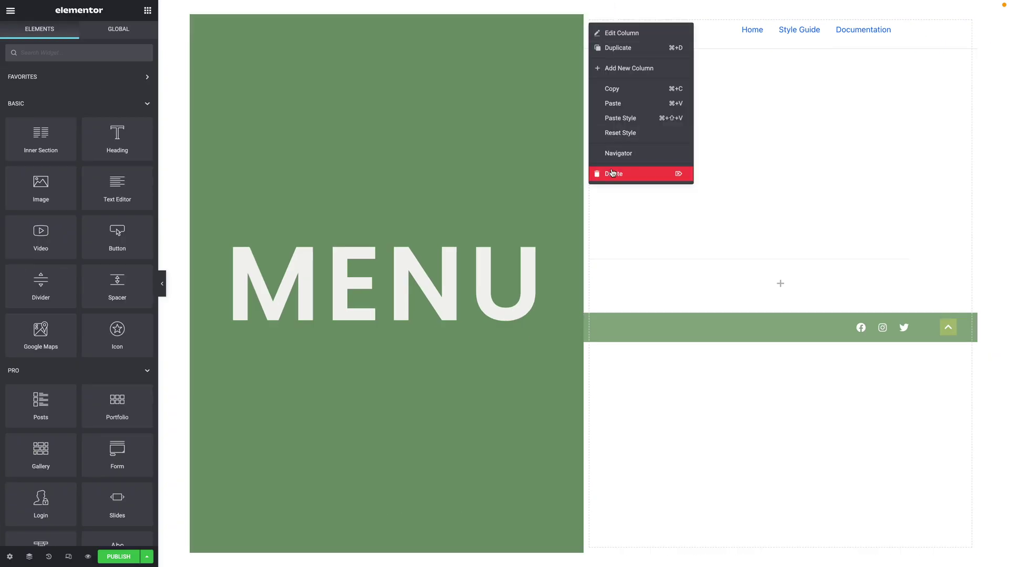
{"action": "left_click", "coordinate": [612, 171]}
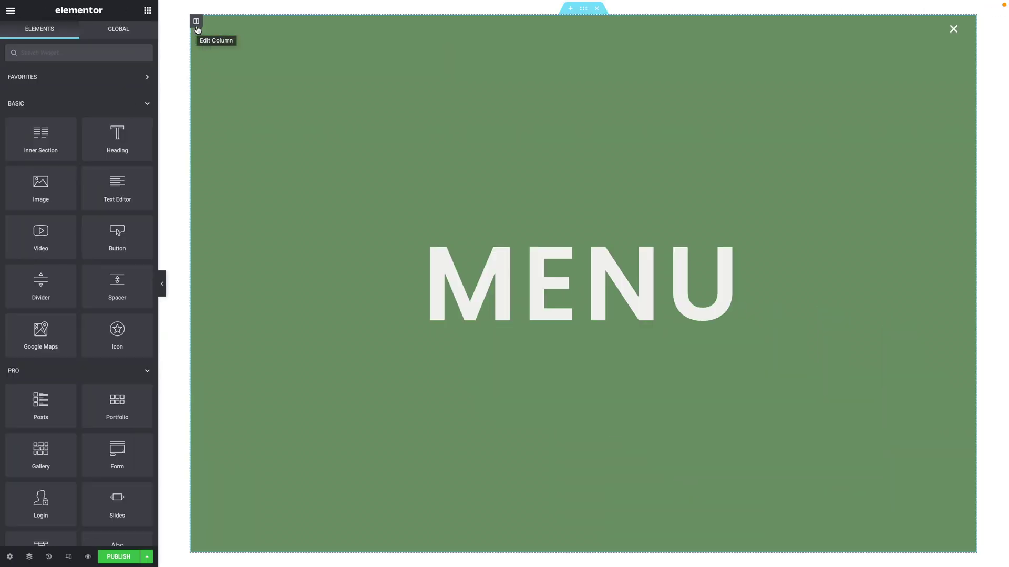
{"action": "right_click", "coordinate": [197, 30]}
{"action": "left_click", "coordinate": [216, 51]}
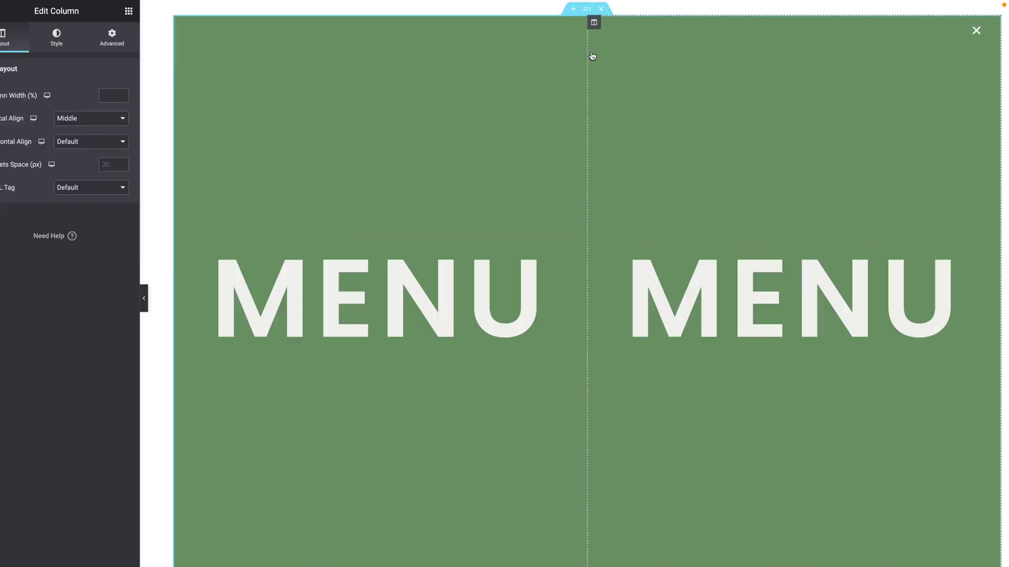
Set the right MENU column's background to the Accent global colour
{"action": "left_click", "coordinate": [77, 47]}
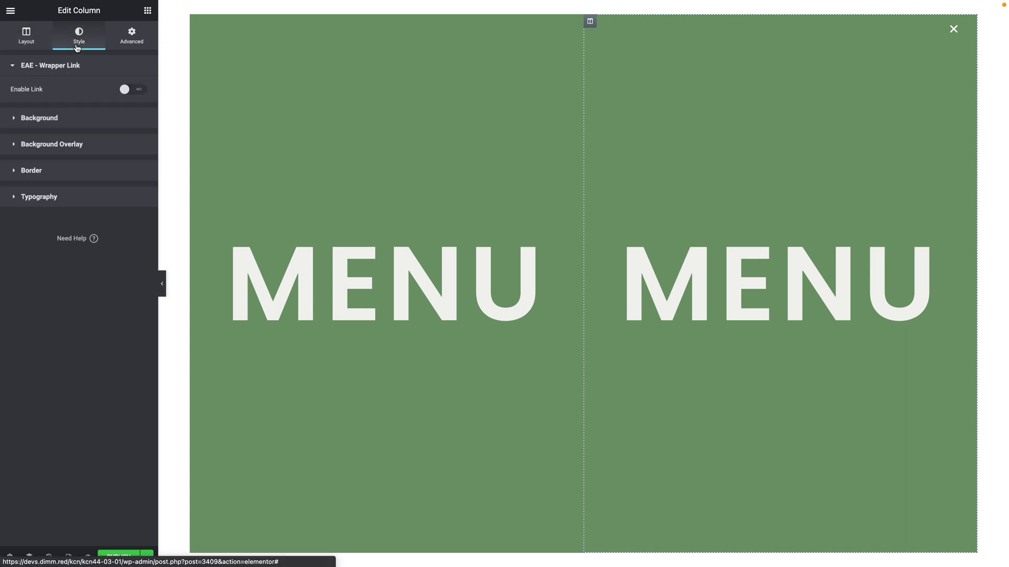
{"action": "left_click", "coordinate": [25, 122]}
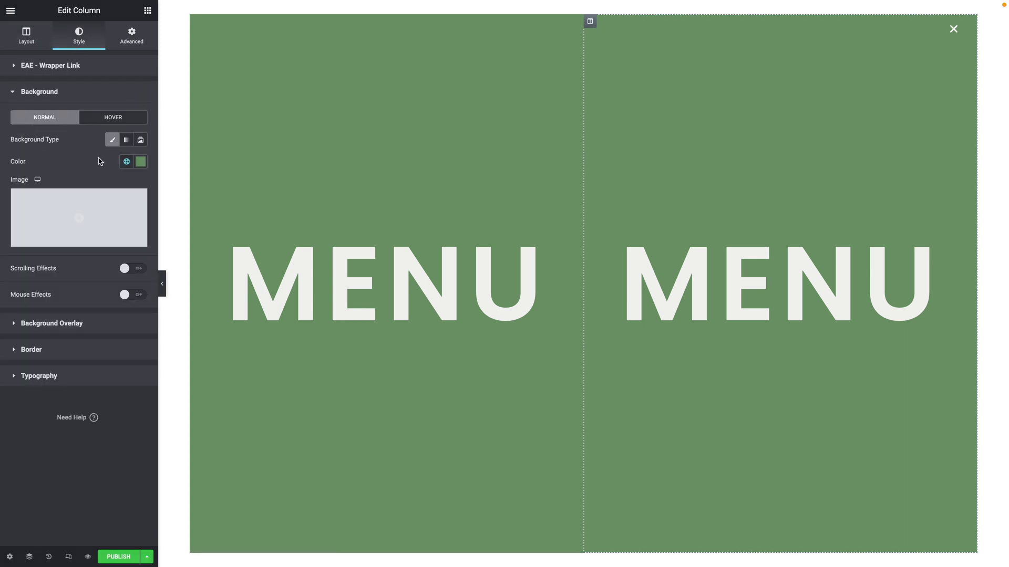
{"action": "left_click", "coordinate": [126, 162]}
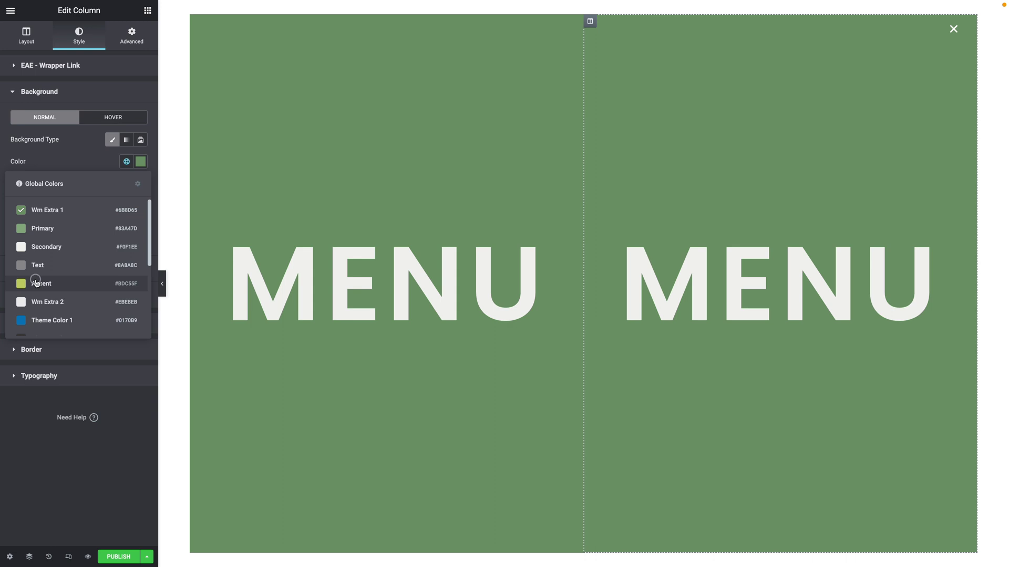
{"action": "left_click", "coordinate": [35, 282]}
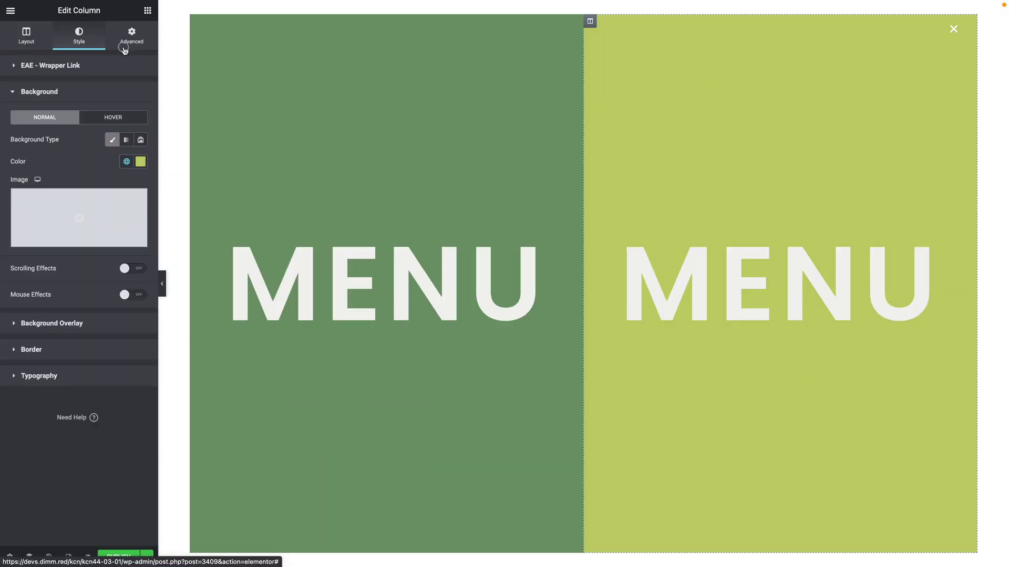
Change the column's entrance animation to Slide In Down
{"action": "left_click", "coordinate": [125, 47]}
{"action": "left_click", "coordinate": [29, 249]}
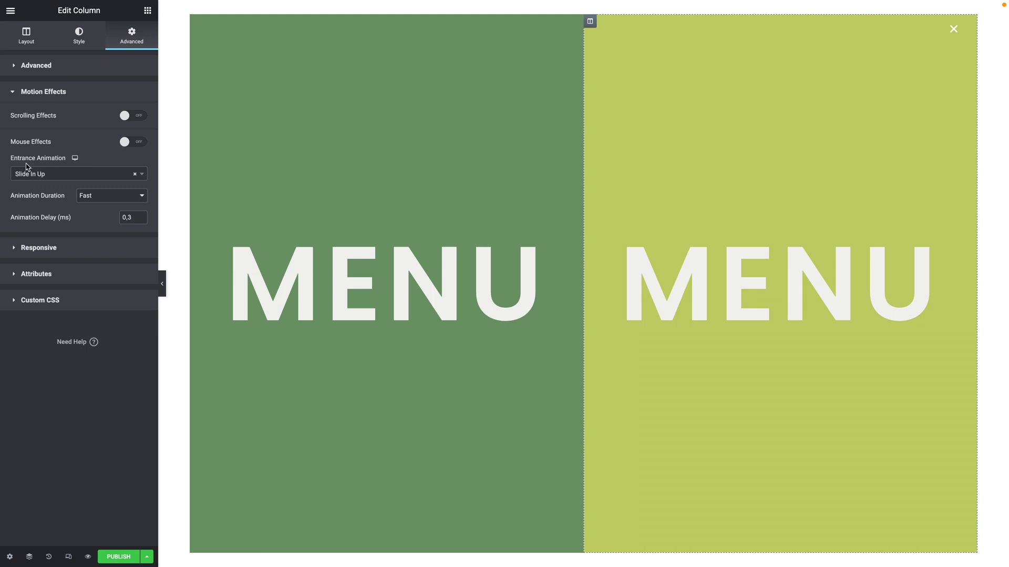
{"action": "left_click", "coordinate": [19, 179]}
{"action": "scroll", "coordinate": [33, 210], "scroll_direction": "up", "scroll_amount": 3}
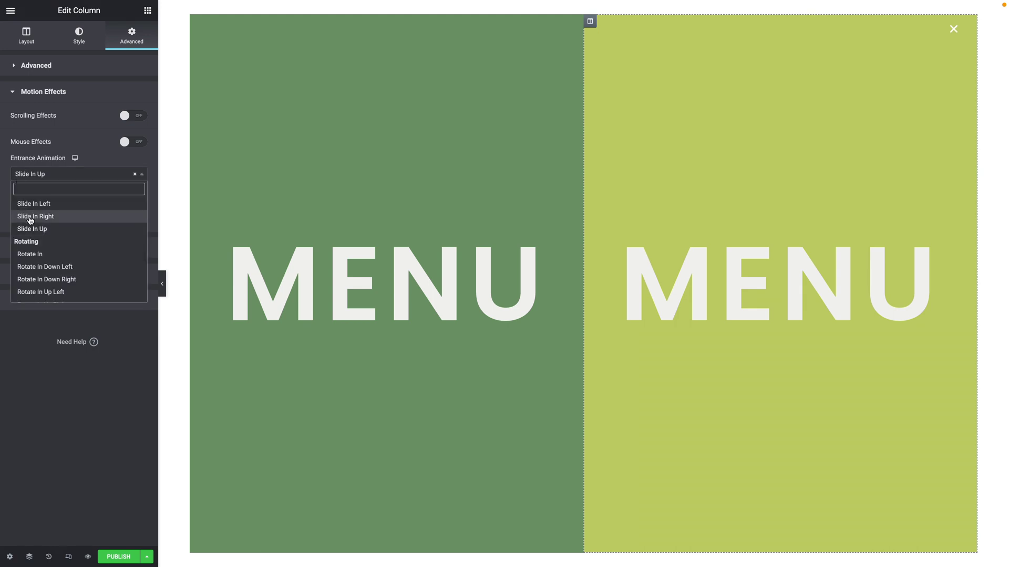
{"action": "left_click", "coordinate": [33, 208]}
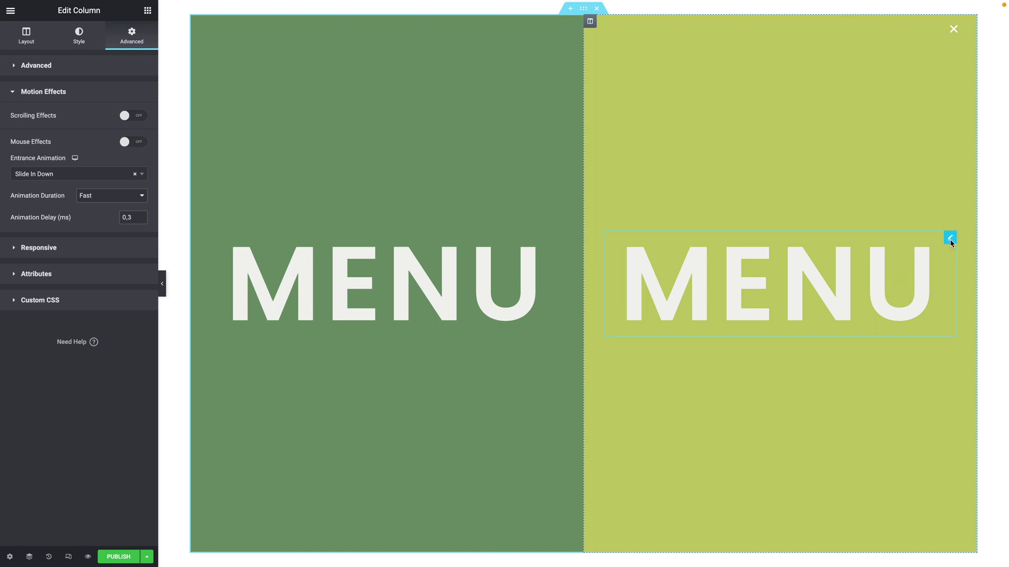
{"action": "right_click", "coordinate": [950, 242]}
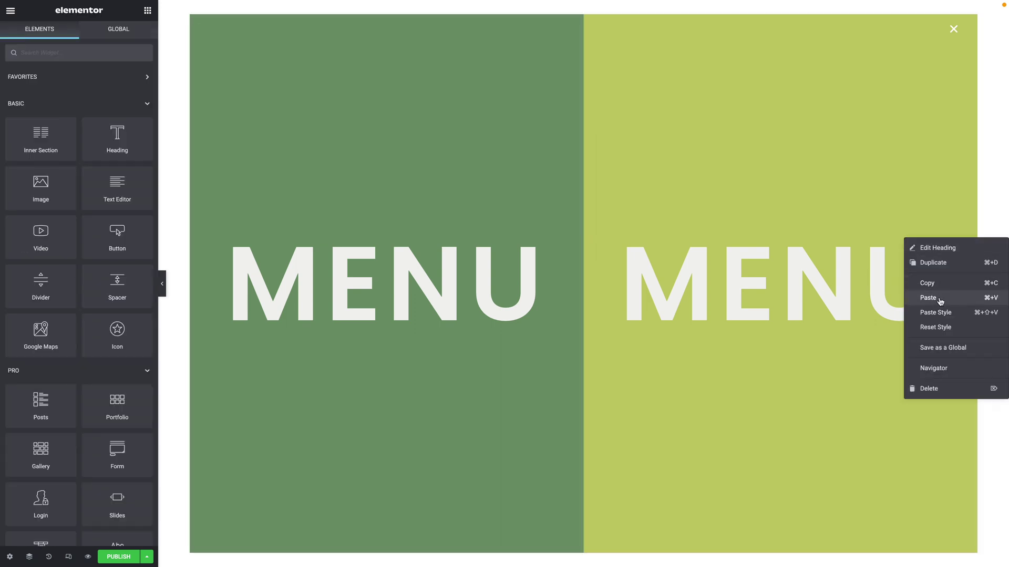
Swap the MENU heading for a Nav Menu widget showing Main Menu (Home, Style Guide, Documentation)
{"action": "left_click", "coordinate": [929, 389]}
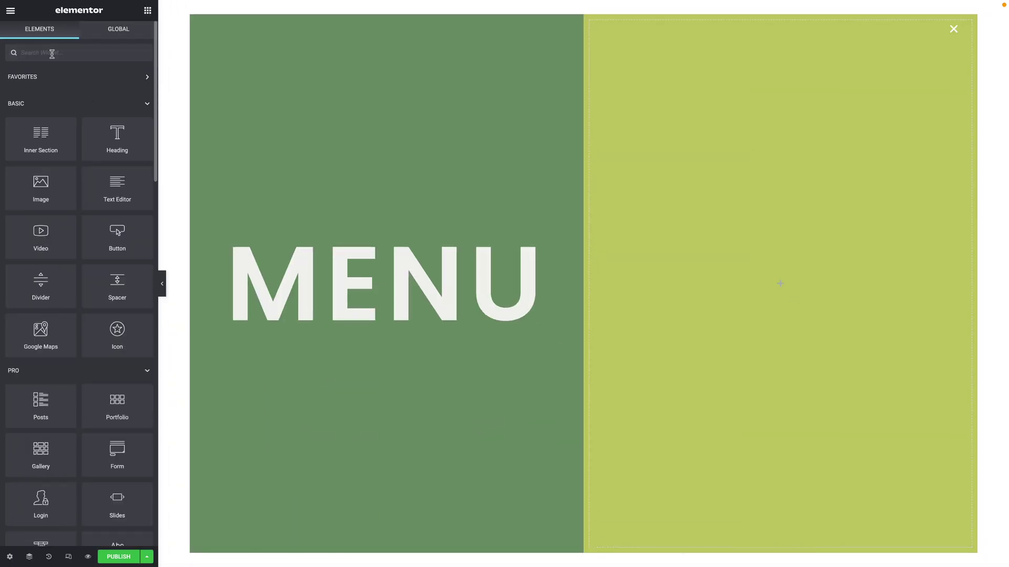
{"action": "type", "text": "nav me"}
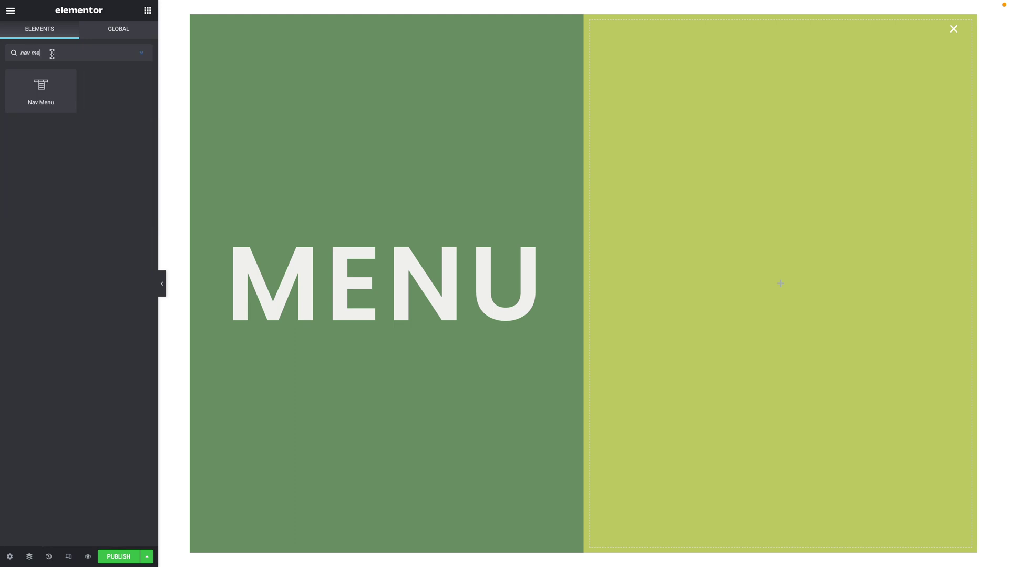
{"action": "left_click_drag", "start_coordinate": [41, 88], "coordinate": [740, 276]}
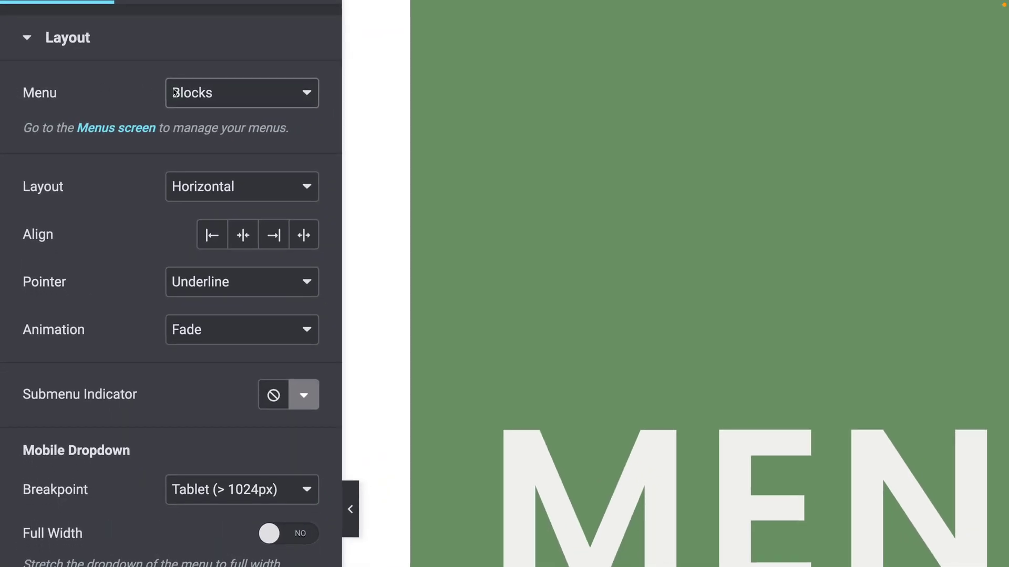
{"action": "left_click", "coordinate": [81, 92]}
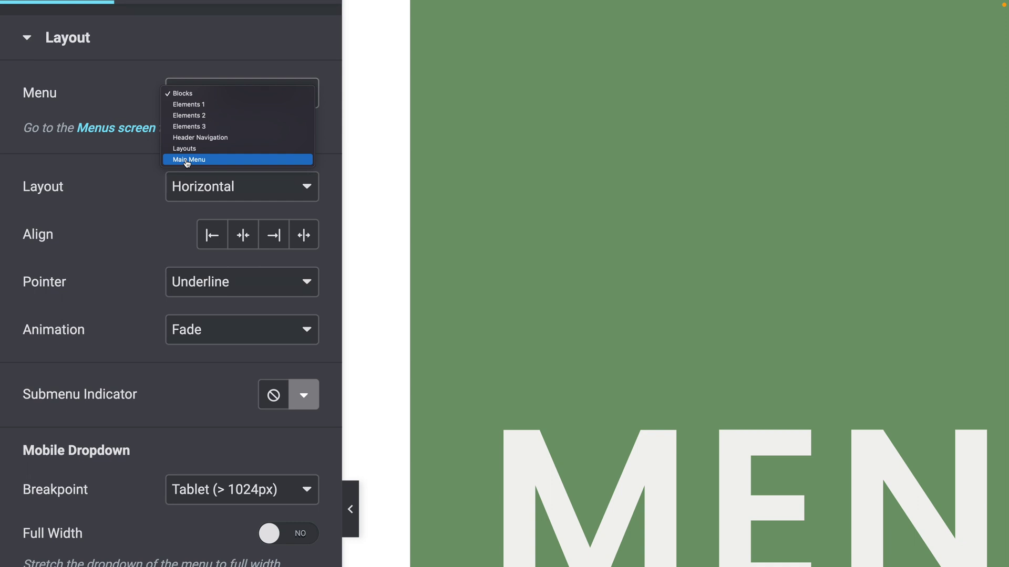
{"action": "left_click", "coordinate": [187, 160]}
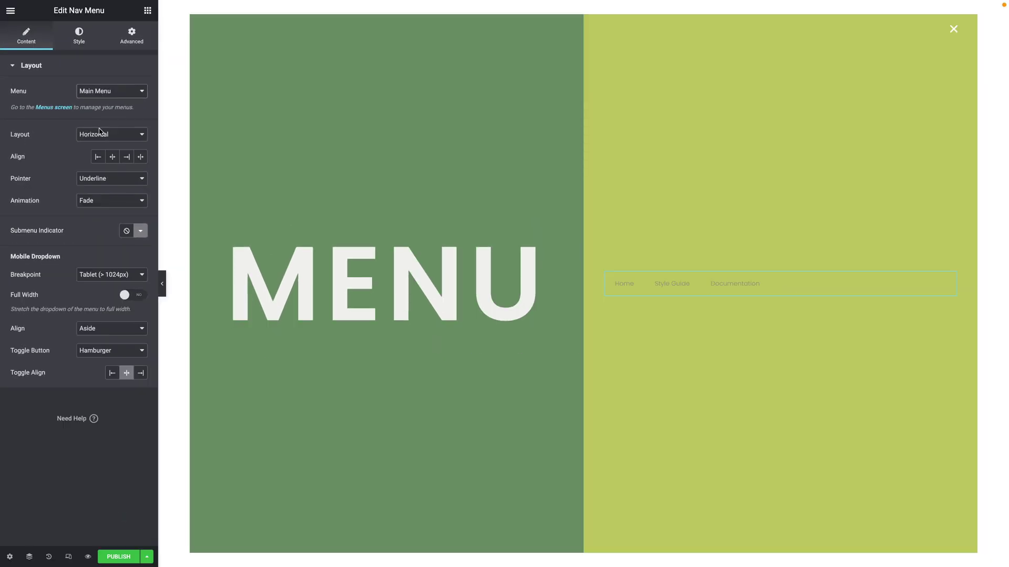
Set the Nav Menu layout to Dropdown with Aside alignment and no toggle button
{"action": "left_click", "coordinate": [100, 132]}
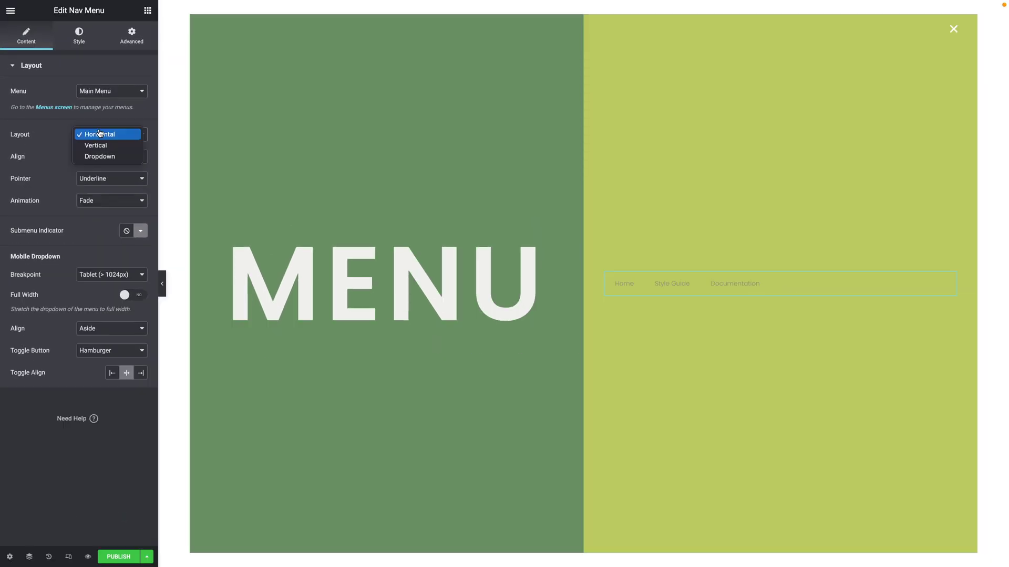
{"action": "left_click", "coordinate": [88, 157]}
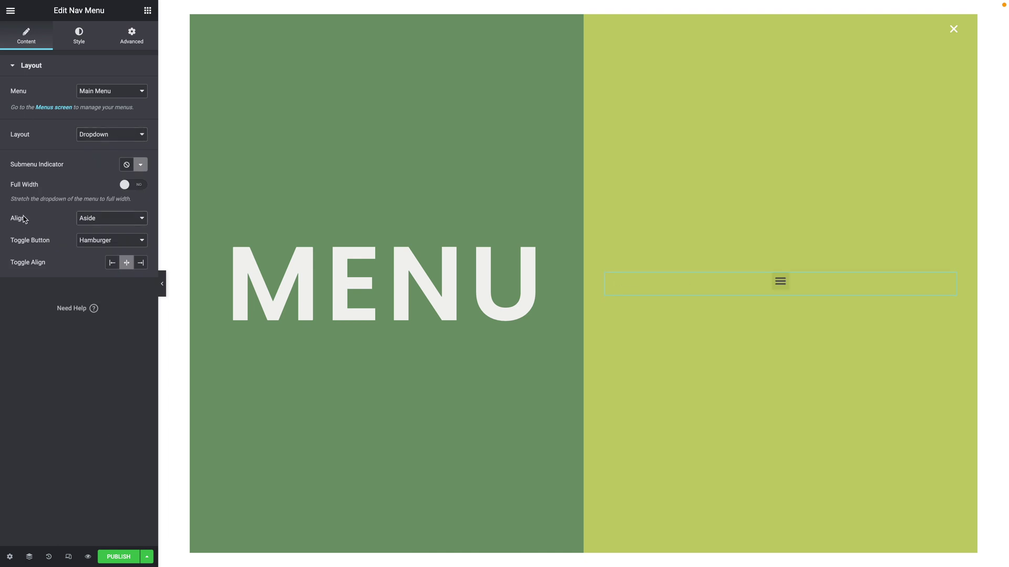
{"action": "left_click", "coordinate": [83, 218]}
{"action": "left_click", "coordinate": [53, 228]}
{"action": "left_click", "coordinate": [93, 245]}
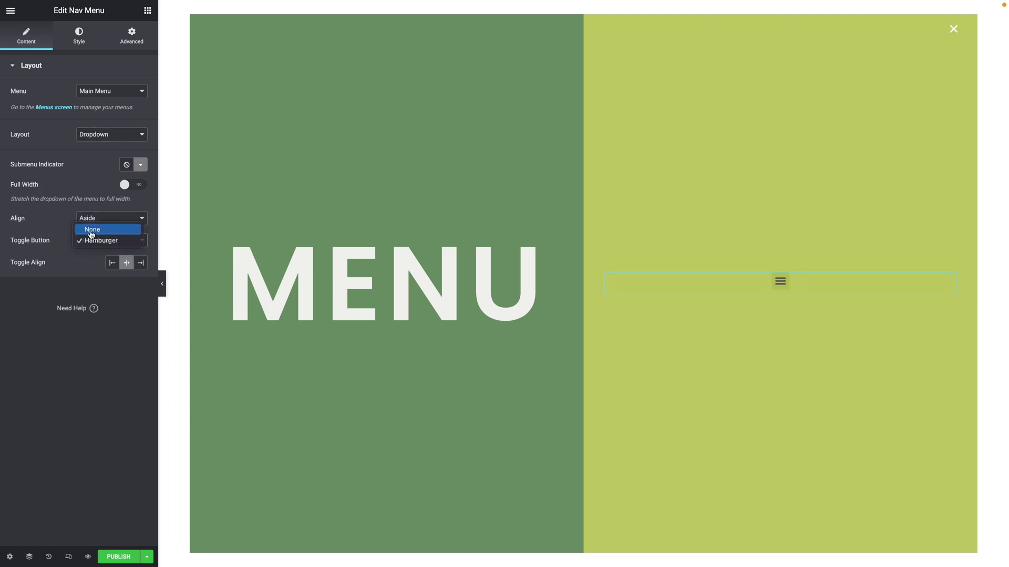
{"action": "left_click", "coordinate": [91, 234]}
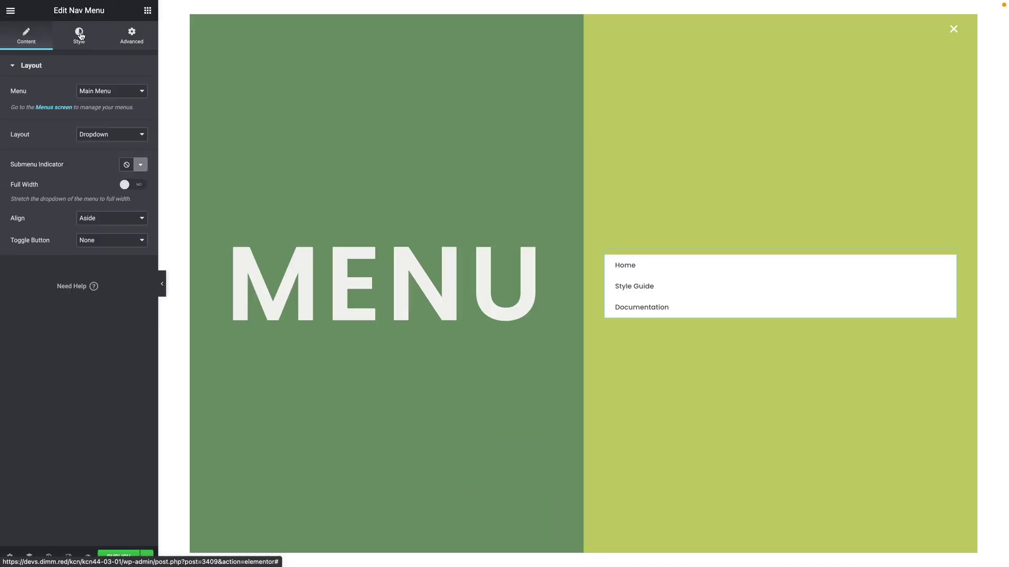
Make the dropdown link text white (Secondary) on a fully transparent background
{"action": "left_click", "coordinate": [80, 35]}
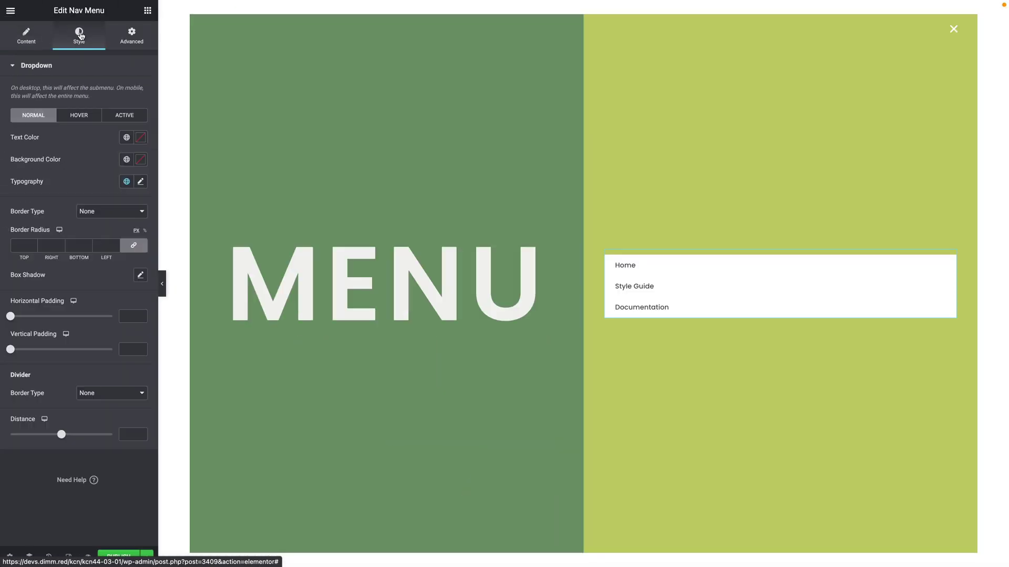
{"action": "left_click", "coordinate": [126, 139]}
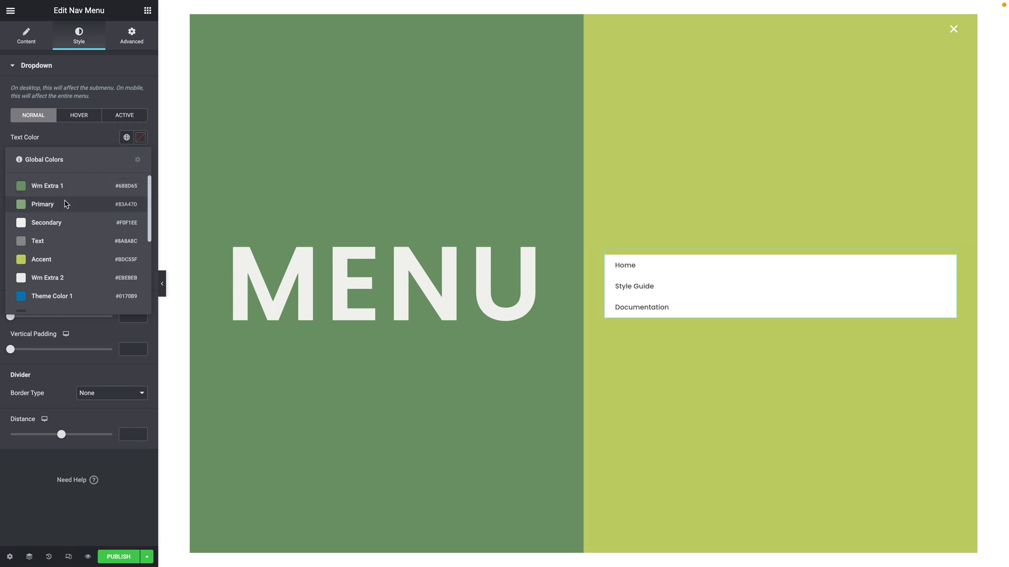
{"action": "left_click", "coordinate": [47, 226]}
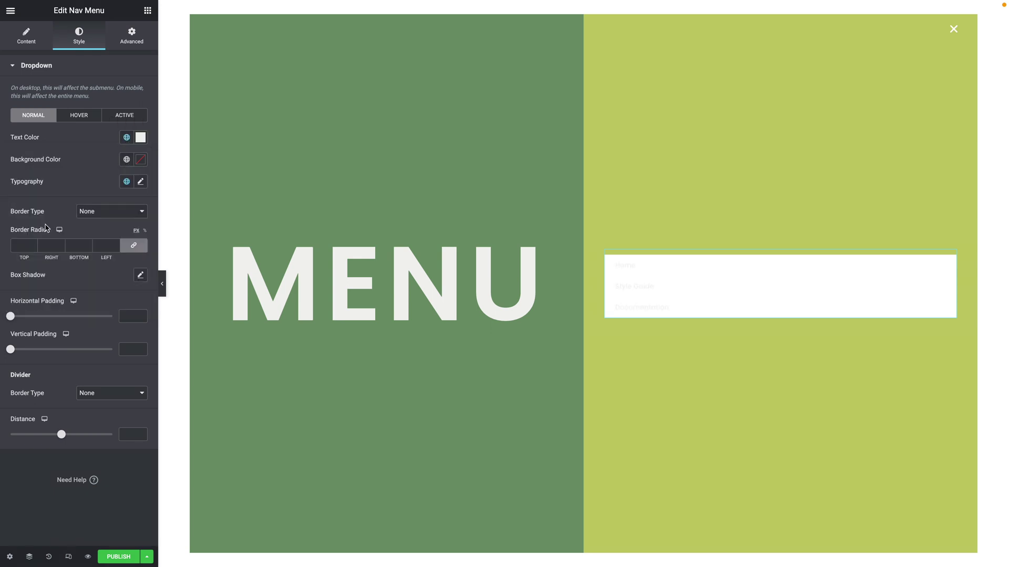
{"action": "left_click", "coordinate": [140, 159]}
{"action": "left_click", "coordinate": [93, 217]}
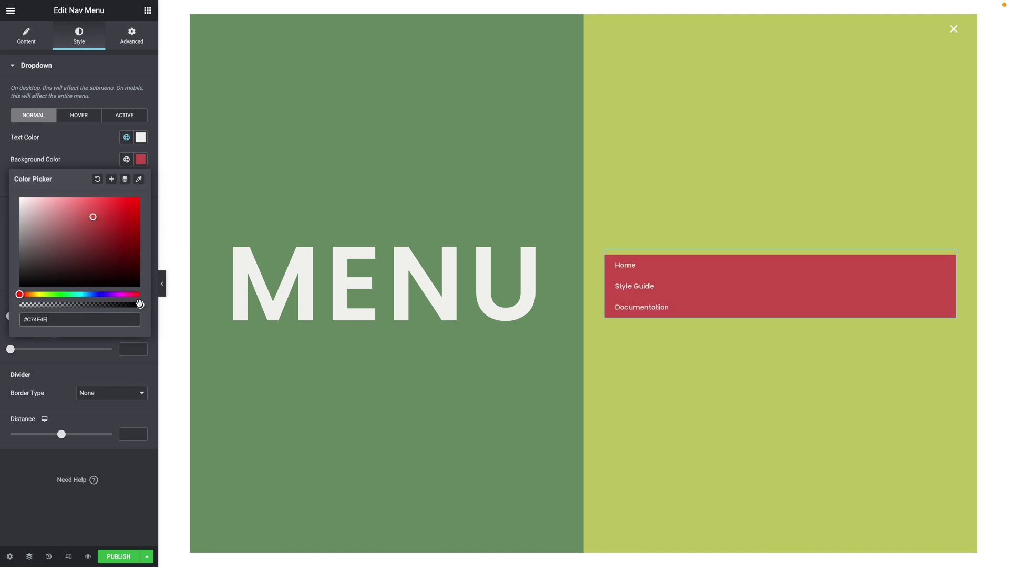
{"action": "left_click_drag", "start_coordinate": [140, 304], "coordinate": [12, 314]}
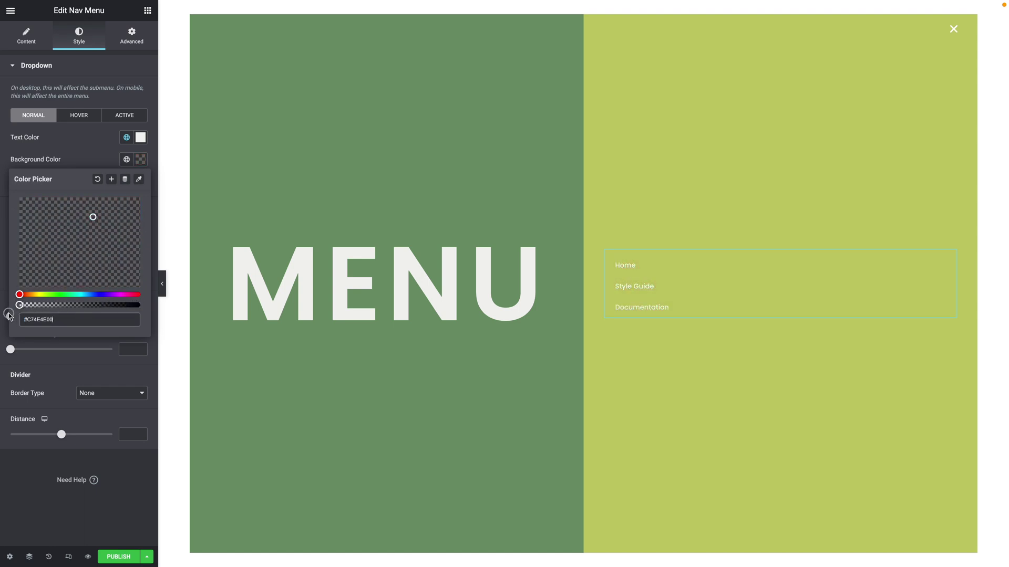
{"action": "left_click", "coordinate": [95, 149]}
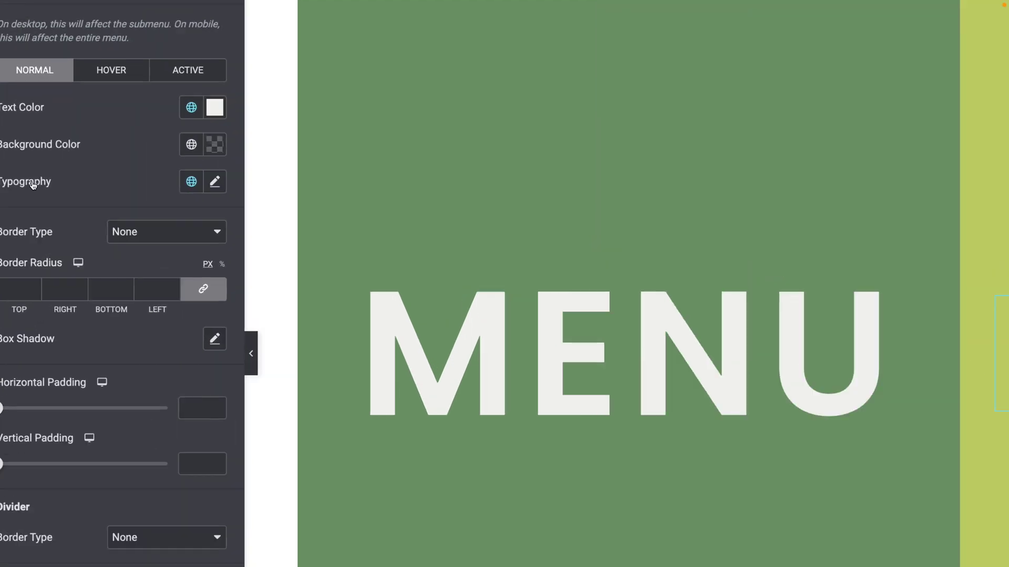
Give the links 25px uppercase typography and 12px vertical padding
{"action": "left_click", "coordinate": [274, 182]}
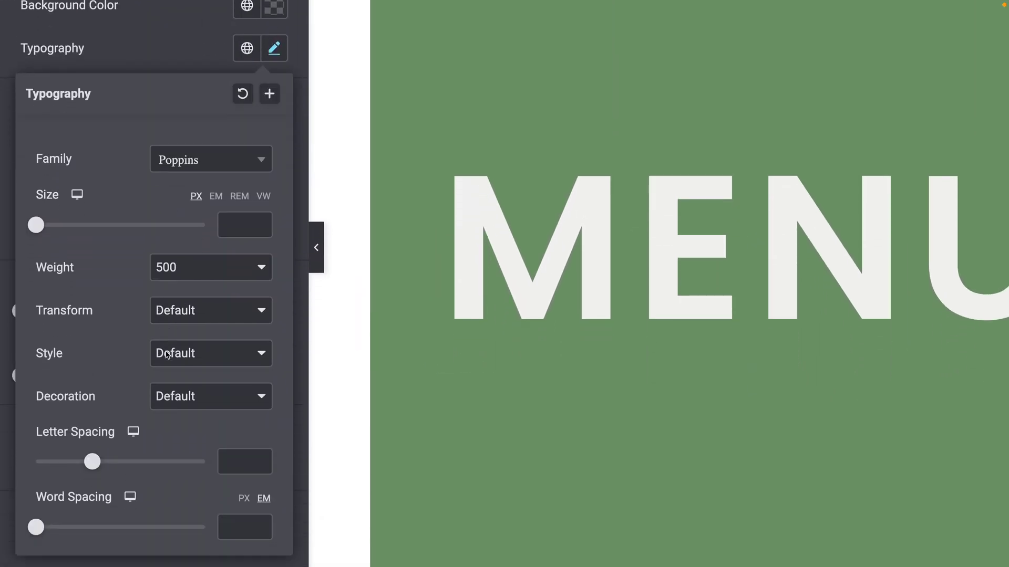
{"action": "left_click", "coordinate": [227, 272]}
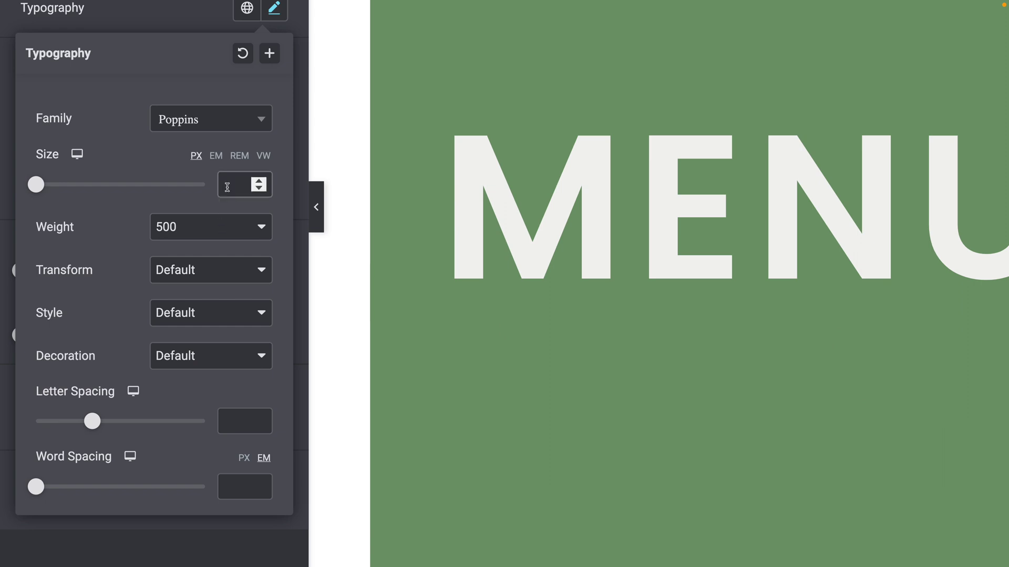
{"action": "type", "text": "25"}
{"action": "left_click", "coordinate": [161, 270]}
{"action": "key", "text": "Escape"}
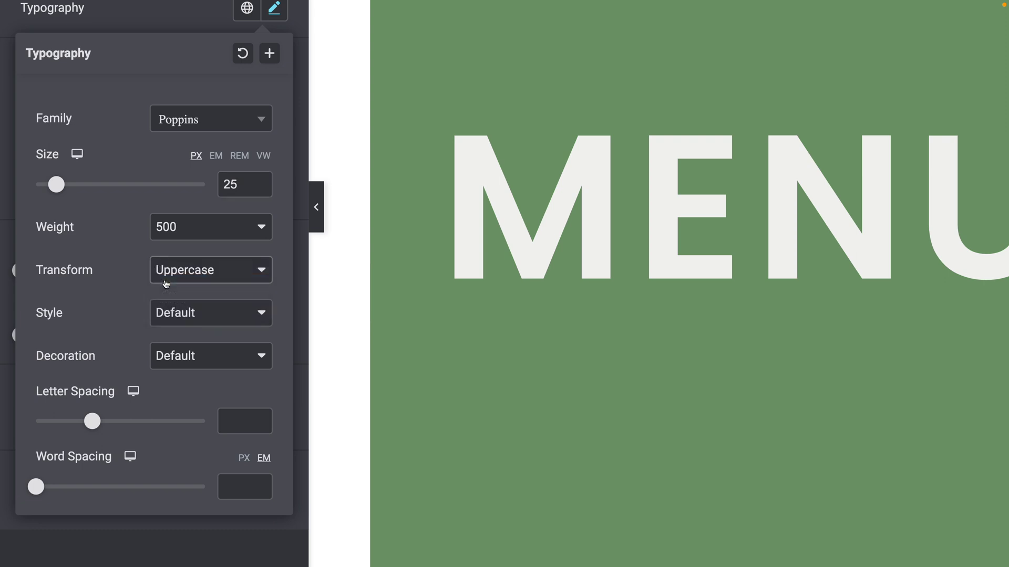
{"action": "left_click", "coordinate": [199, 21]}
{"action": "left_click", "coordinate": [247, 338]}
{"action": "type", "text": "12"}
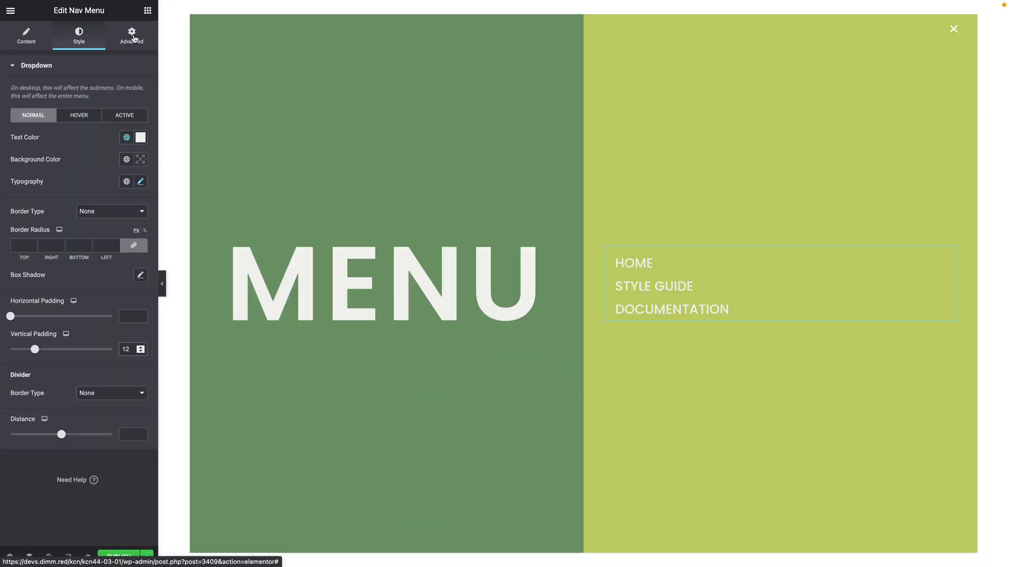
Give the Nav Menu a Fade In Up entrance animation with a 100 ms delay
{"action": "left_click", "coordinate": [133, 37]}
{"action": "left_click", "coordinate": [40, 257]}
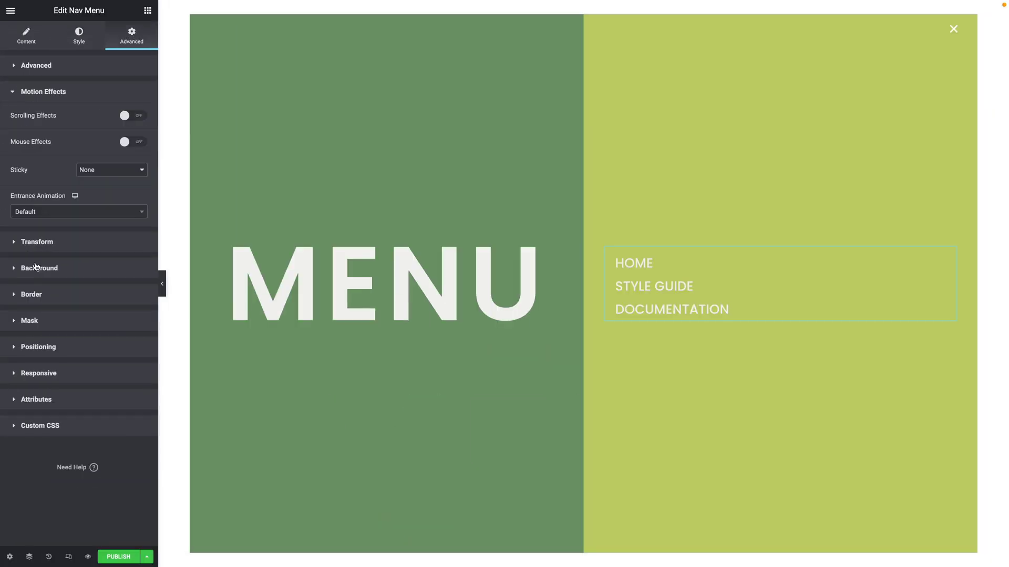
{"action": "left_click", "coordinate": [24, 214]}
{"action": "left_click", "coordinate": [32, 317]}
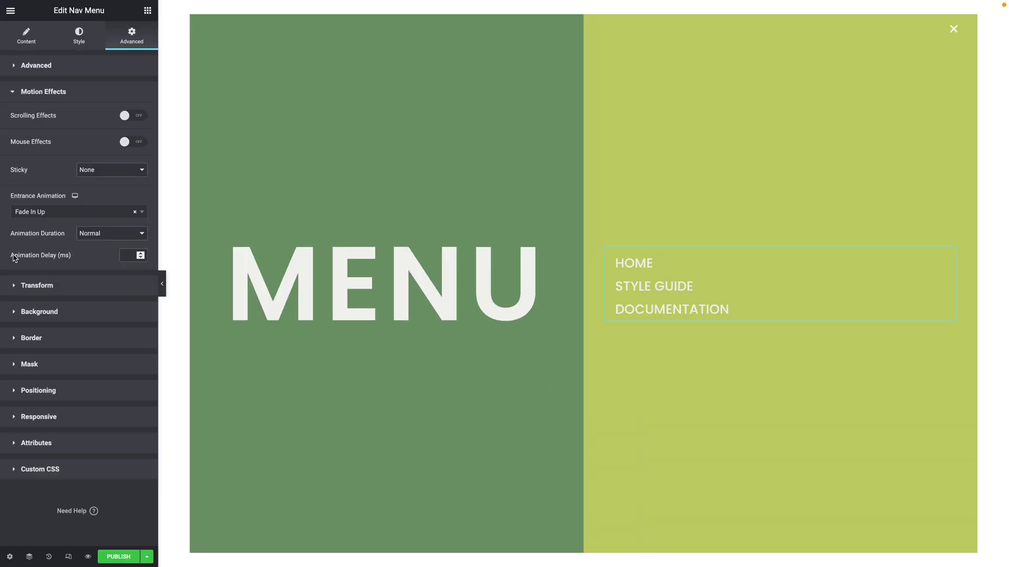
{"action": "left_click", "coordinate": [125, 255]}
{"action": "type", "text": "100"}
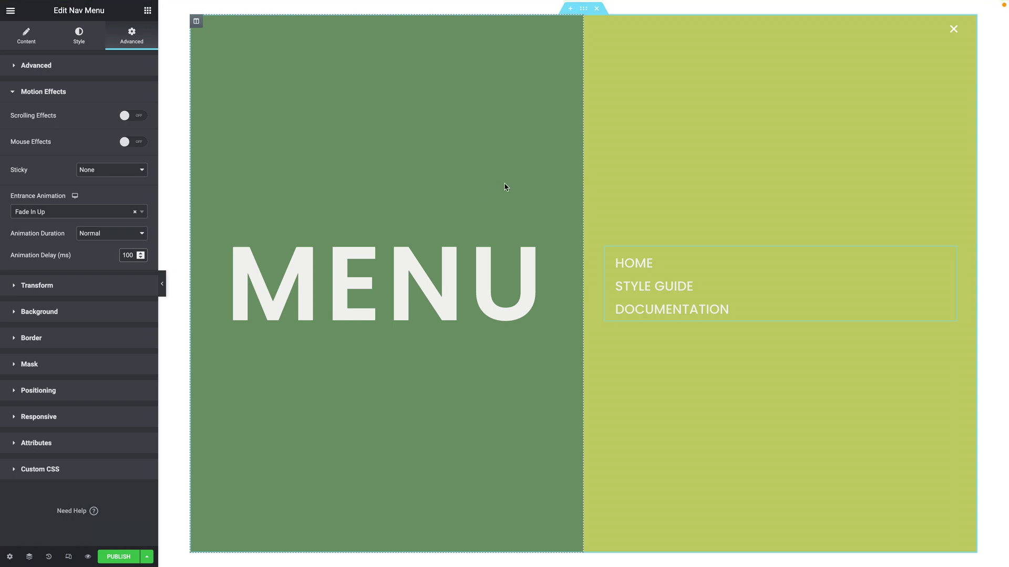
{"action": "left_click", "coordinate": [583, 9]}
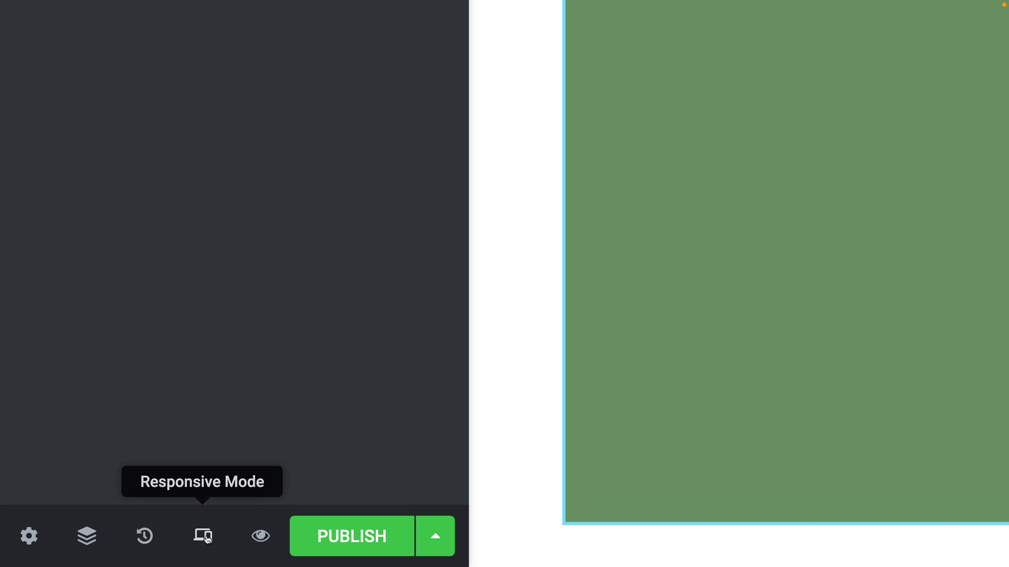
Turn on Reverse Columns for tablet and mobile on the popup section, checking the mobile preview
{"action": "left_click", "coordinate": [203, 536]}
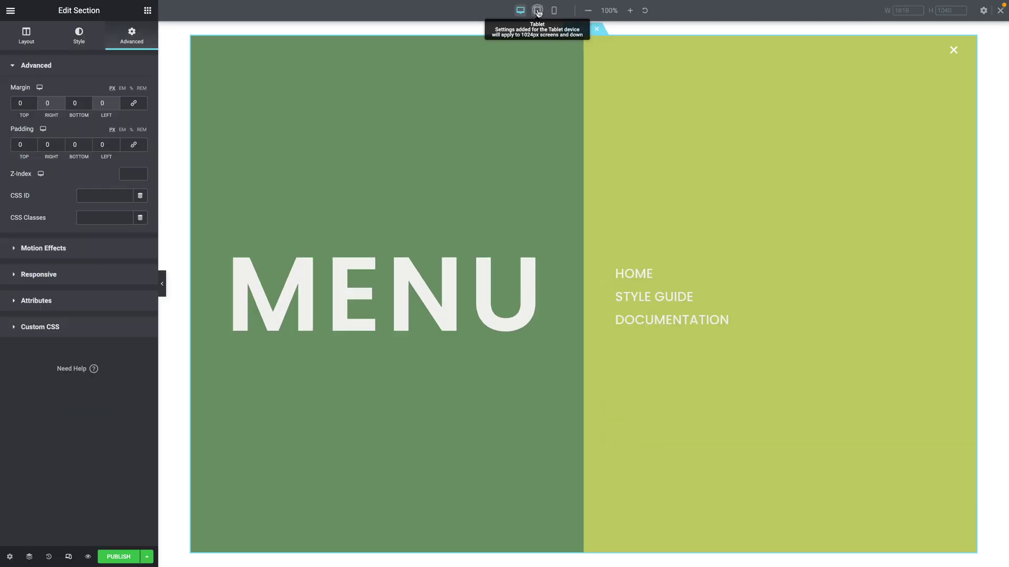
{"action": "left_click", "coordinate": [538, 10]}
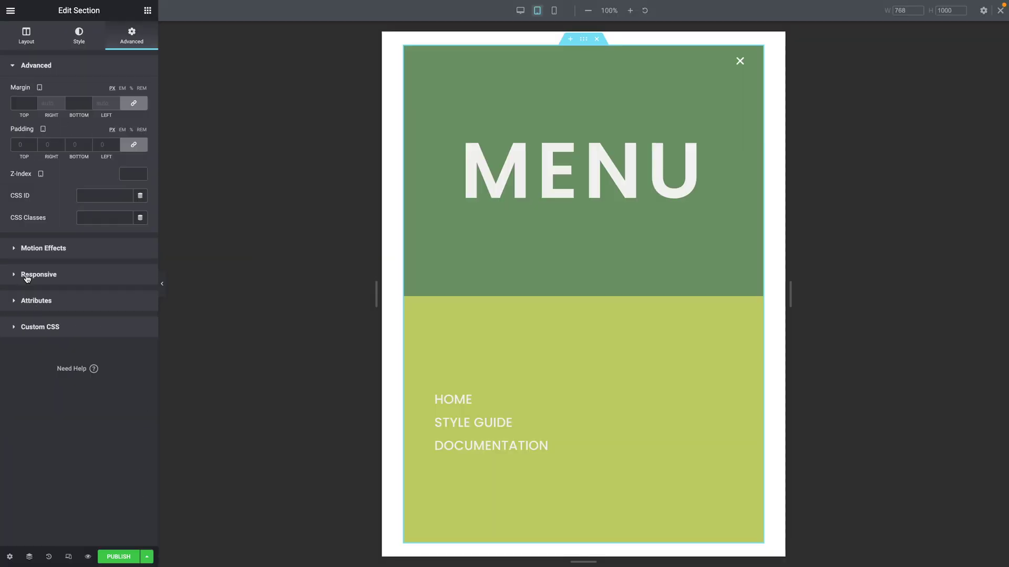
{"action": "left_click", "coordinate": [27, 278]}
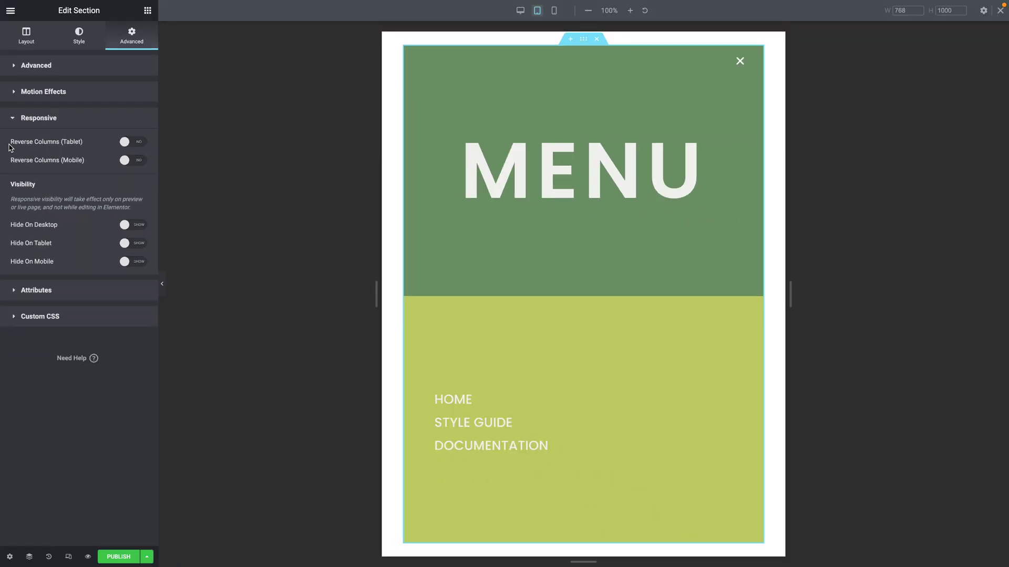
{"action": "left_click", "coordinate": [131, 142]}
{"action": "left_click", "coordinate": [133, 163]}
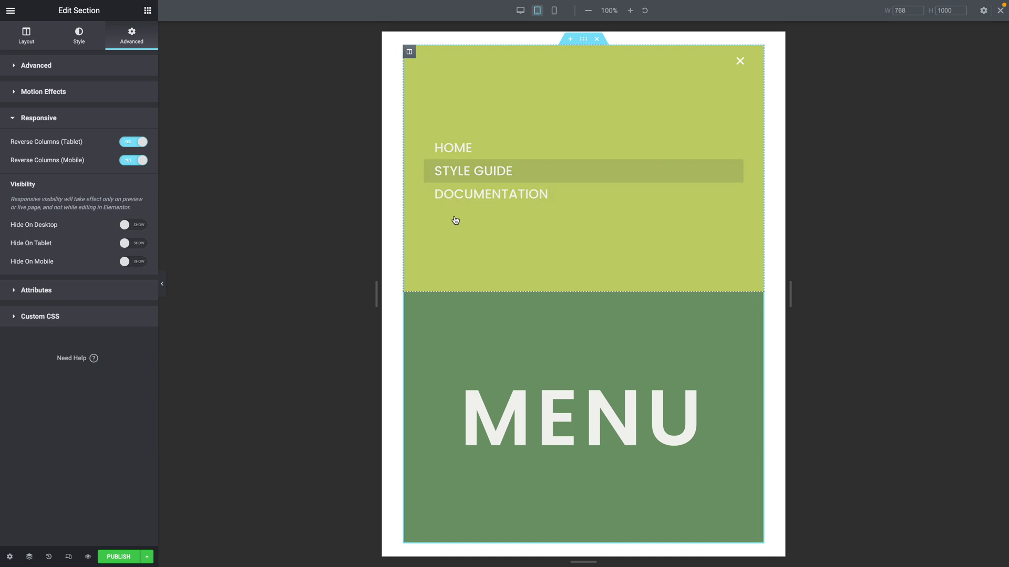
{"action": "left_click", "coordinate": [554, 12]}
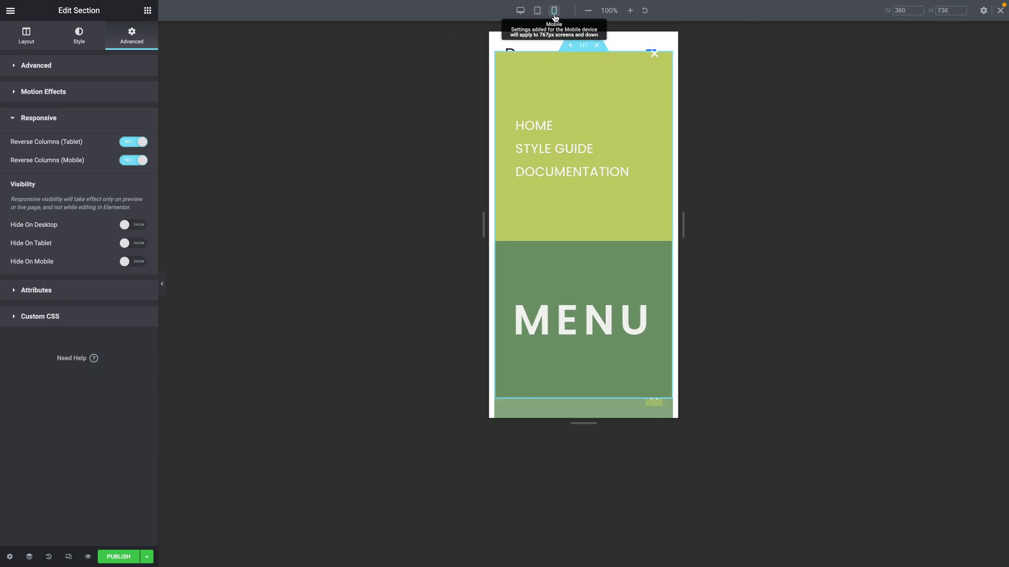
{"action": "left_click", "coordinate": [520, 15]}
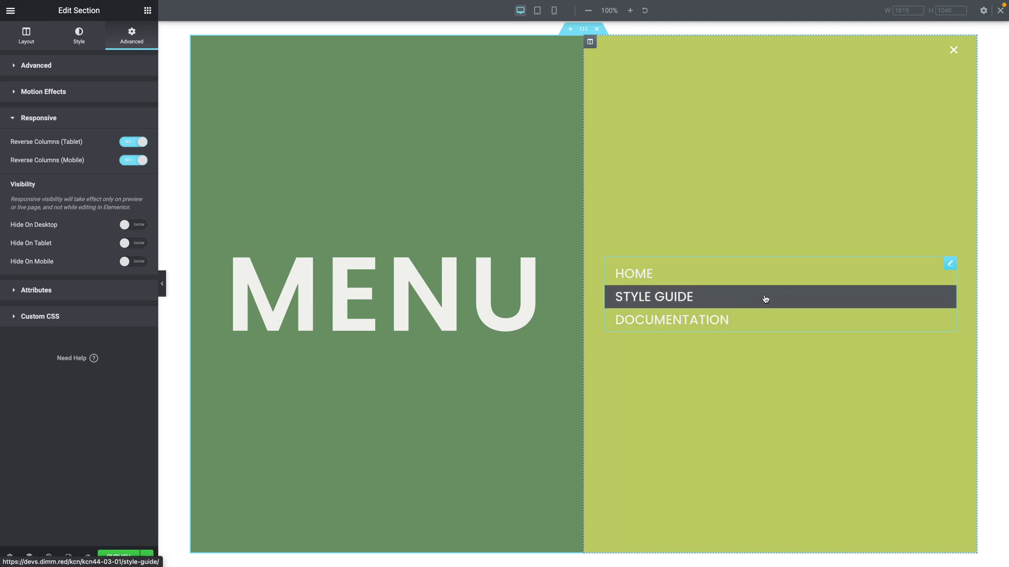
Make hover and active link text green, with a transparent hover background
{"action": "left_click", "coordinate": [950, 264]}
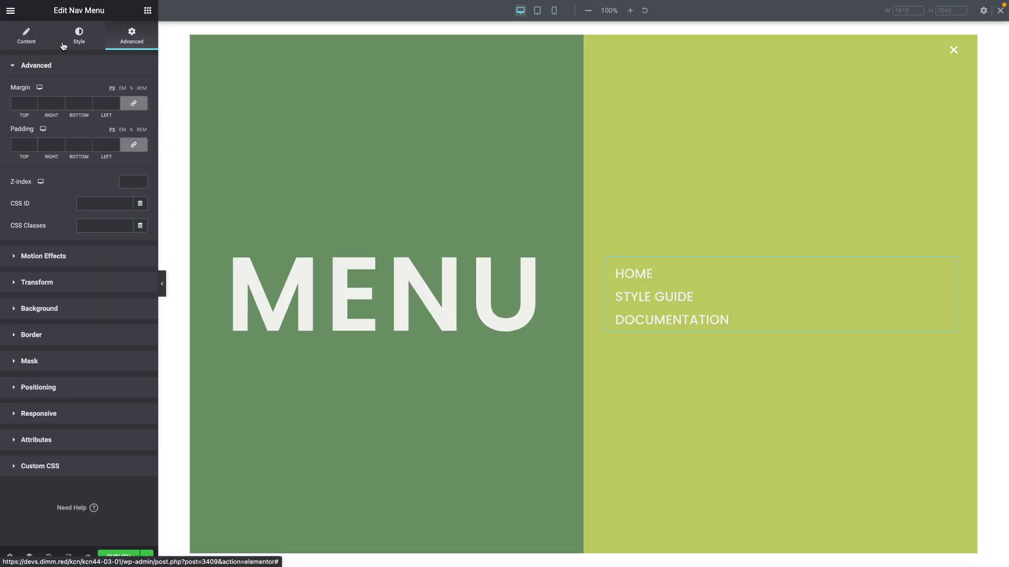
{"action": "left_click", "coordinate": [63, 46]}
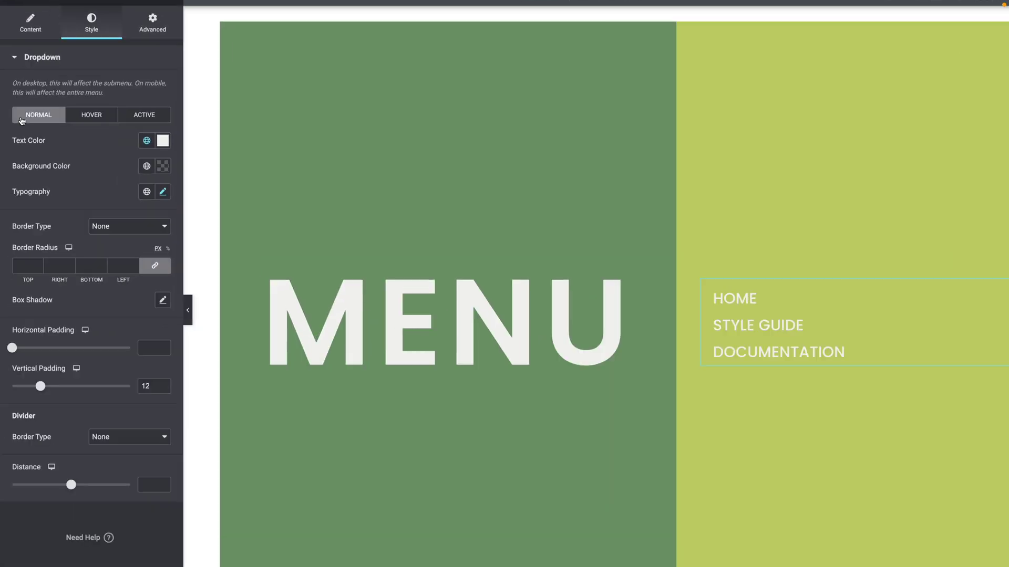
{"action": "left_click", "coordinate": [124, 119]}
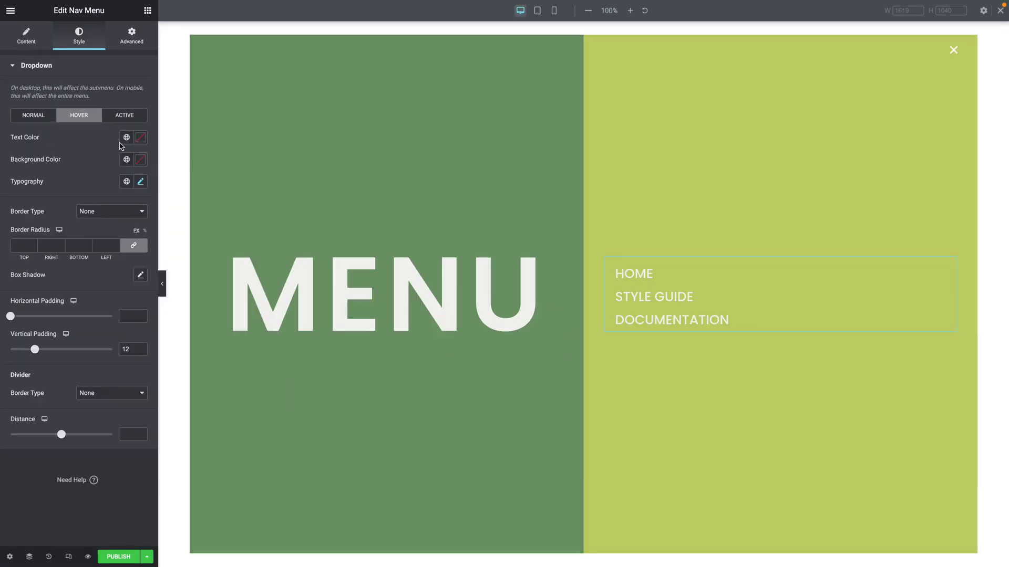
{"action": "left_click", "coordinate": [126, 137]}
{"action": "left_click", "coordinate": [43, 186]}
{"action": "left_click", "coordinate": [140, 160]}
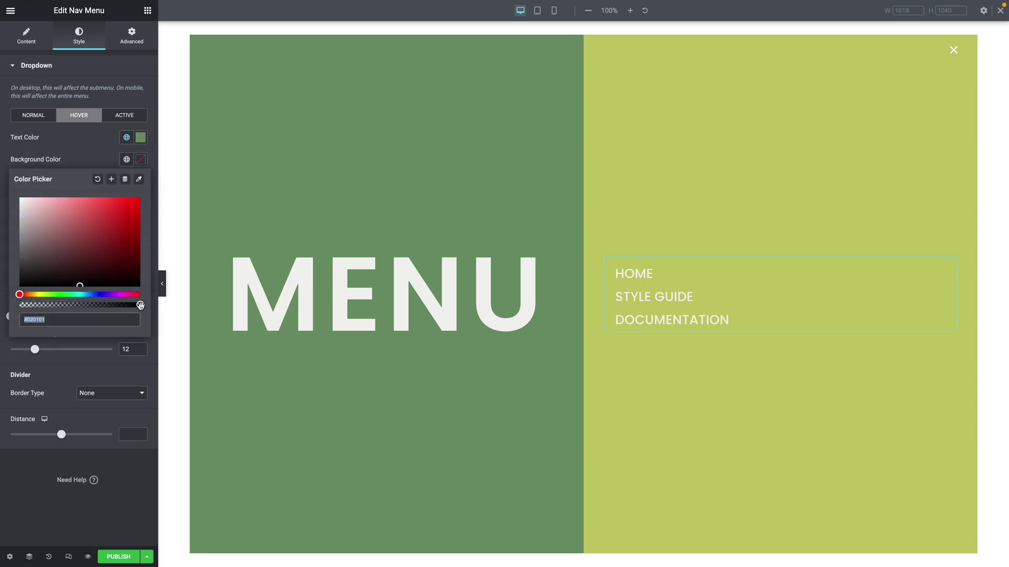
{"action": "left_click_drag", "start_coordinate": [140, 306], "coordinate": [20, 305]}
{"action": "left_click", "coordinate": [89, 162]}
{"action": "left_click", "coordinate": [120, 121]}
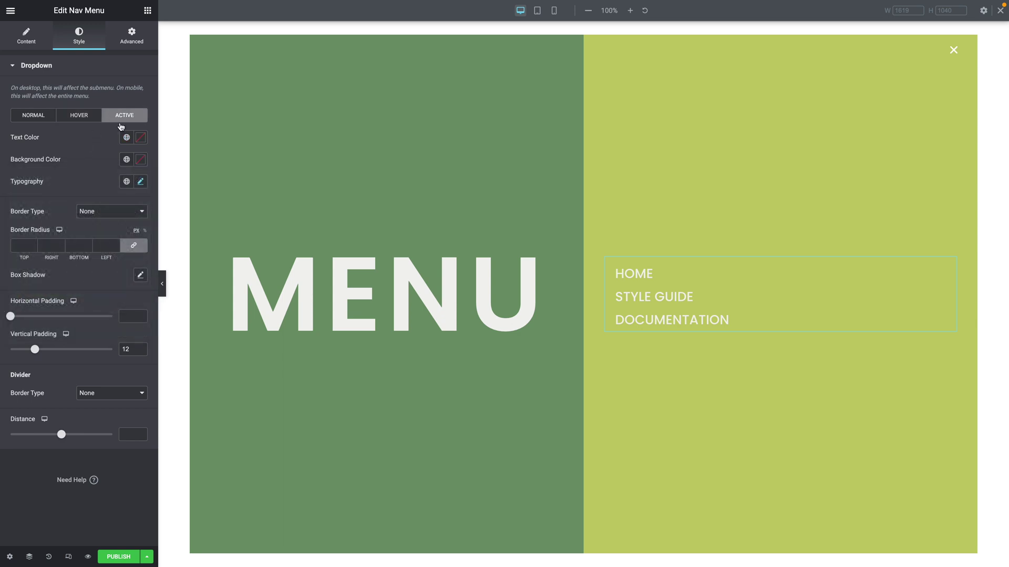
{"action": "left_click", "coordinate": [126, 137]}
{"action": "left_click", "coordinate": [58, 192]}
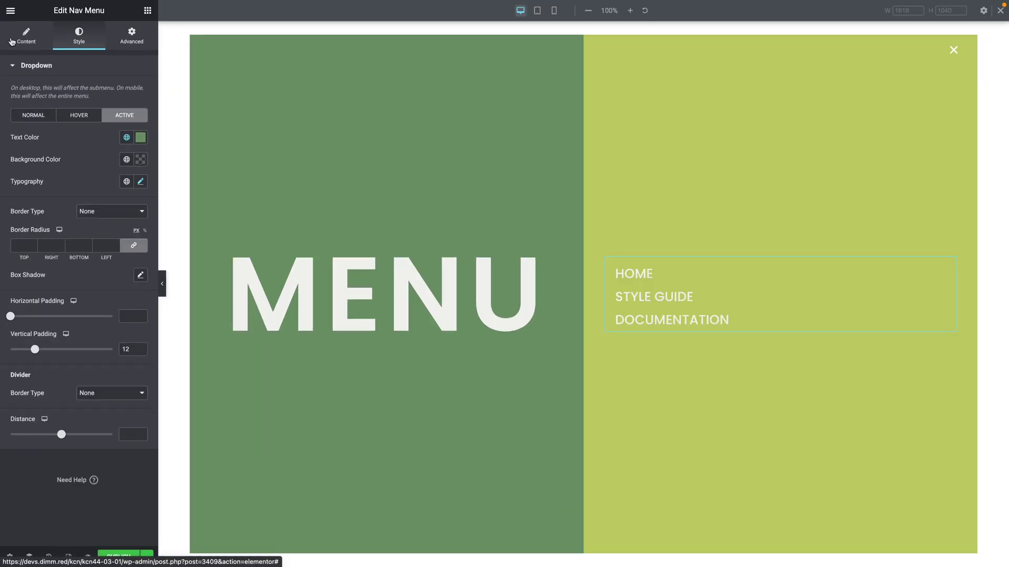
Switch the menu to Header Navigation and bring up Publish Settings
{"action": "left_click", "coordinate": [11, 41]}
{"action": "left_click", "coordinate": [84, 90]}
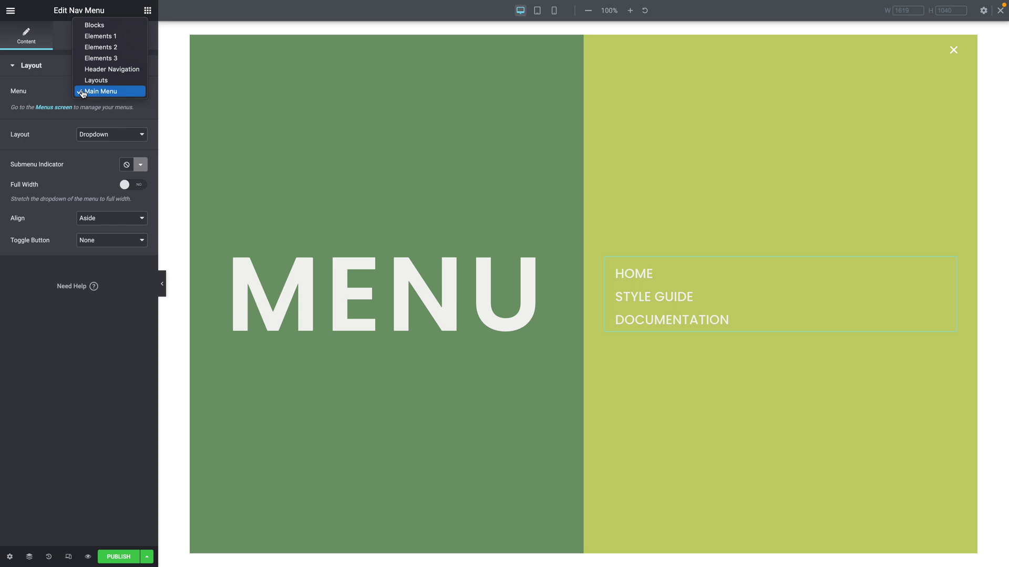
{"action": "left_click", "coordinate": [91, 70]}
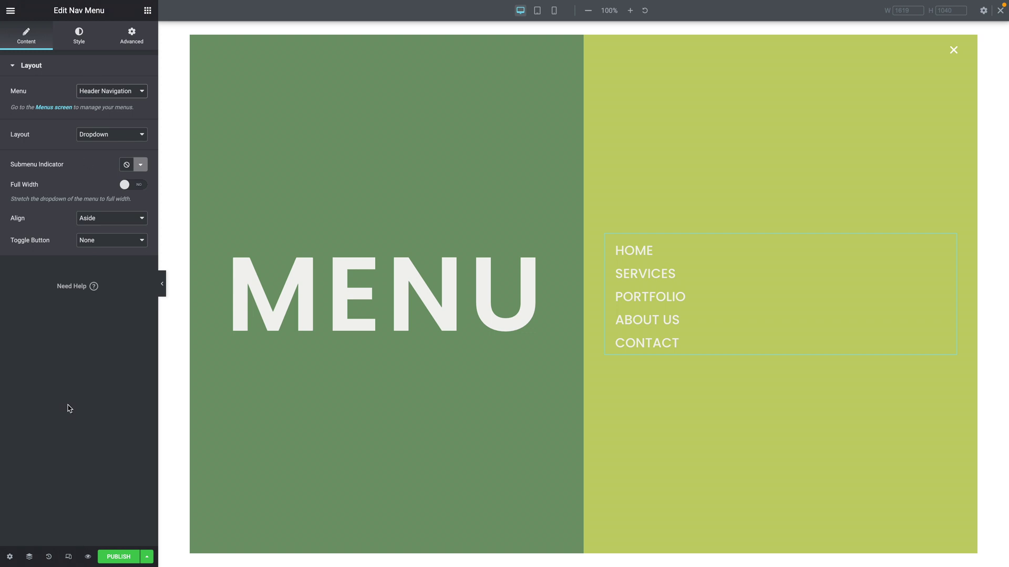
{"action": "left_click", "coordinate": [119, 553]}
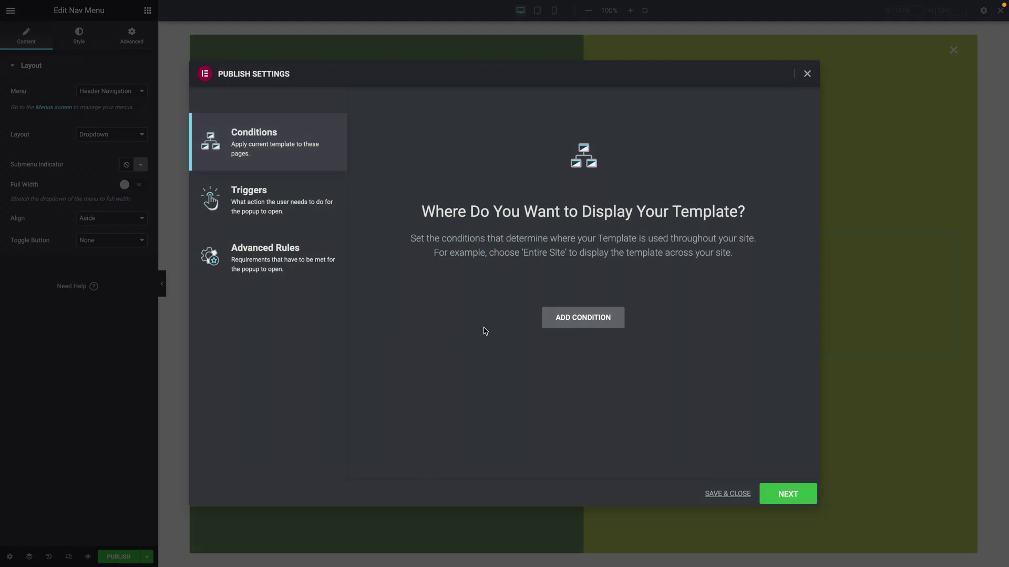
Publish the popup with its display condition set to Entire Site, then reveal the Templates submenu
{"action": "left_click", "coordinate": [567, 320]}
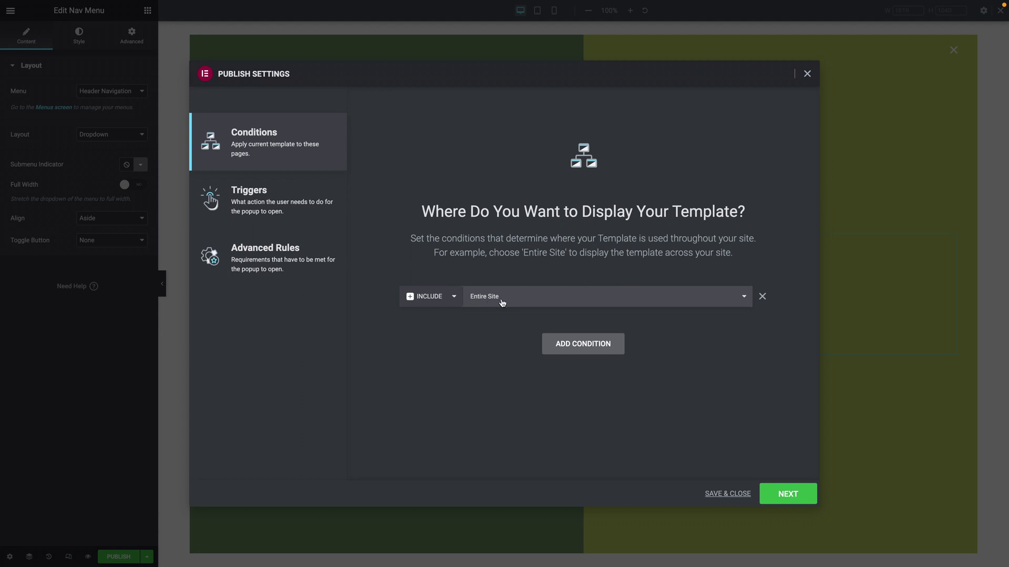
{"action": "left_click", "coordinate": [781, 489]}
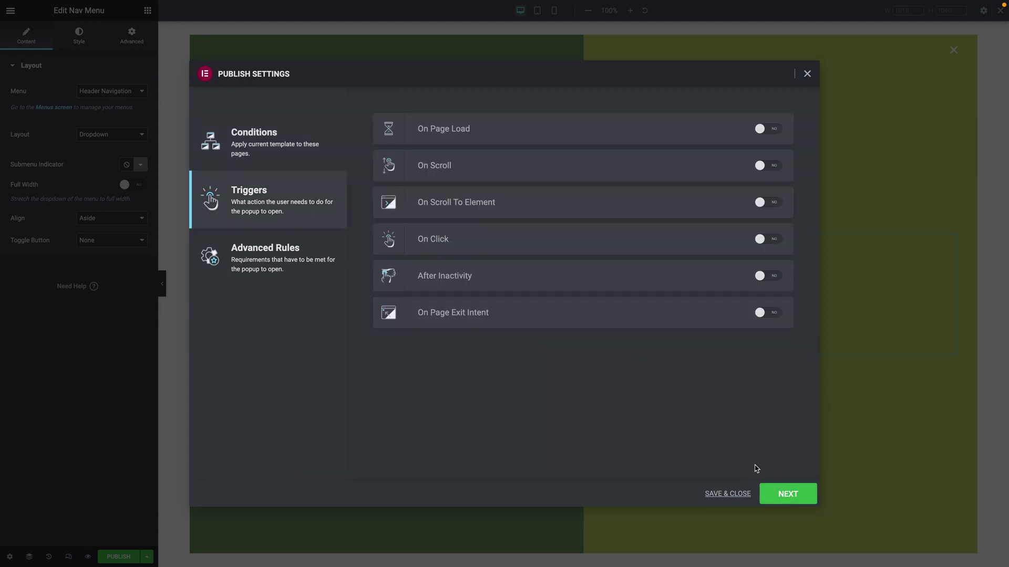
{"action": "left_click", "coordinate": [785, 497]}
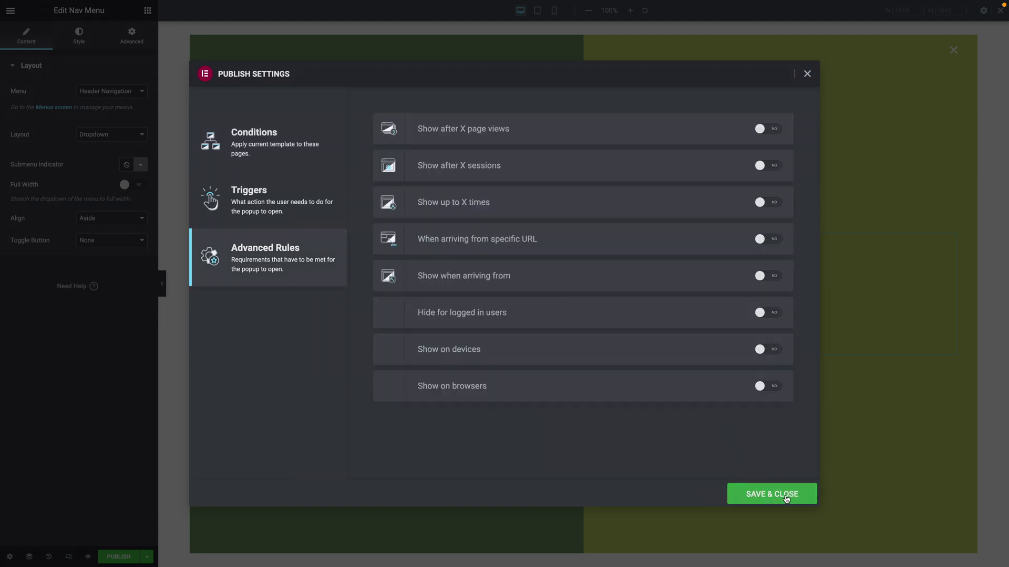
{"action": "left_click", "coordinate": [787, 498]}
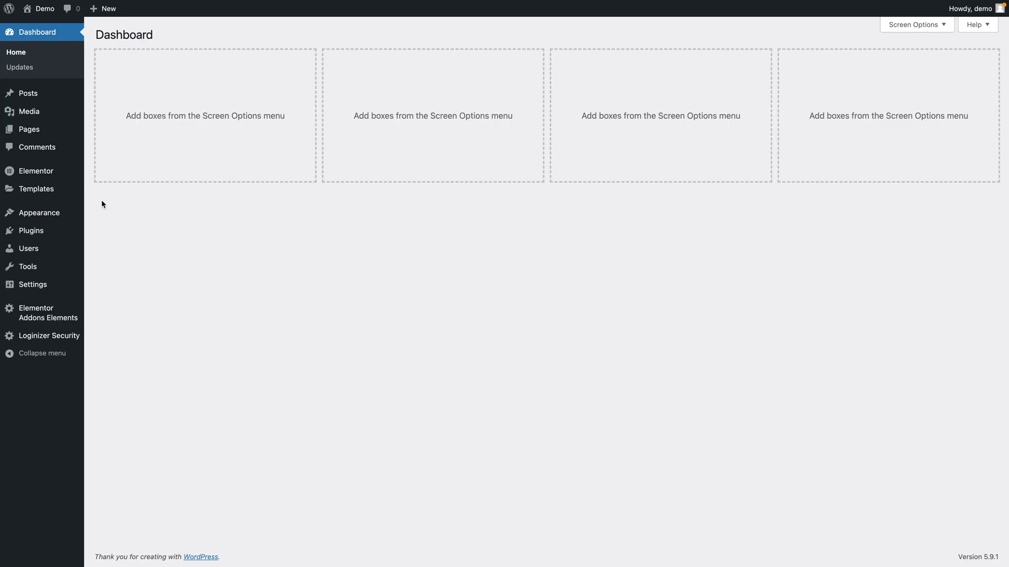
{"action": "mouse_move", "coordinate": [29, 192]}
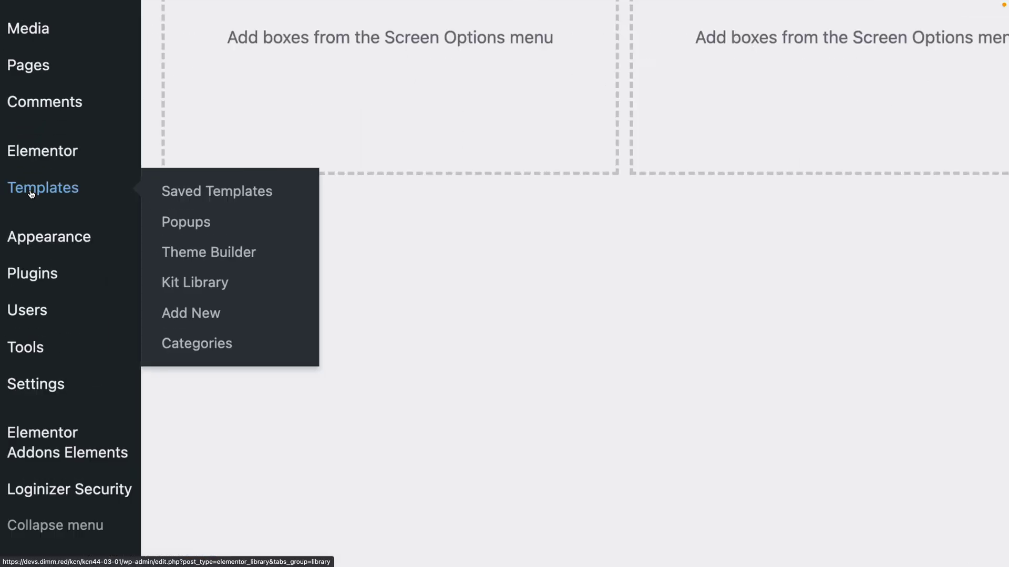
Create a new Theme Builder header template and dismiss the block library to start blank
{"action": "left_click", "coordinate": [218, 271]}
{"action": "left_click", "coordinate": [24, 119]}
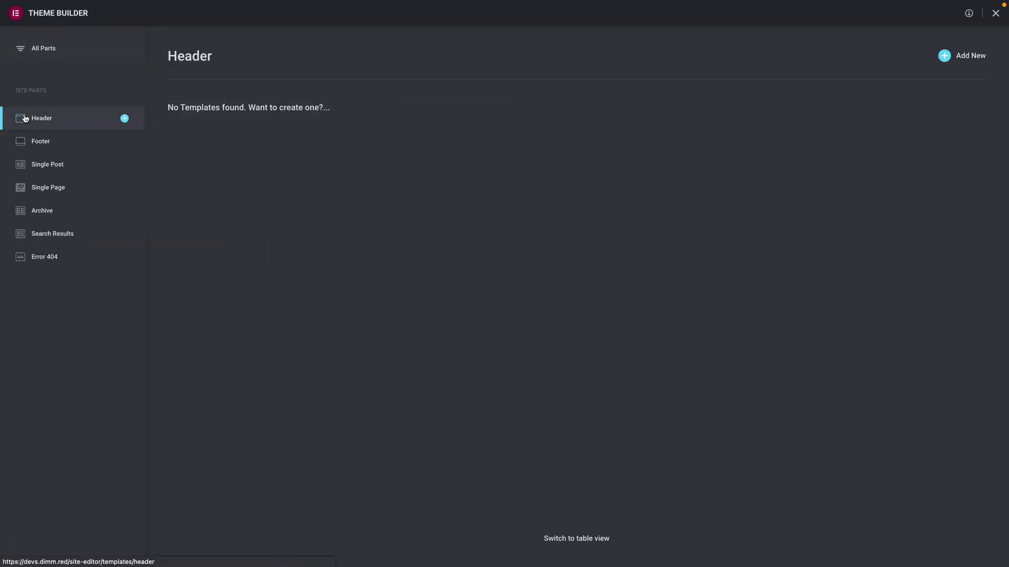
{"action": "left_click", "coordinate": [991, 59]}
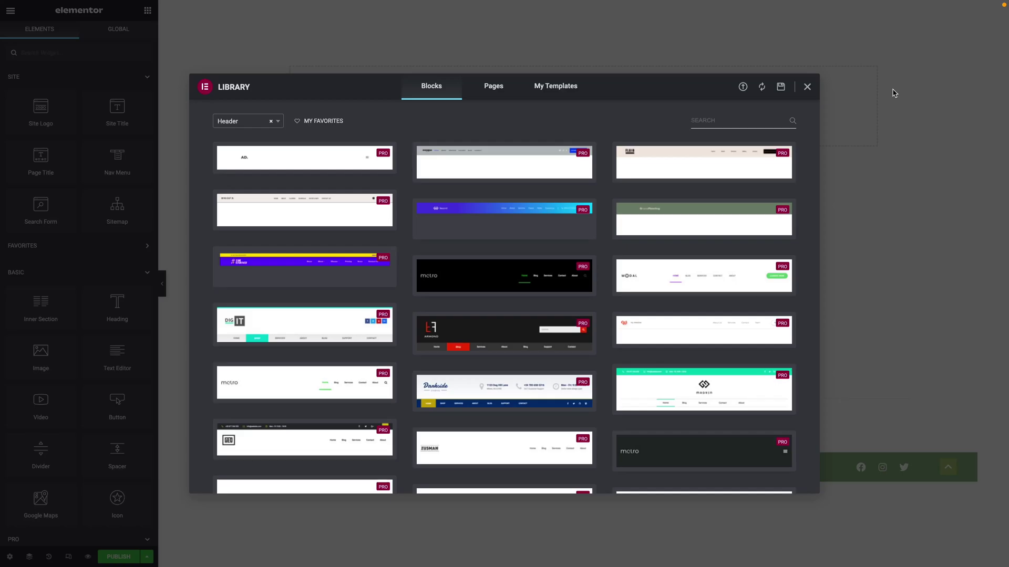
{"action": "left_click", "coordinate": [809, 88]}
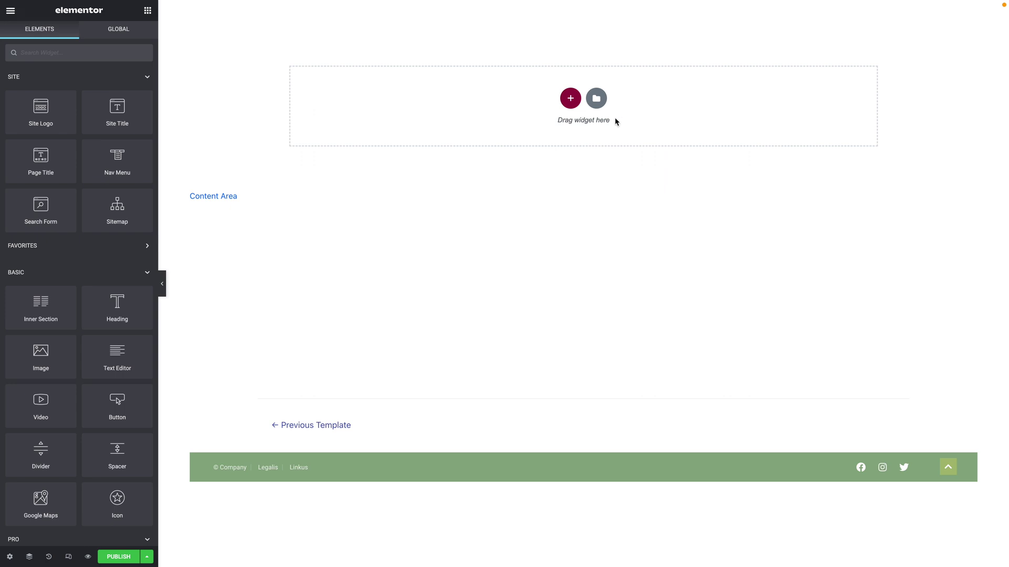
{"action": "left_click", "coordinate": [570, 99]}
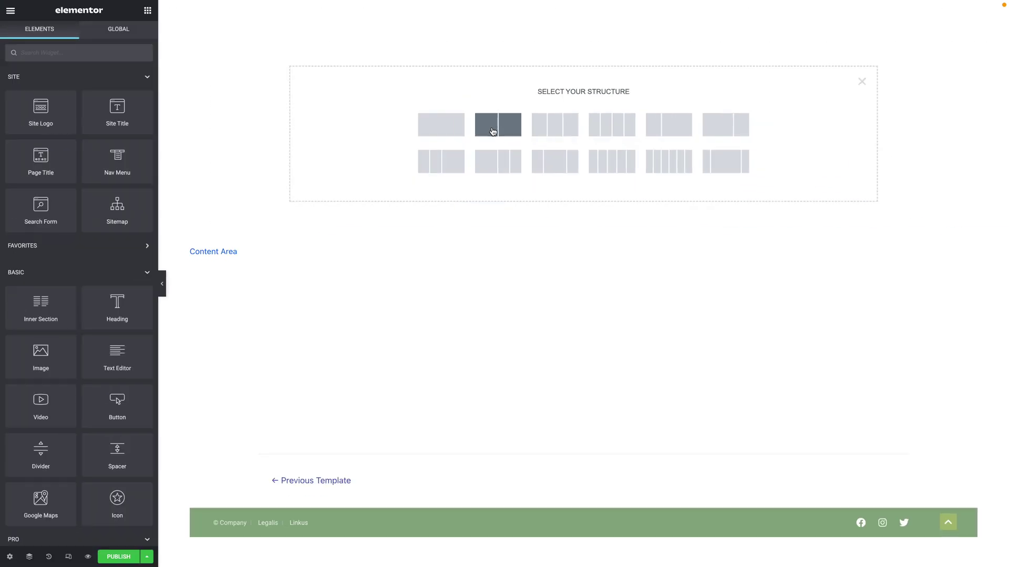
Pick the two-column structure for the header's first section
{"action": "left_click", "coordinate": [492, 131]}
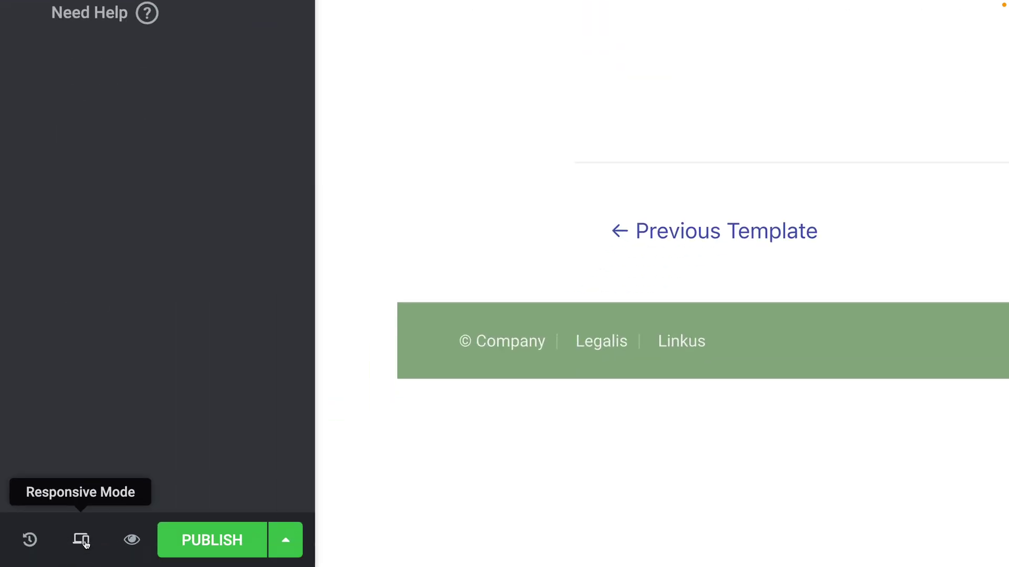
In mobile view, set the header columns to 70% and 30% width
{"action": "left_click", "coordinate": [84, 541]}
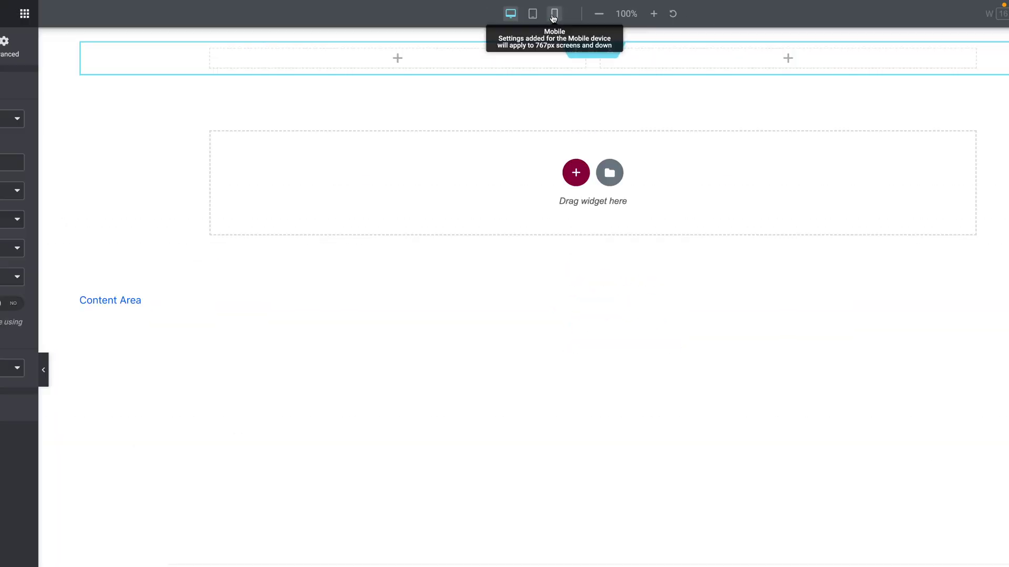
{"action": "left_click", "coordinate": [553, 15]}
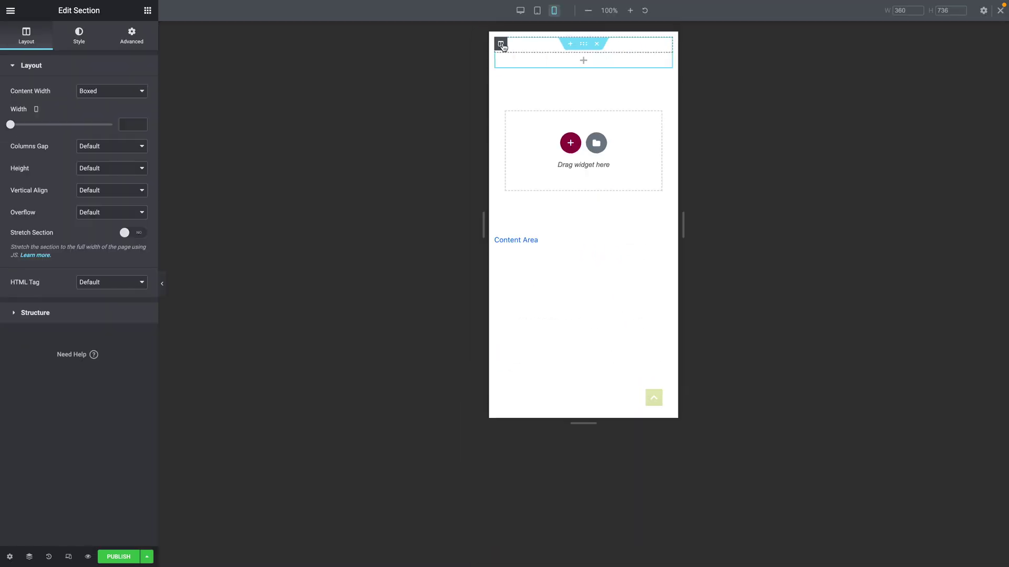
{"action": "left_click", "coordinate": [502, 46]}
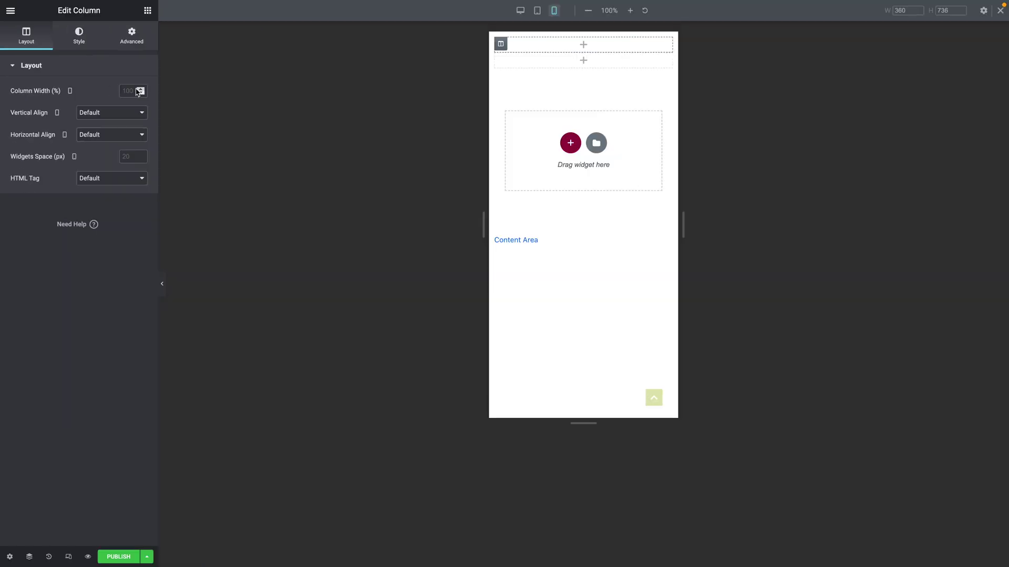
{"action": "left_click", "coordinate": [126, 89]}
{"action": "type", "text": "70"}
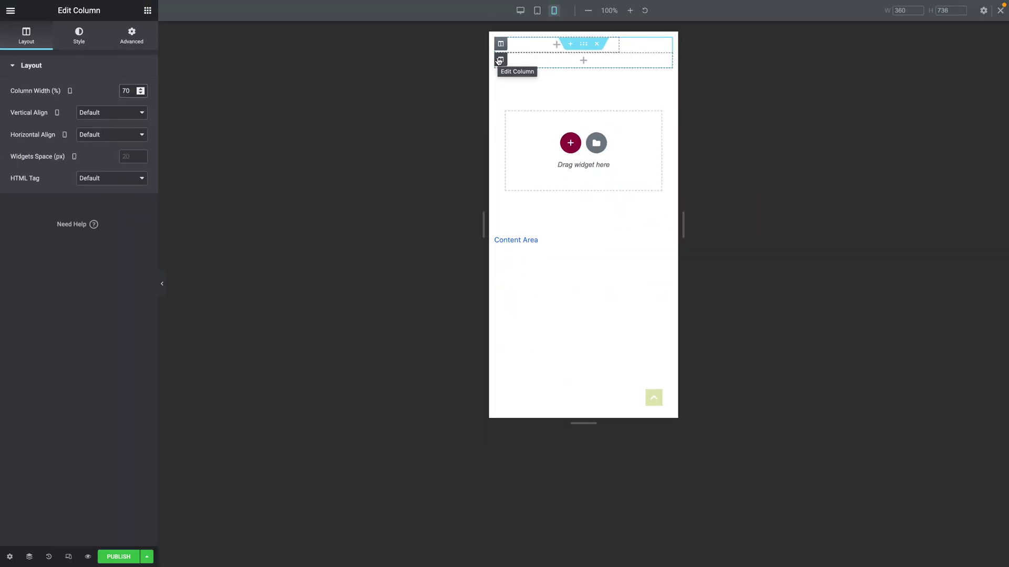
{"action": "left_click", "coordinate": [499, 61]}
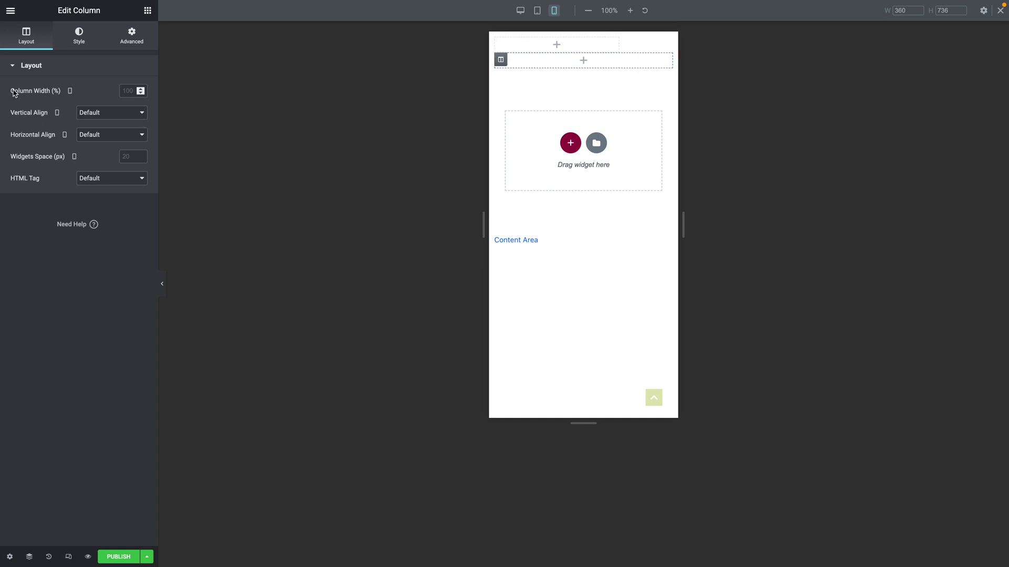
{"action": "left_click", "coordinate": [126, 91]}
{"action": "type", "text": "30"}
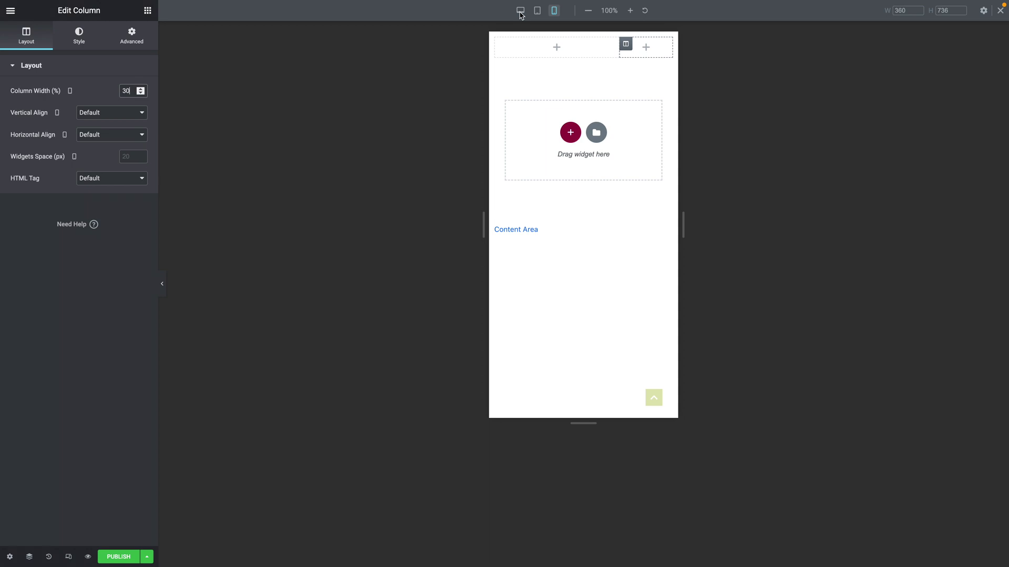
{"action": "left_click", "coordinate": [520, 14]}
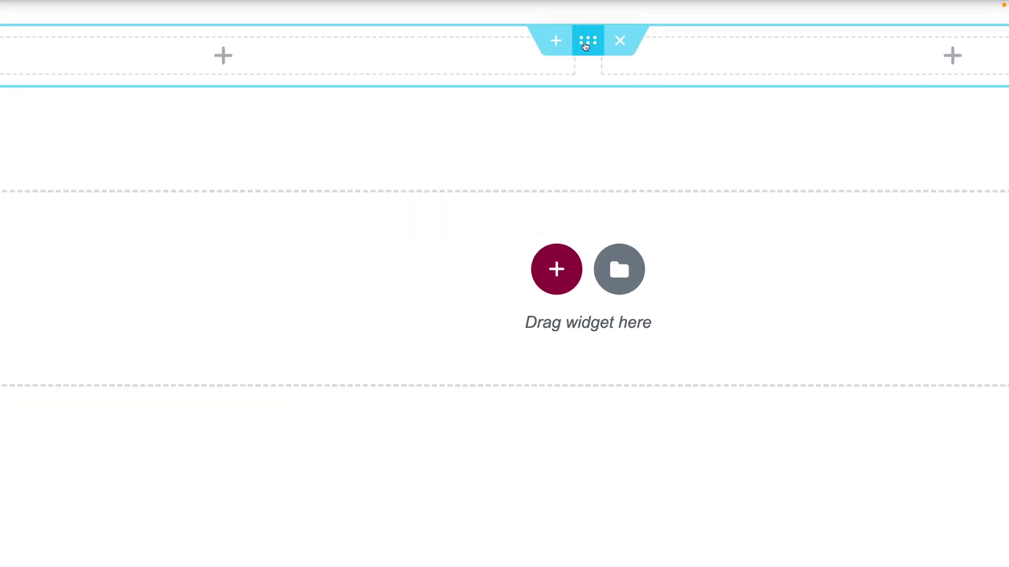
Set the two-column section's Content Width to Full Width and its HTML Tag to header
{"action": "left_click", "coordinate": [585, 44]}
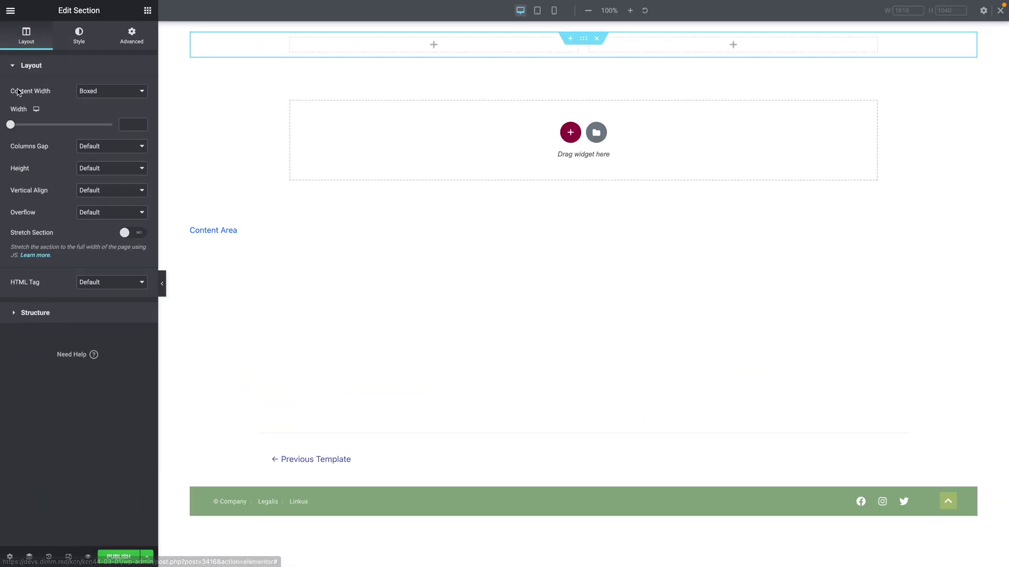
{"action": "left_click", "coordinate": [90, 95]}
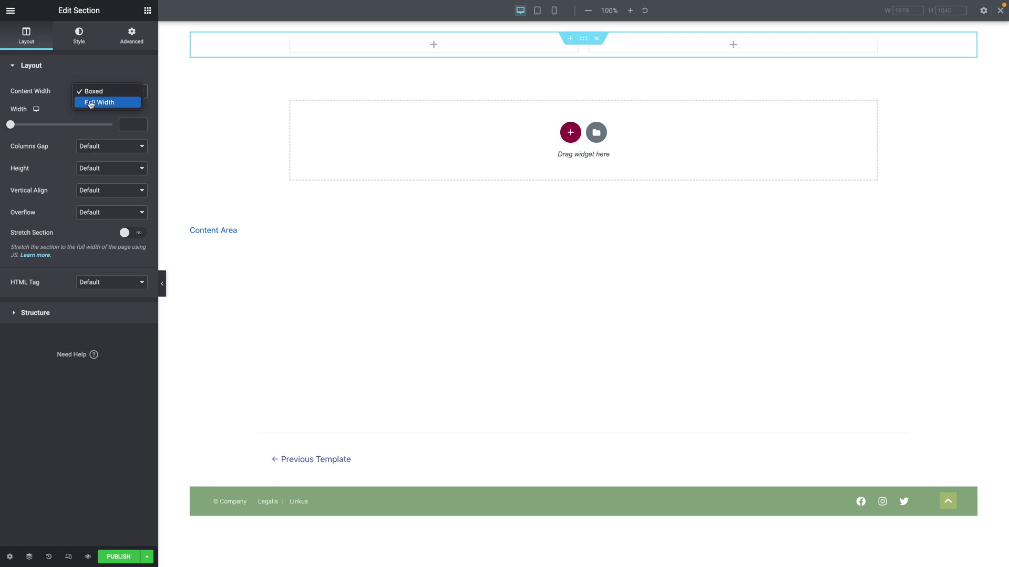
{"action": "left_click", "coordinate": [90, 105]}
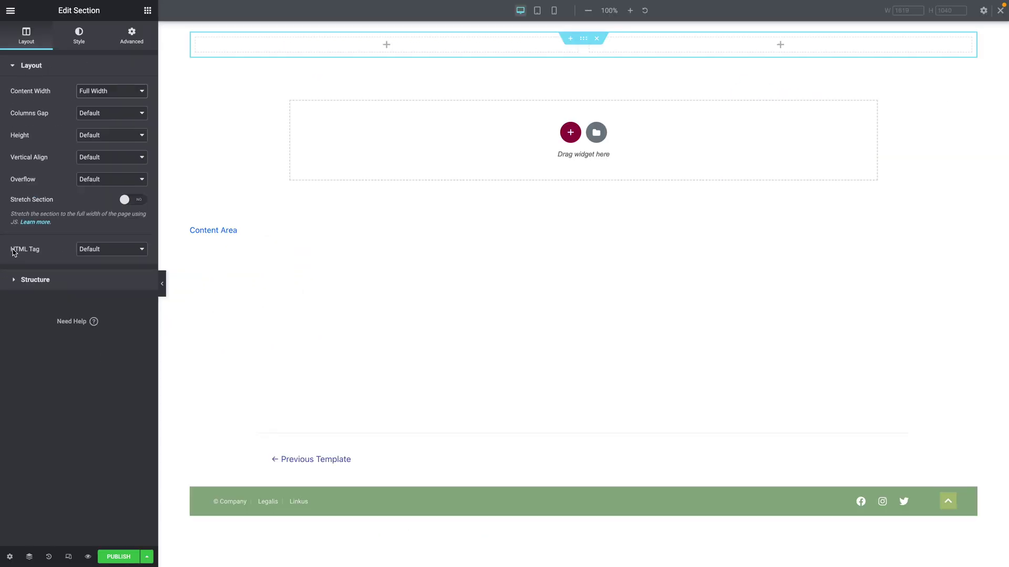
{"action": "left_click", "coordinate": [95, 254]}
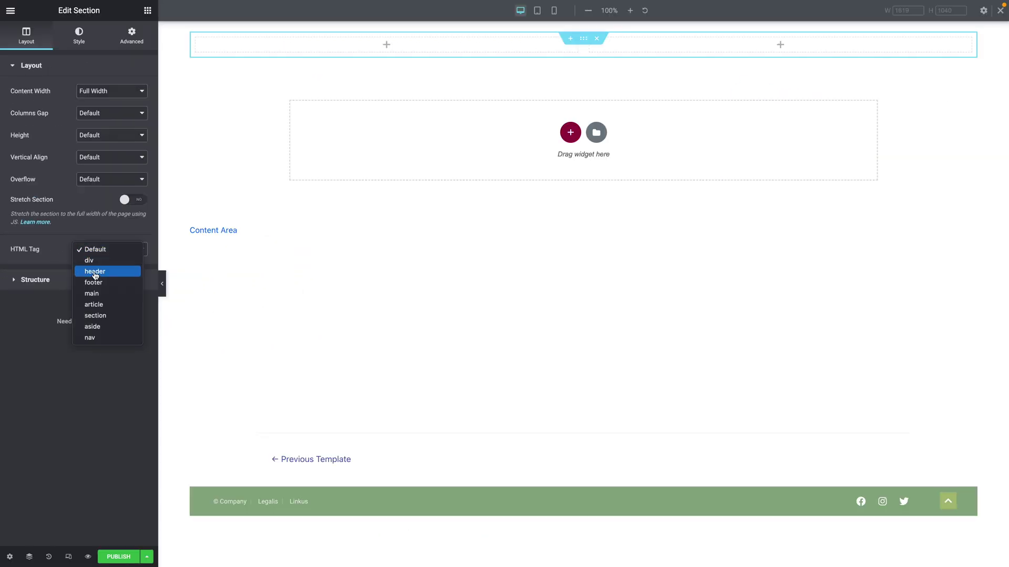
{"action": "left_click", "coordinate": [95, 275]}
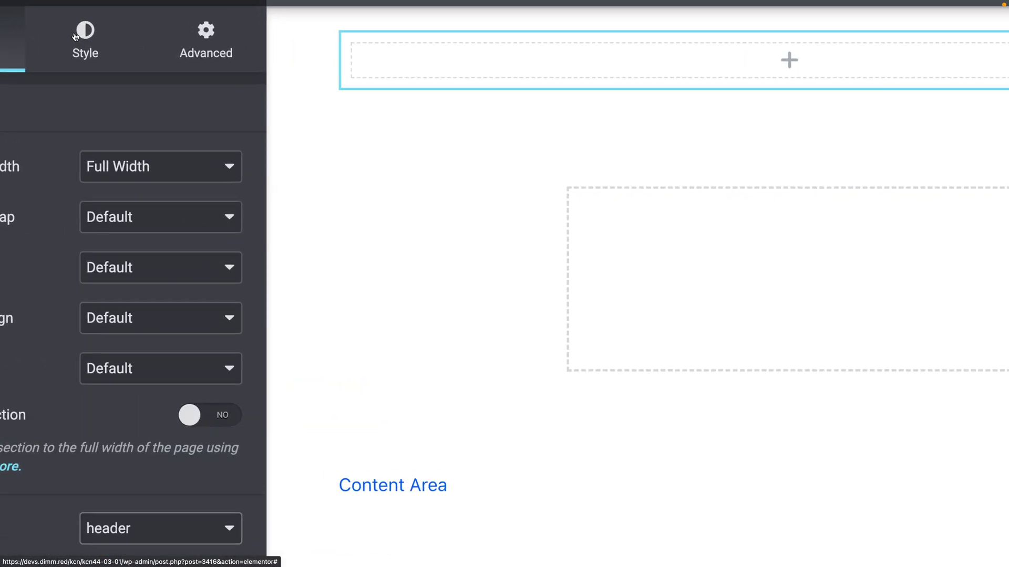
{"action": "left_click", "coordinate": [76, 36]}
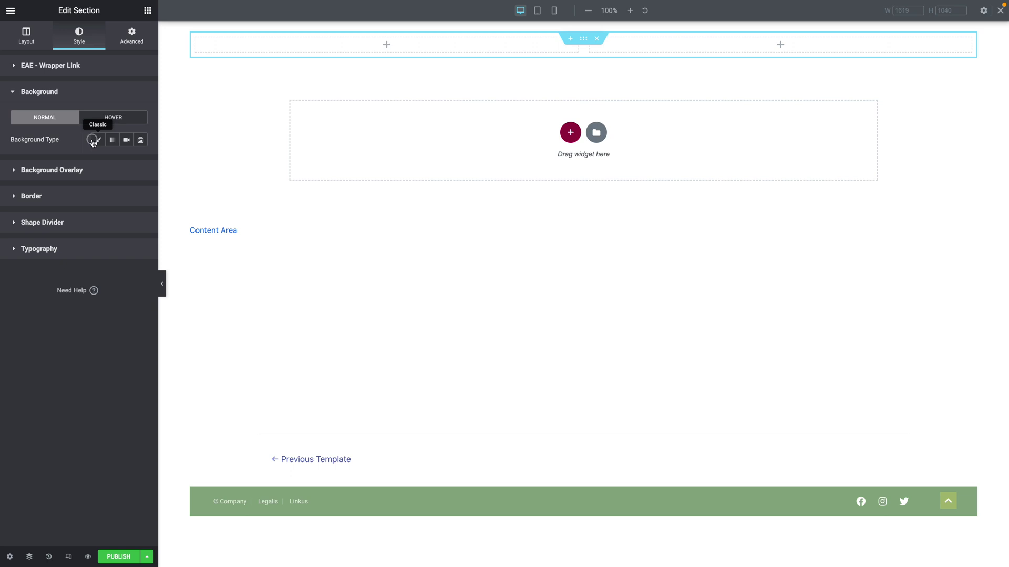
Give the section a Classic background in white (#FFFFFF)
{"action": "left_click", "coordinate": [93, 141]}
{"action": "left_click", "coordinate": [140, 161]}
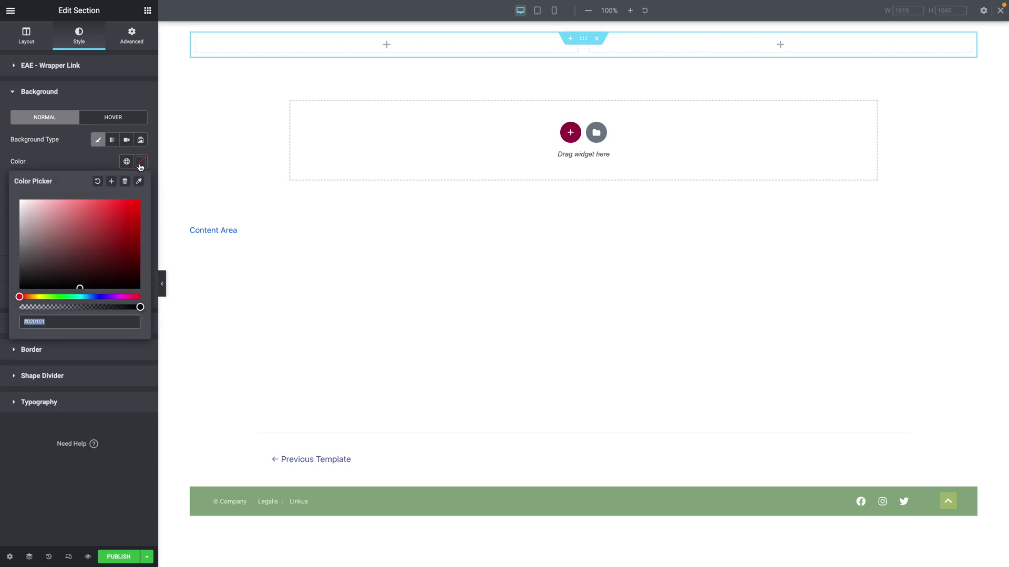
{"action": "left_click_drag", "start_coordinate": [60, 238], "coordinate": [14, 196]}
{"action": "left_click", "coordinate": [61, 162]}
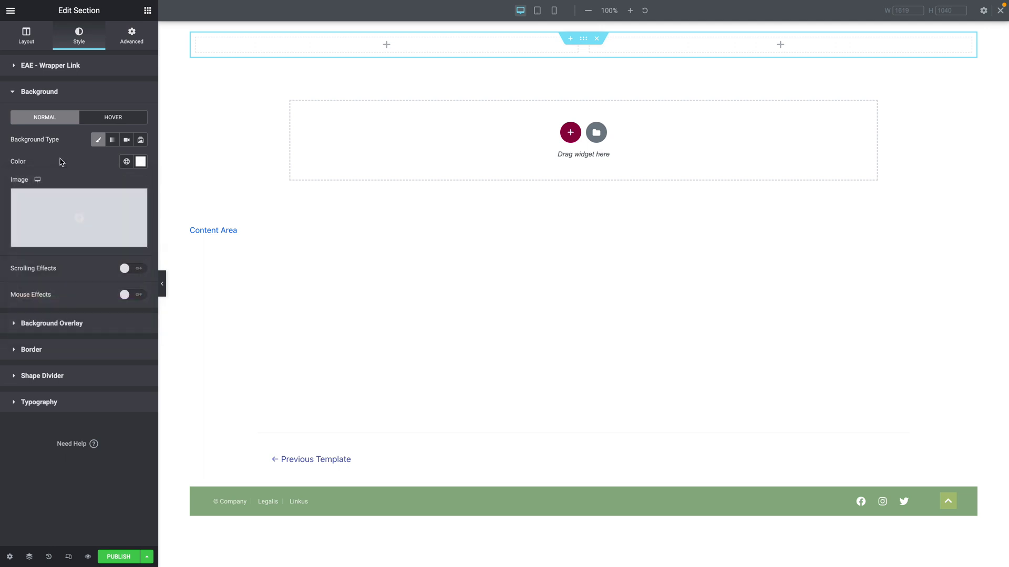
{"action": "left_click", "coordinate": [129, 40]}
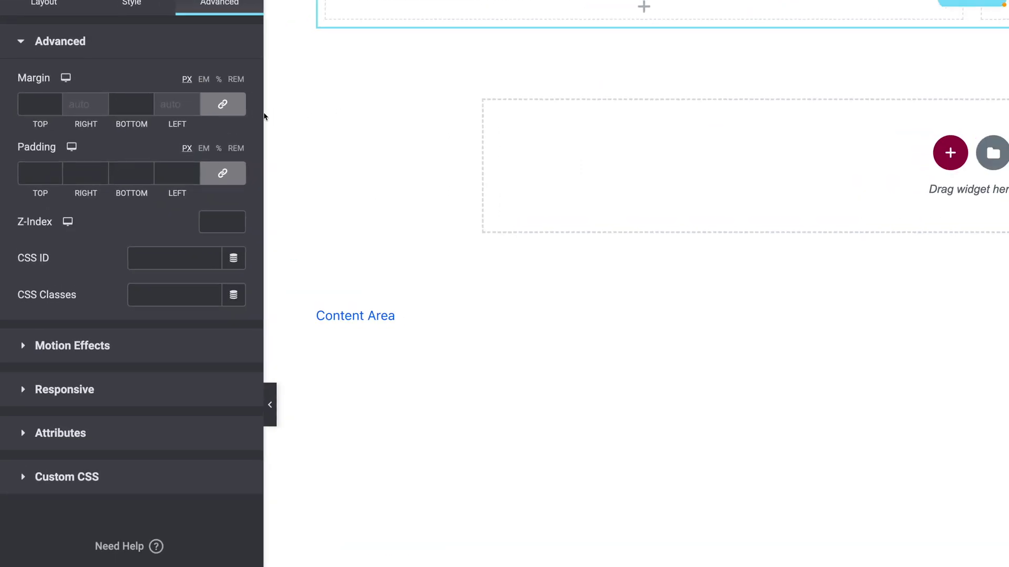
Zero the top and bottom margins and set desktop padding to 10/30/10/0 px
{"action": "left_click", "coordinate": [223, 107]}
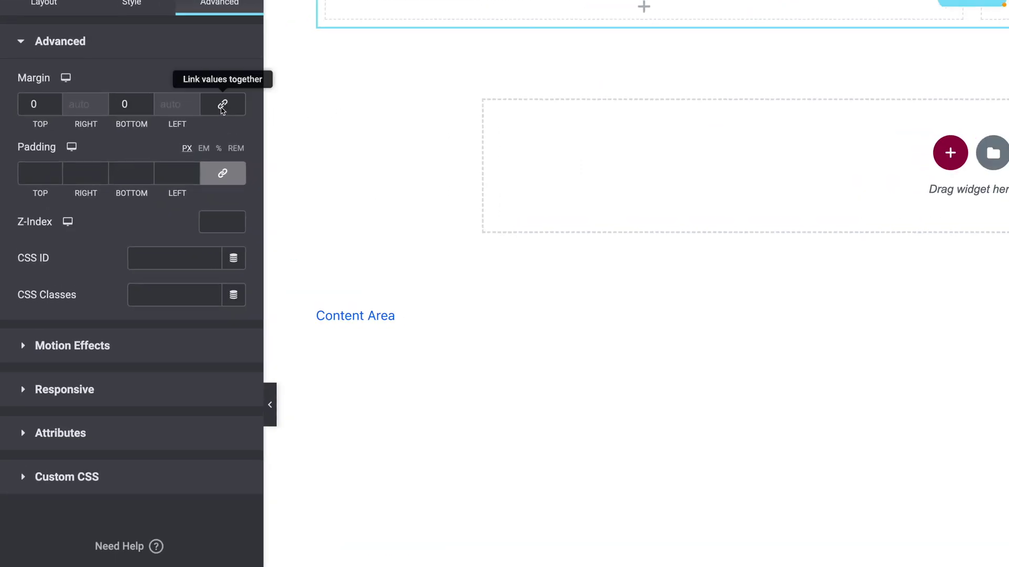
{"action": "left_click", "coordinate": [219, 179]}
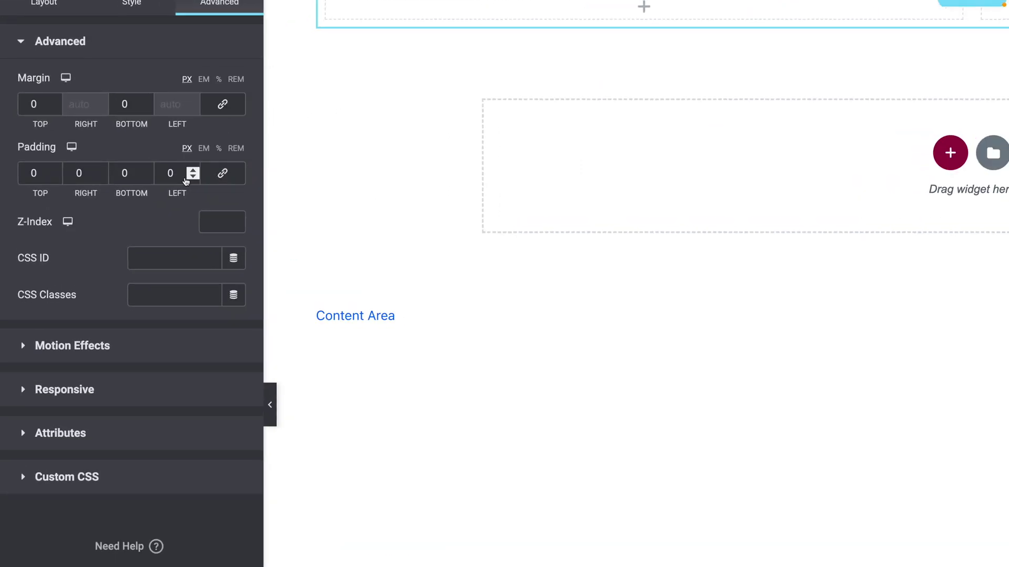
{"action": "left_click", "coordinate": [30, 175]}
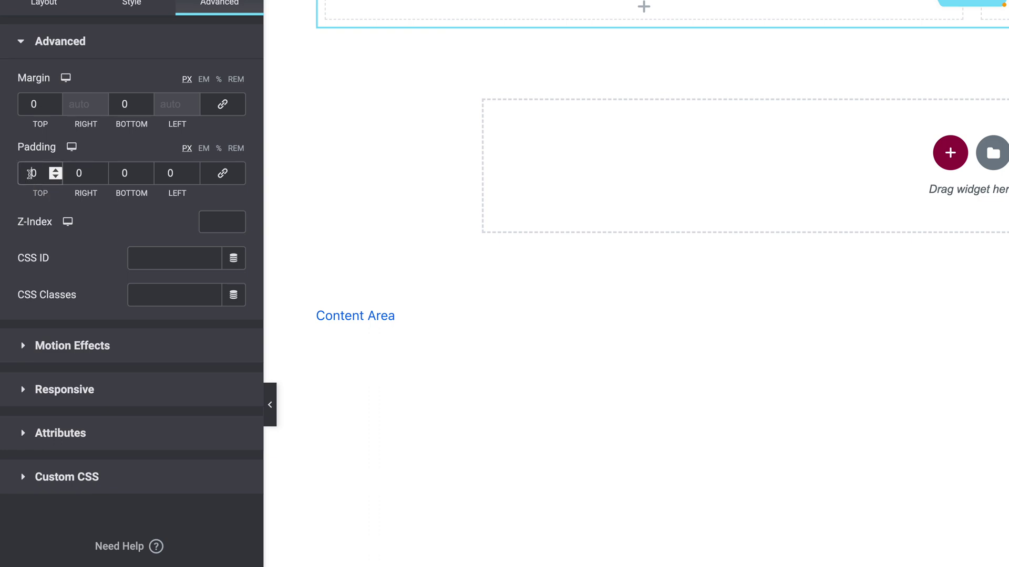
{"action": "type", "text": "1"}
{"action": "key", "text": "Tab"}
{"action": "type", "text": "30"}
{"action": "key", "text": "Tab"}
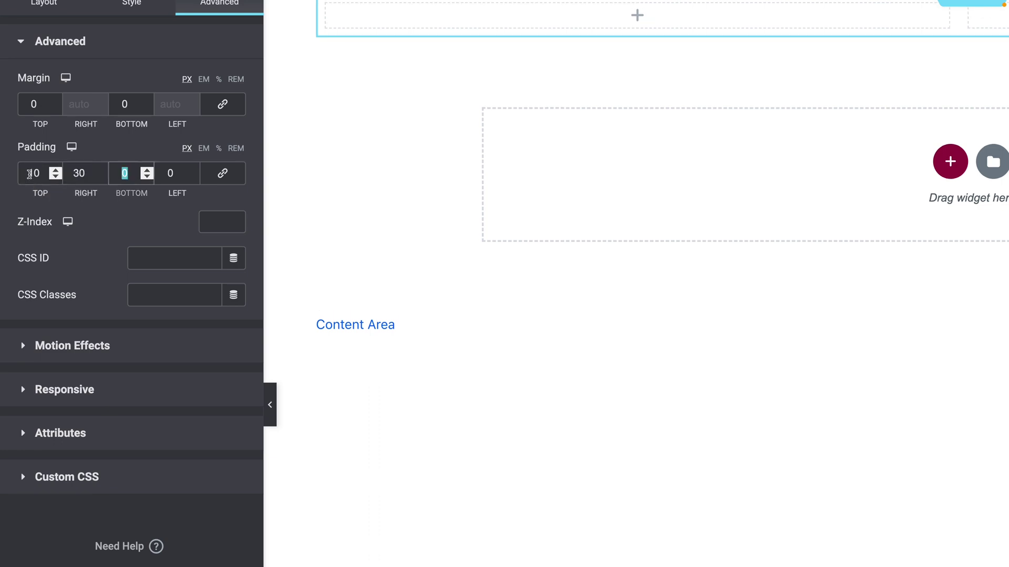
{"action": "type", "text": "10"}
{"action": "key", "text": "Tab"}
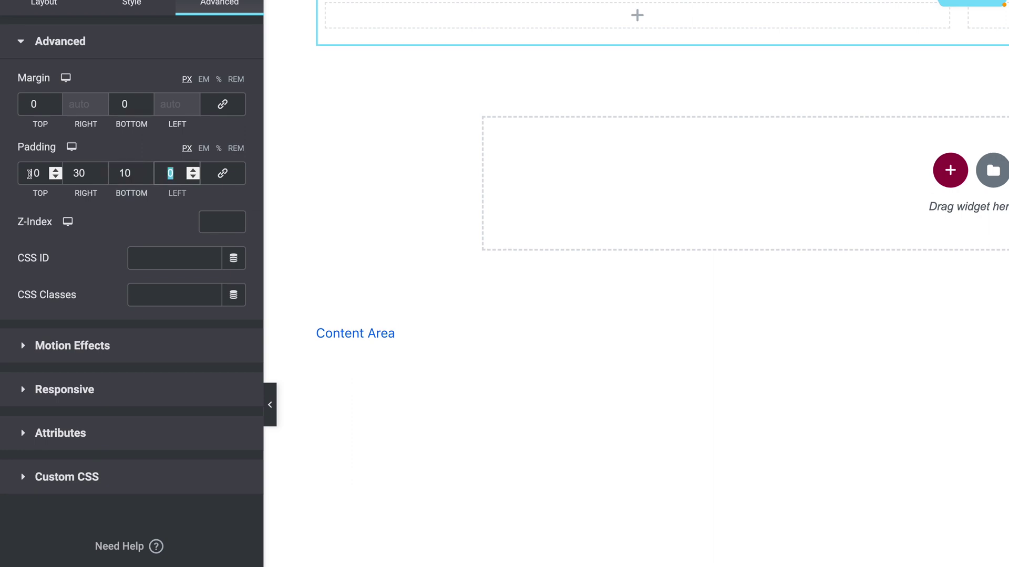
Set the mobile padding to 25/20/15 px
{"action": "left_click", "coordinate": [72, 147]}
{"action": "left_click", "coordinate": [73, 190]}
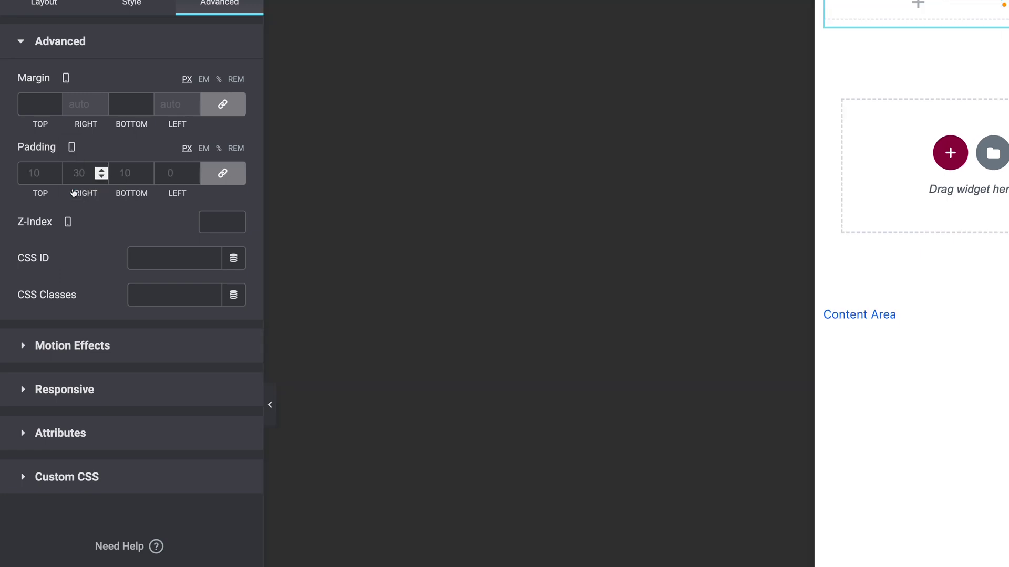
{"action": "left_click", "coordinate": [212, 177]}
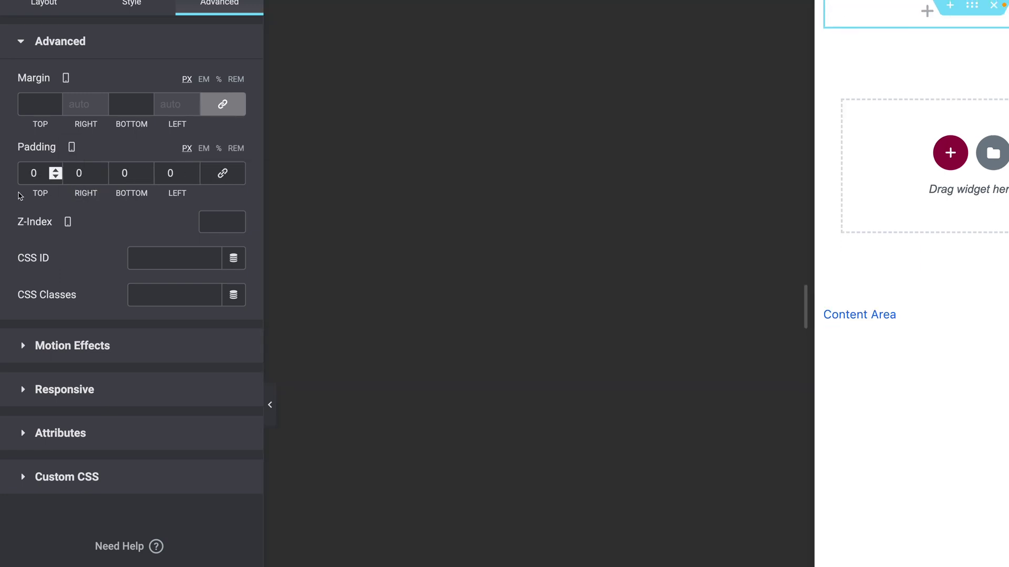
{"action": "double_click", "coordinate": [25, 175]}
{"action": "type", "text": "25"}
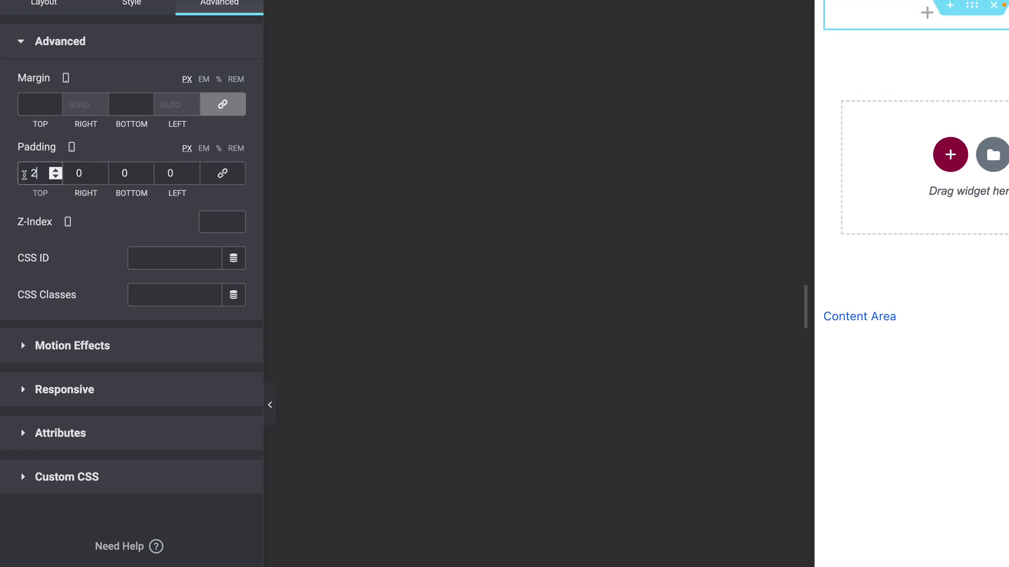
{"action": "key", "text": "Tab"}
{"action": "type", "text": "20"}
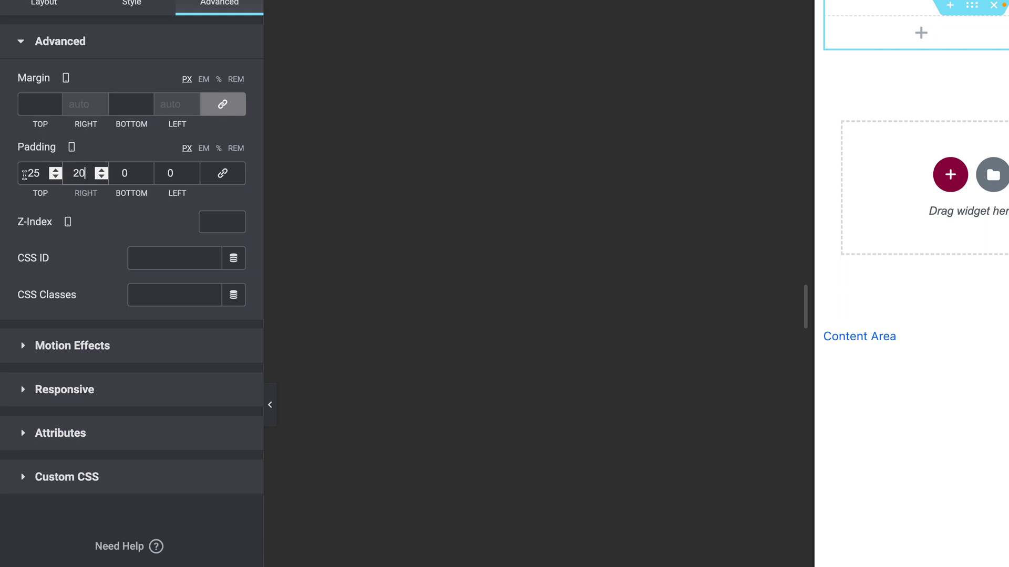
{"action": "key", "text": "Tab"}
{"action": "type", "text": "15"}
{"action": "key", "text": "Tab"}
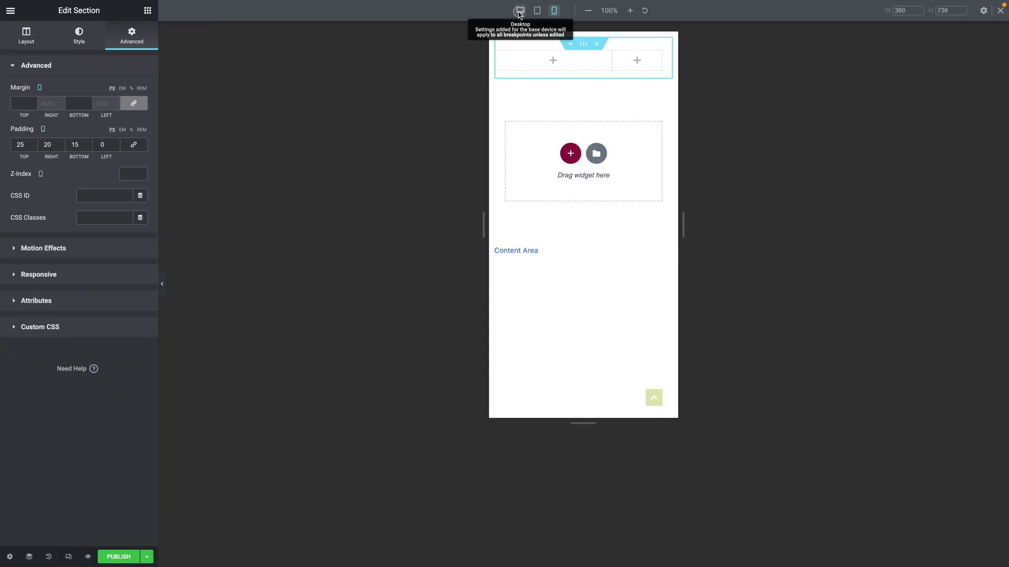
In desktop view, set the left column's Vertical Align to Middle and unlink its padding at 0
{"action": "left_click", "coordinate": [519, 13]}
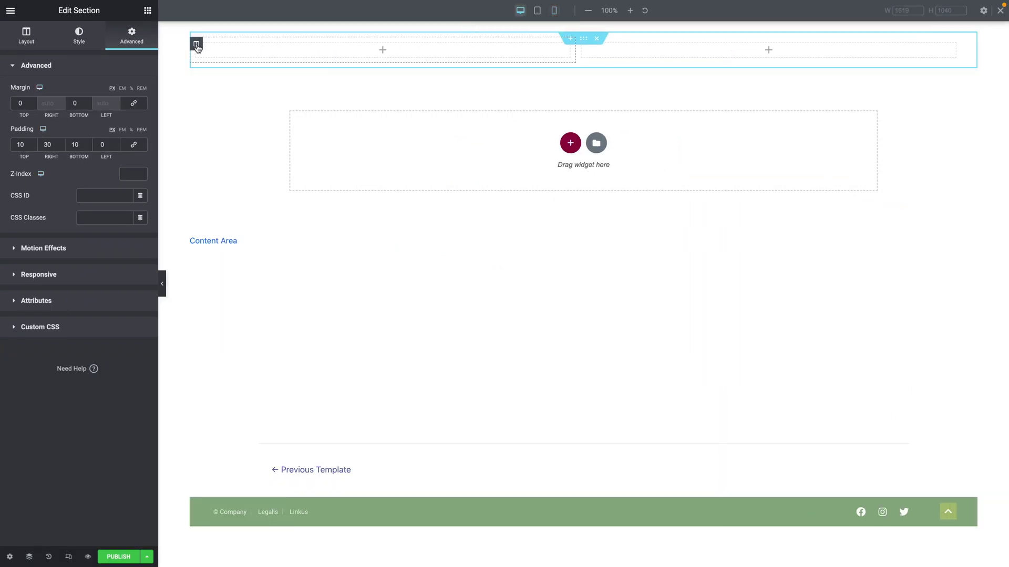
{"action": "left_click", "coordinate": [196, 46]}
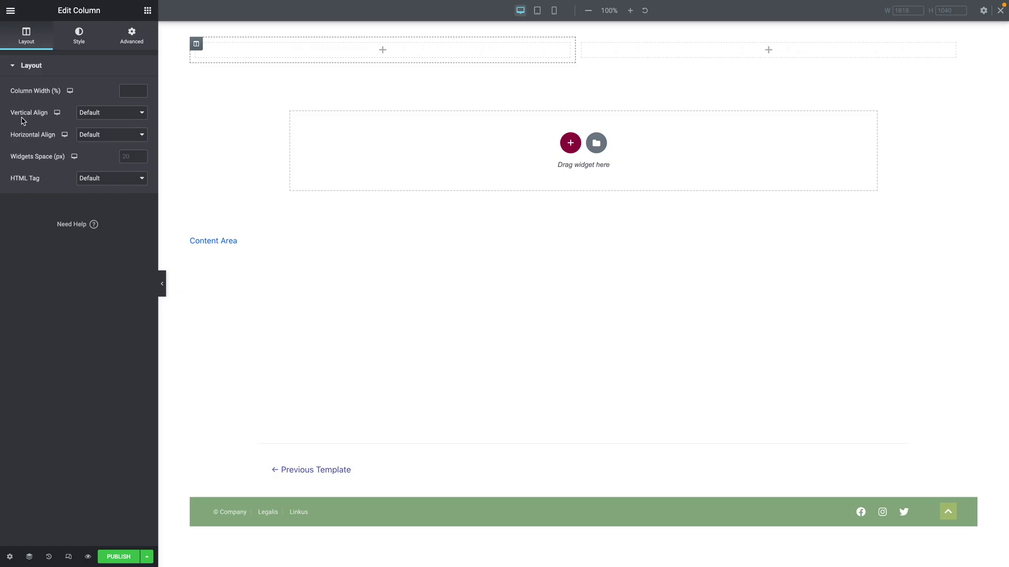
{"action": "left_click", "coordinate": [98, 113]}
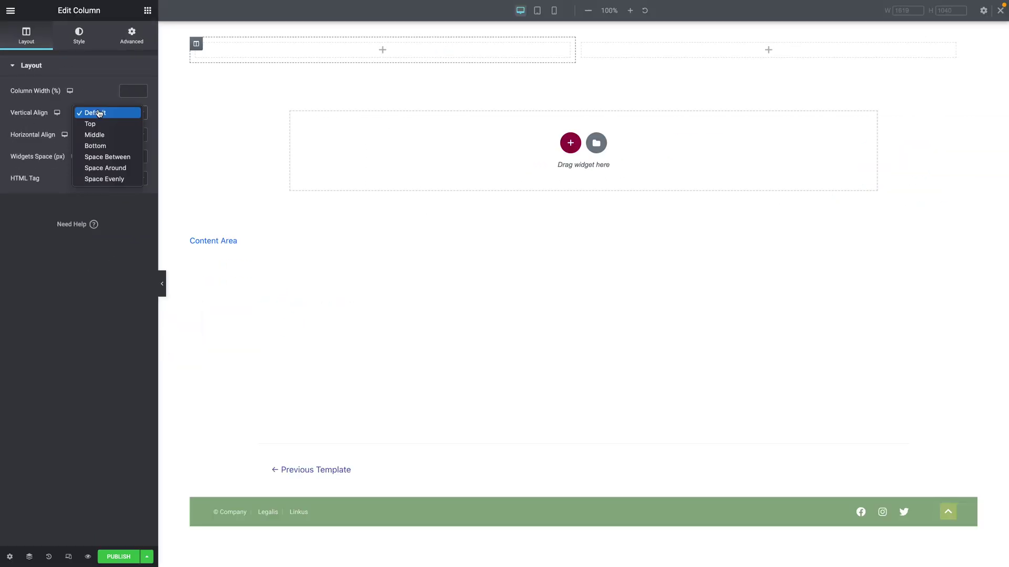
{"action": "left_click", "coordinate": [96, 135]}
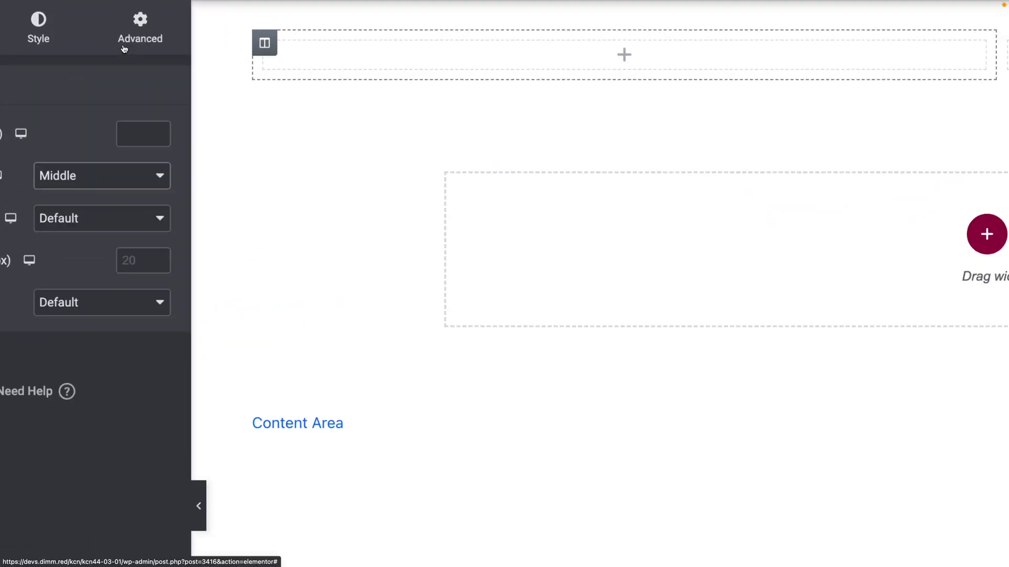
{"action": "left_click", "coordinate": [125, 48]}
{"action": "left_click", "coordinate": [135, 146]}
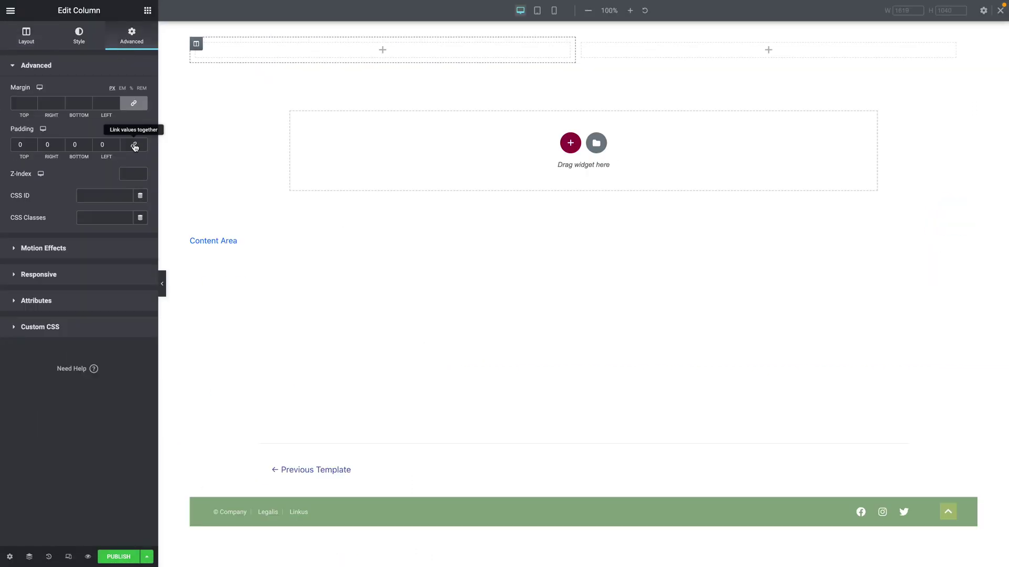
Set the right column's Vertical Align to Middle and unlink its padding at 0
{"action": "mouse_move", "coordinate": [582, 46]}
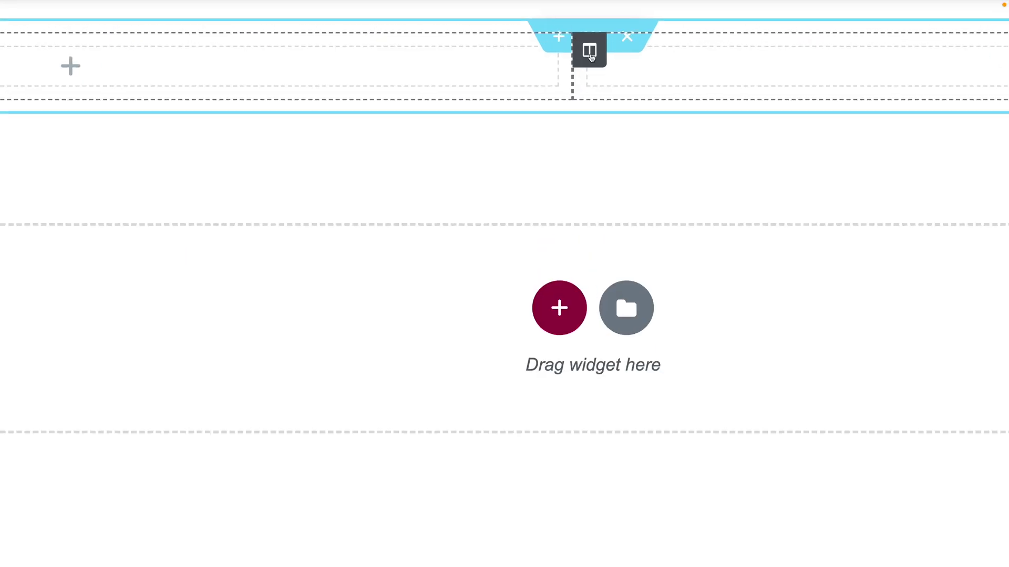
{"action": "left_click", "coordinate": [590, 52]}
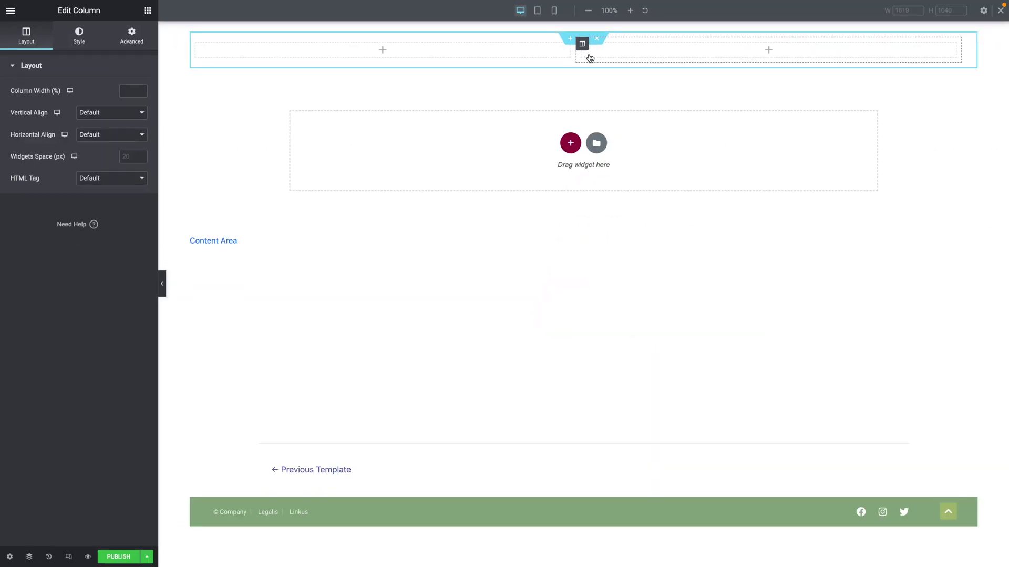
{"action": "left_click", "coordinate": [86, 112]}
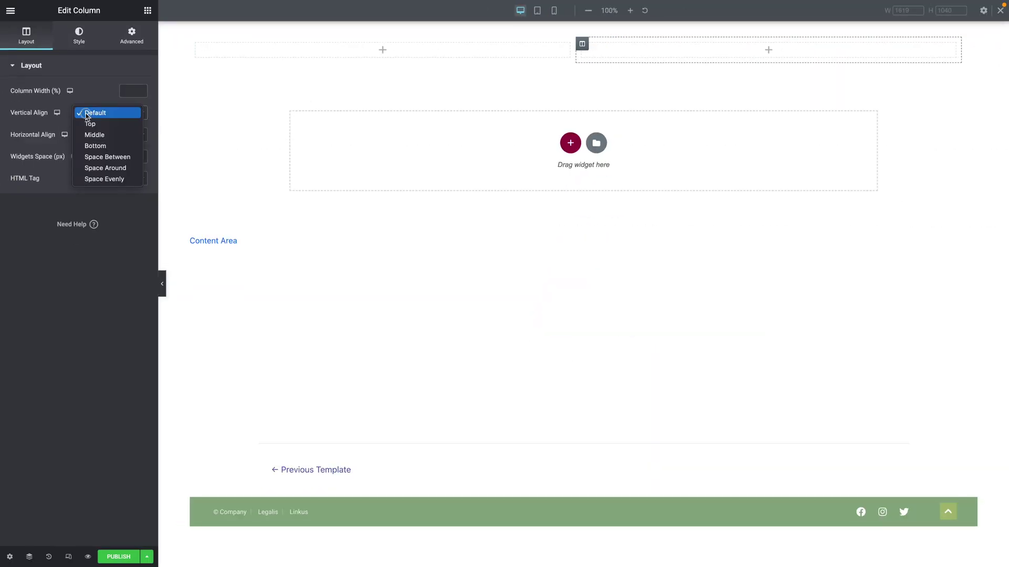
{"action": "left_click", "coordinate": [92, 135]}
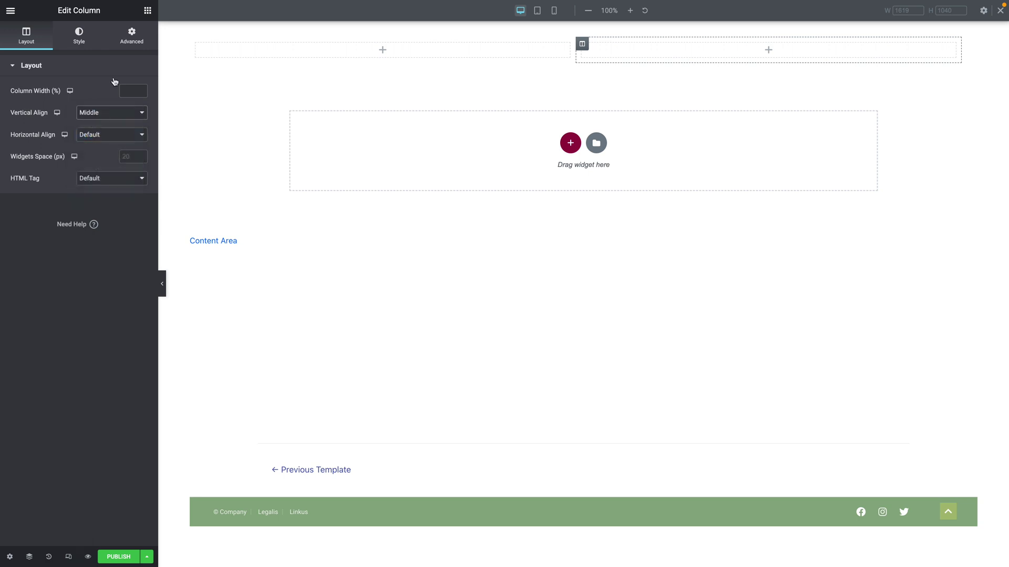
{"action": "left_click", "coordinate": [127, 46]}
{"action": "left_click", "coordinate": [133, 147]}
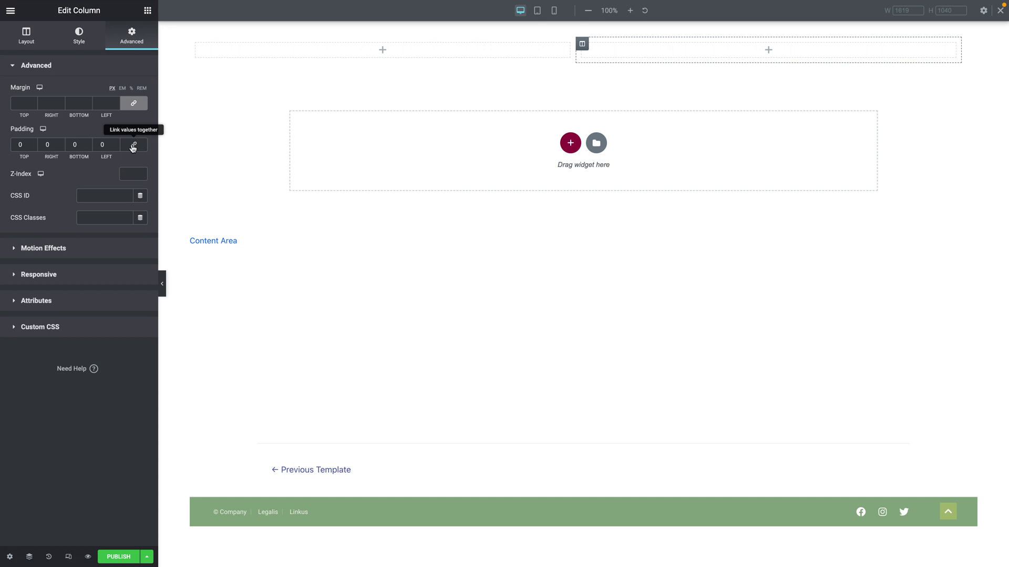
Add an Image widget to the left column showing the AM Architects logo
{"action": "left_click", "coordinate": [148, 11]}
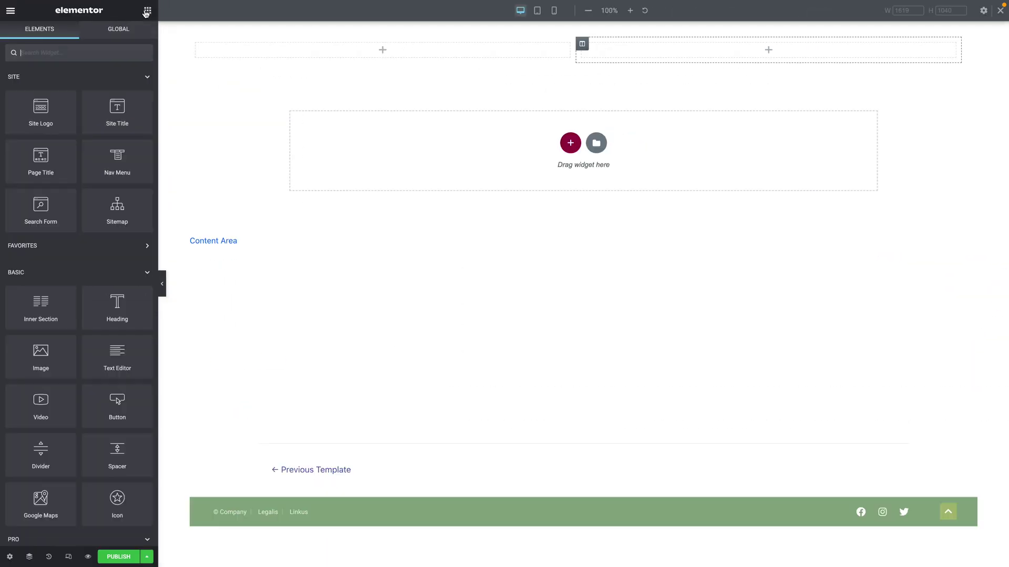
{"action": "left_click_drag", "start_coordinate": [41, 107], "coordinate": [223, 56]}
{"action": "left_click_drag", "start_coordinate": [46, 106], "coordinate": [46, 105]}
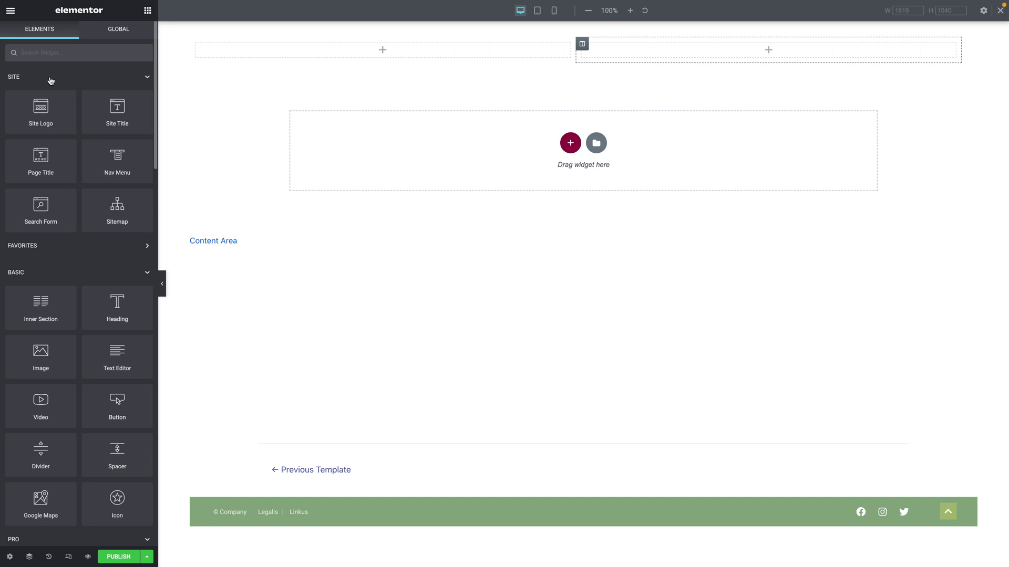
{"action": "left_click_drag", "start_coordinate": [42, 352], "coordinate": [288, 54]}
{"action": "left_click", "coordinate": [75, 110]}
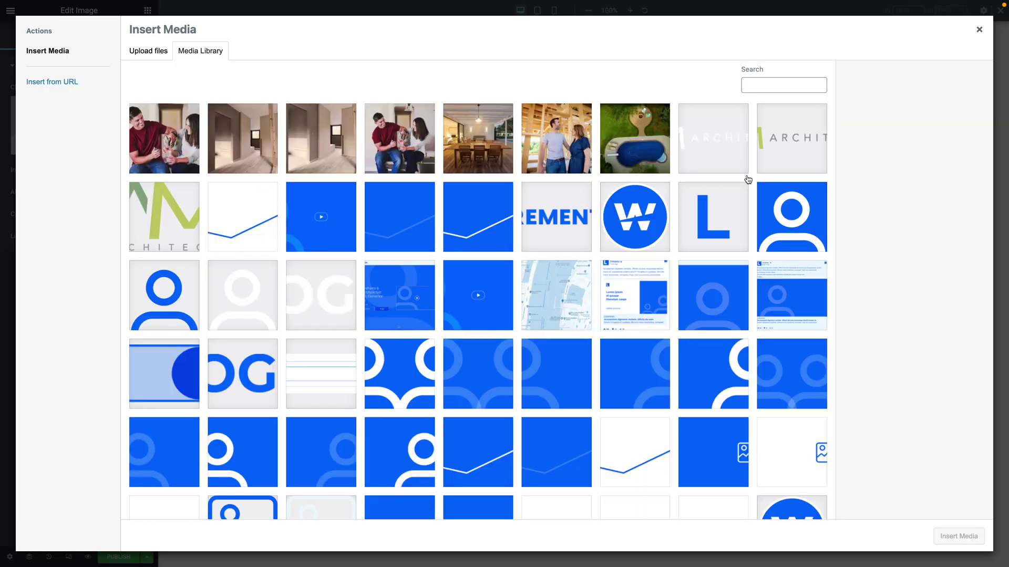
{"action": "double_click", "coordinate": [738, 165]}
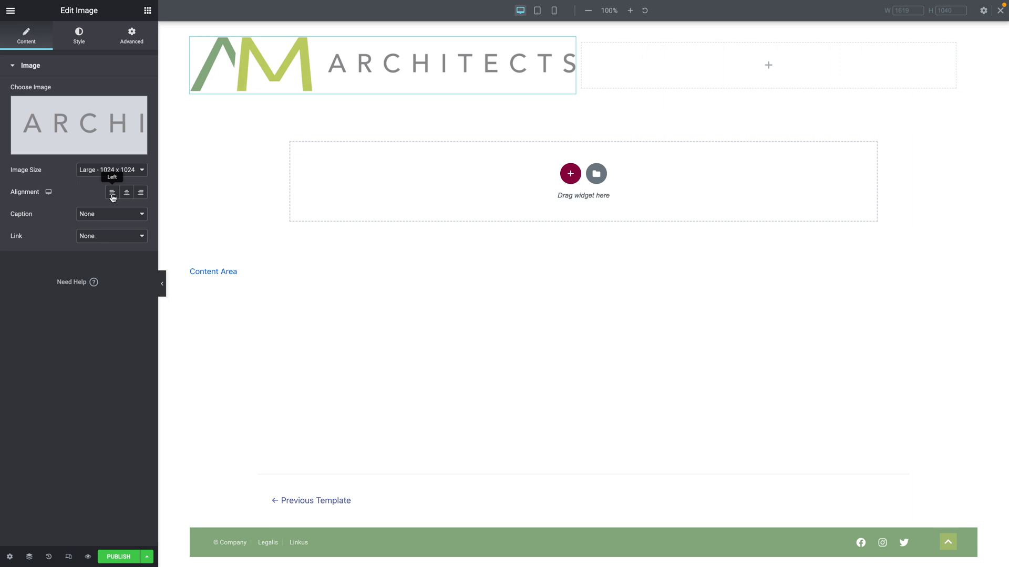
Link the logo to the Site URL dynamic tag and set its width to 120 px
{"action": "left_click", "coordinate": [108, 236]}
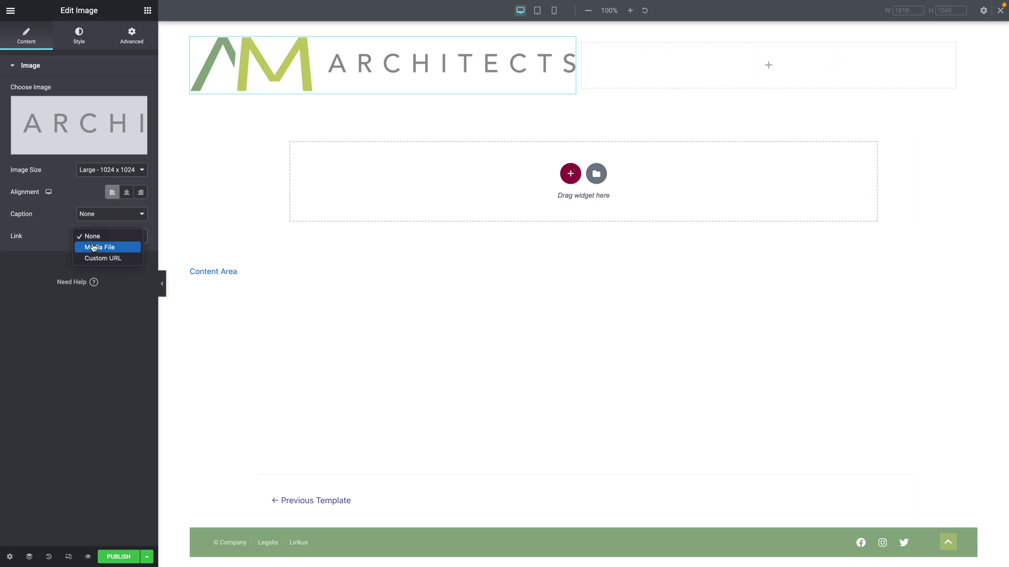
{"action": "left_click", "coordinate": [90, 259]}
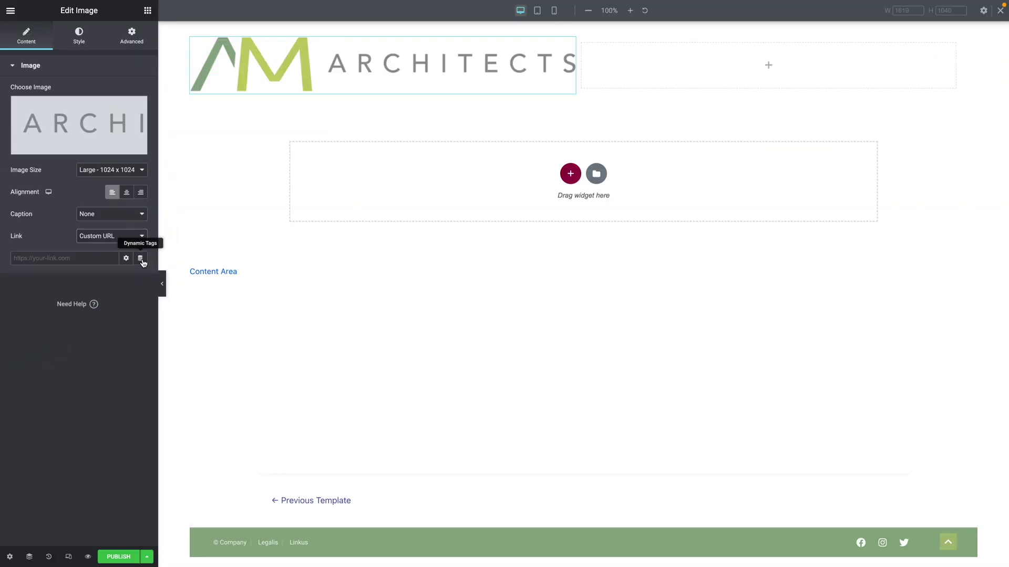
{"action": "left_click", "coordinate": [142, 260]}
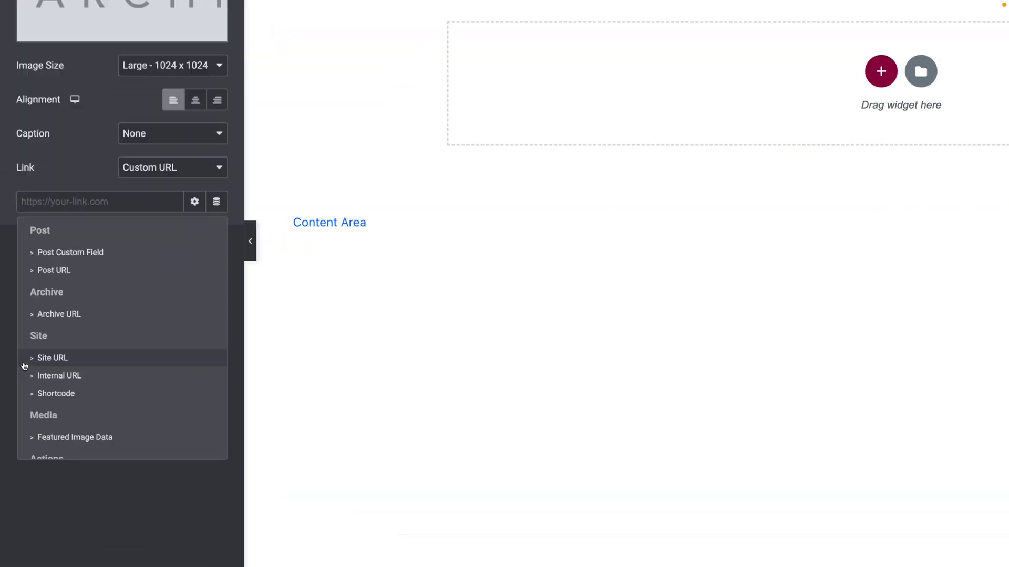
{"action": "left_click", "coordinate": [26, 359]}
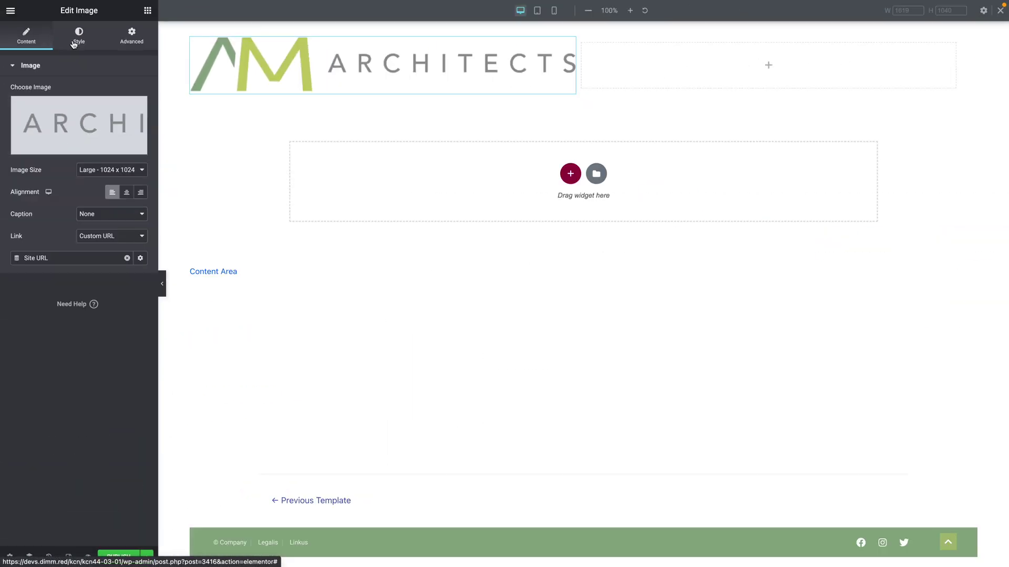
{"action": "left_click", "coordinate": [74, 44]}
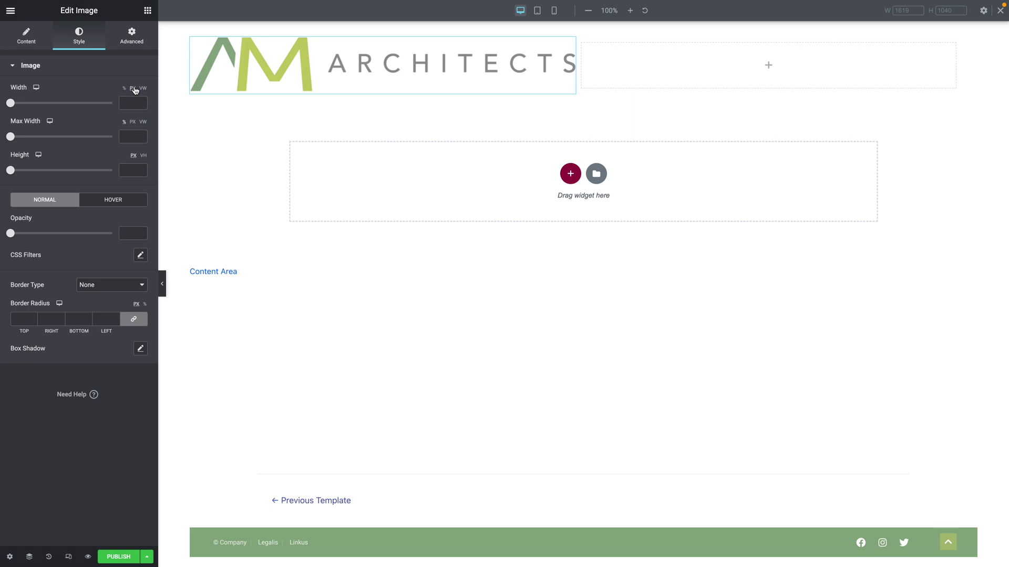
{"action": "left_click", "coordinate": [126, 102]}
{"action": "type", "text": "120"}
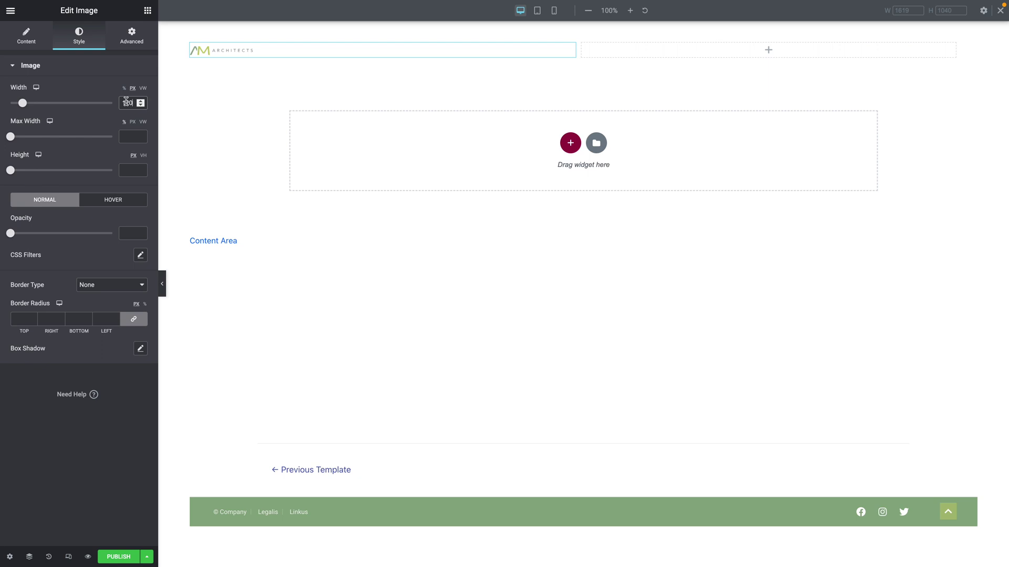
{"action": "left_click", "coordinate": [148, 11]}
Add an Icon widget to the right column using the Grip lines icon found by searching 'grip'
{"action": "scroll", "coordinate": [79, 223], "scroll_direction": "down", "scroll_amount": 3}
{"action": "scroll", "coordinate": [79, 222], "scroll_direction": "up", "scroll_amount": 2}
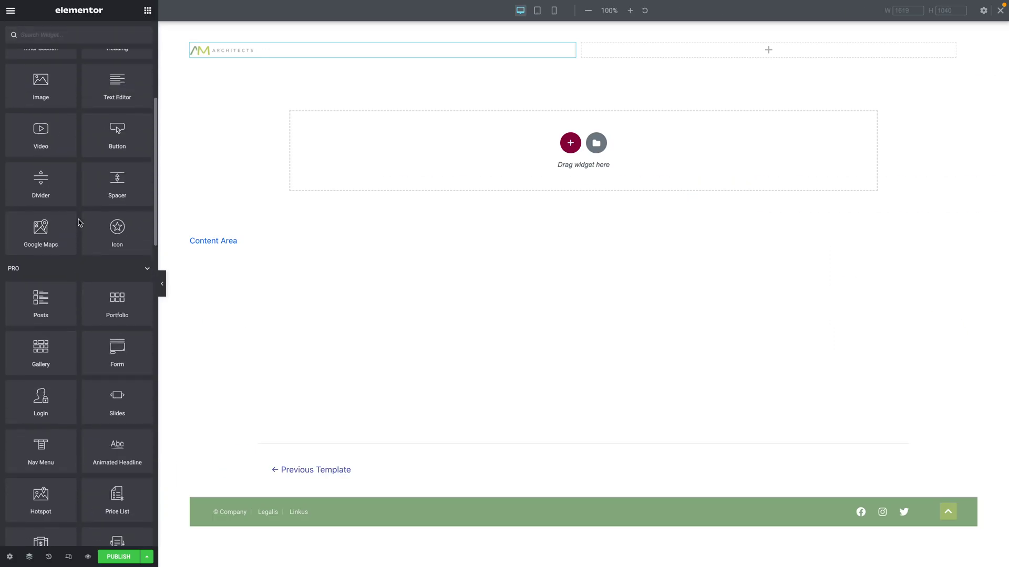
{"action": "left_click_drag", "start_coordinate": [117, 270], "coordinate": [646, 47]}
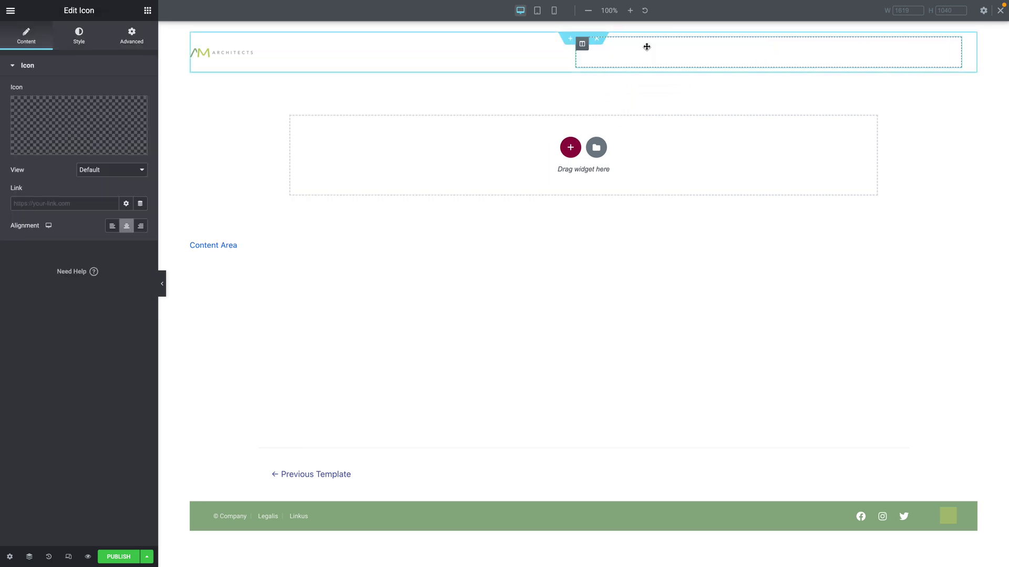
{"action": "left_click", "coordinate": [79, 132]}
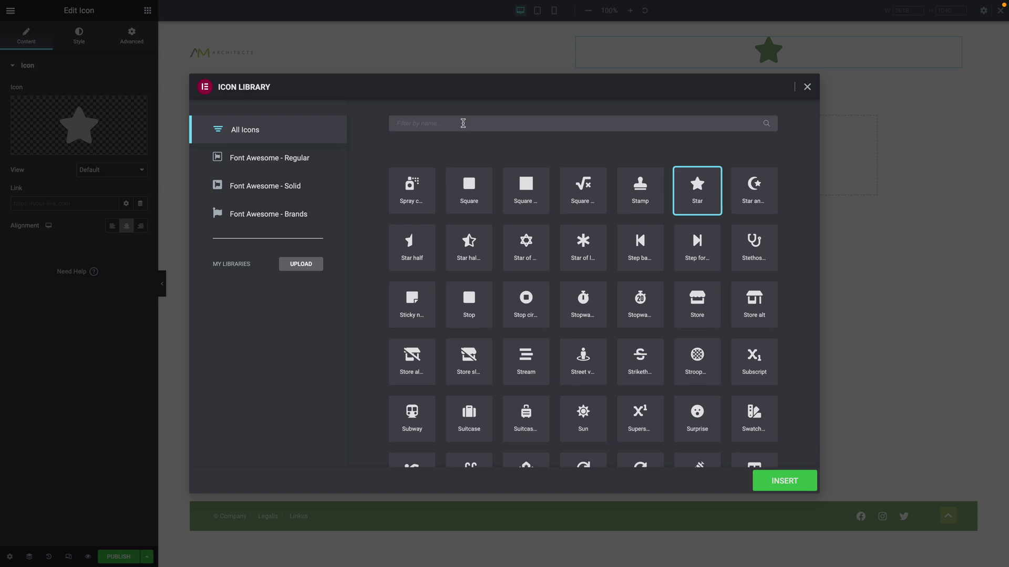
{"action": "type", "text": "grip"}
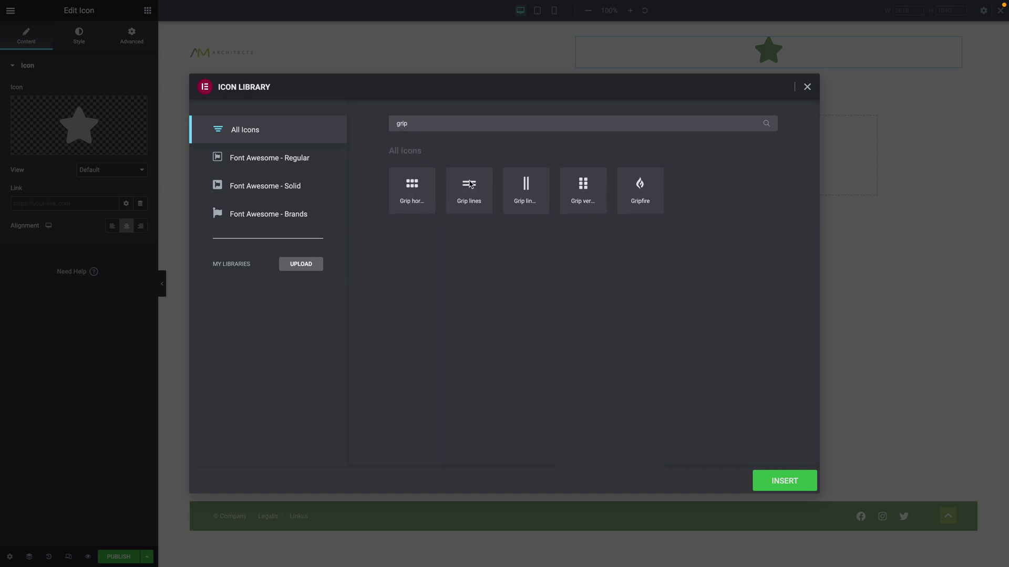
{"action": "left_click", "coordinate": [469, 189]}
{"action": "left_click", "coordinate": [788, 480]}
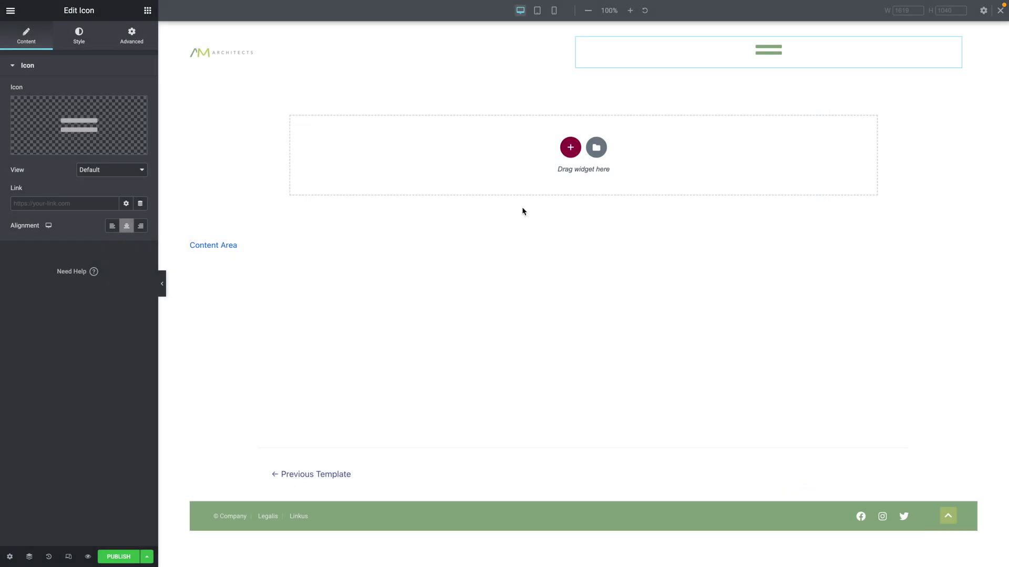
{"action": "left_click", "coordinate": [140, 205]}
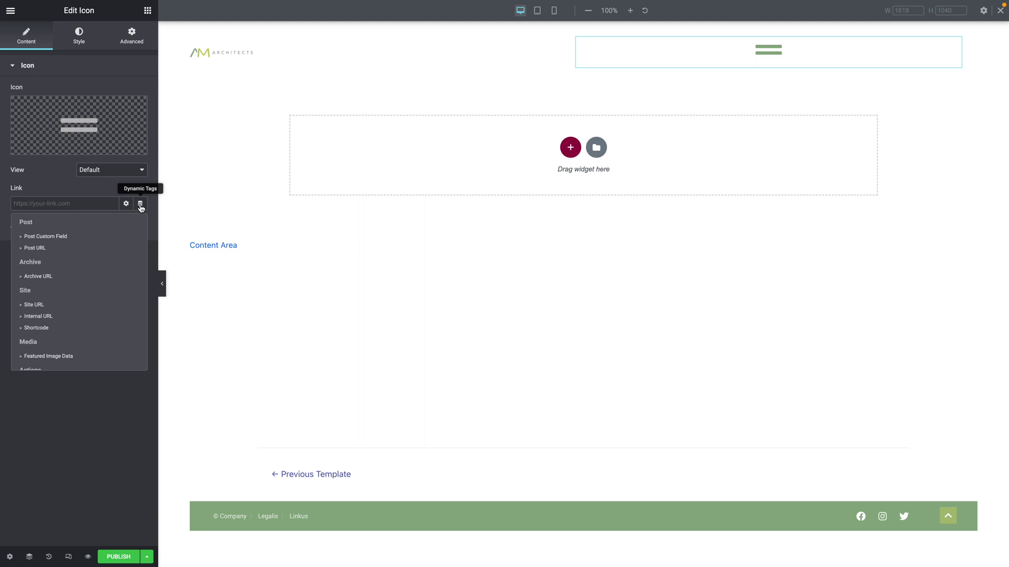
Link the hamburger icon to open the split screen popup
{"action": "scroll", "coordinate": [65, 295], "scroll_direction": "down", "scroll_amount": 3}
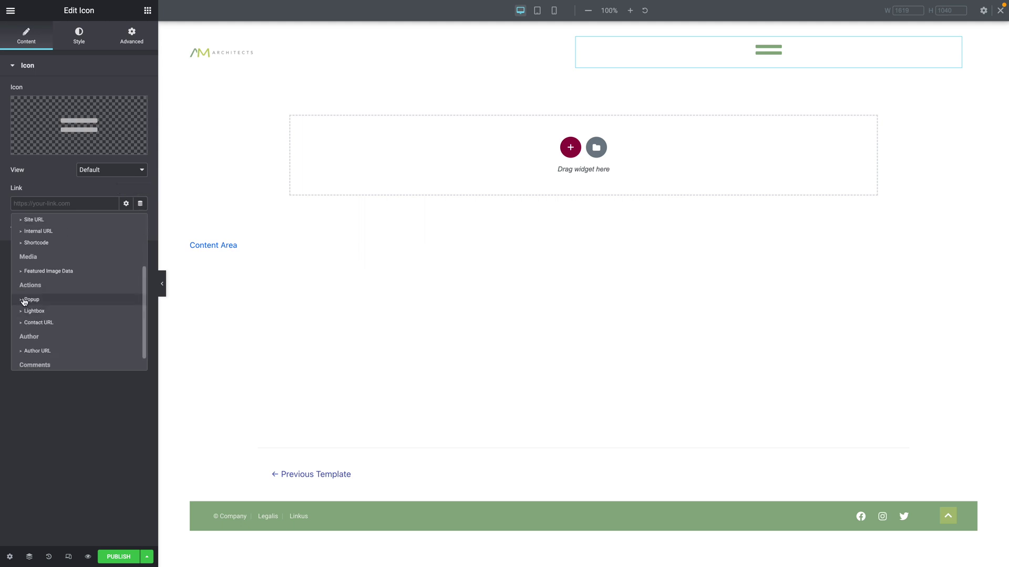
{"action": "left_click", "coordinate": [24, 301]}
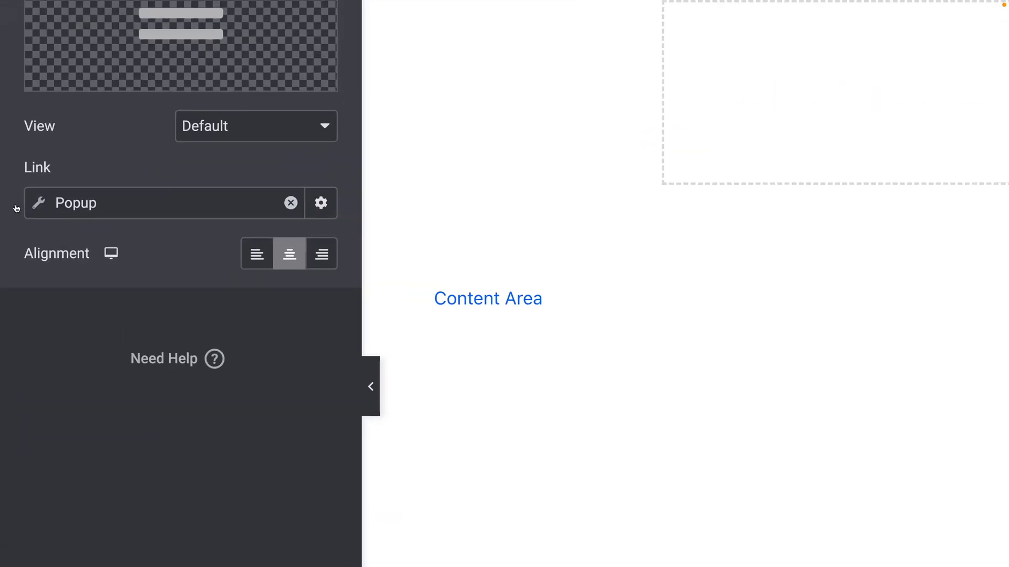
{"action": "left_click", "coordinate": [30, 203]}
{"action": "left_click", "coordinate": [57, 352]}
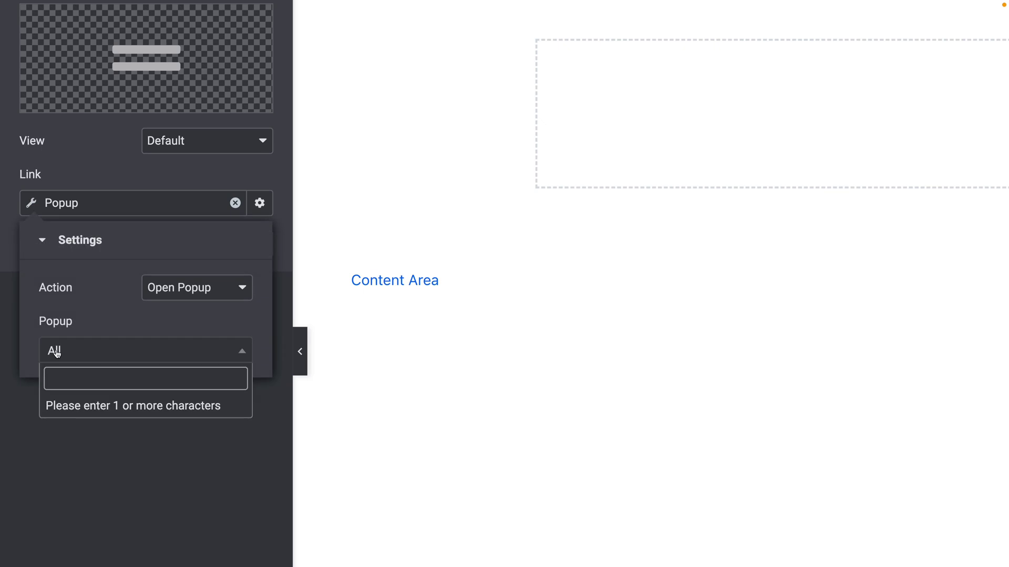
{"action": "type", "text": "split"}
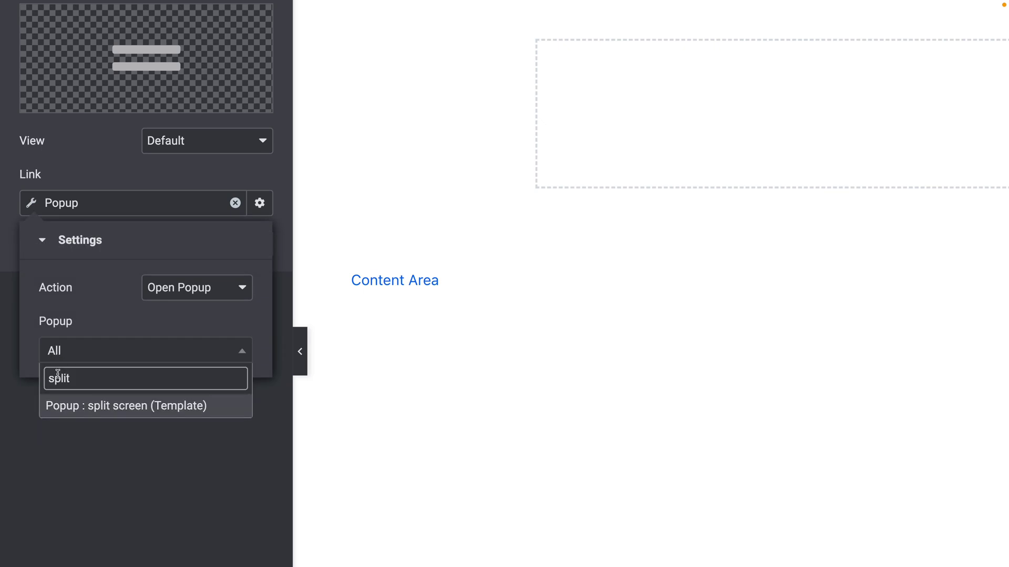
{"action": "left_click", "coordinate": [93, 406]}
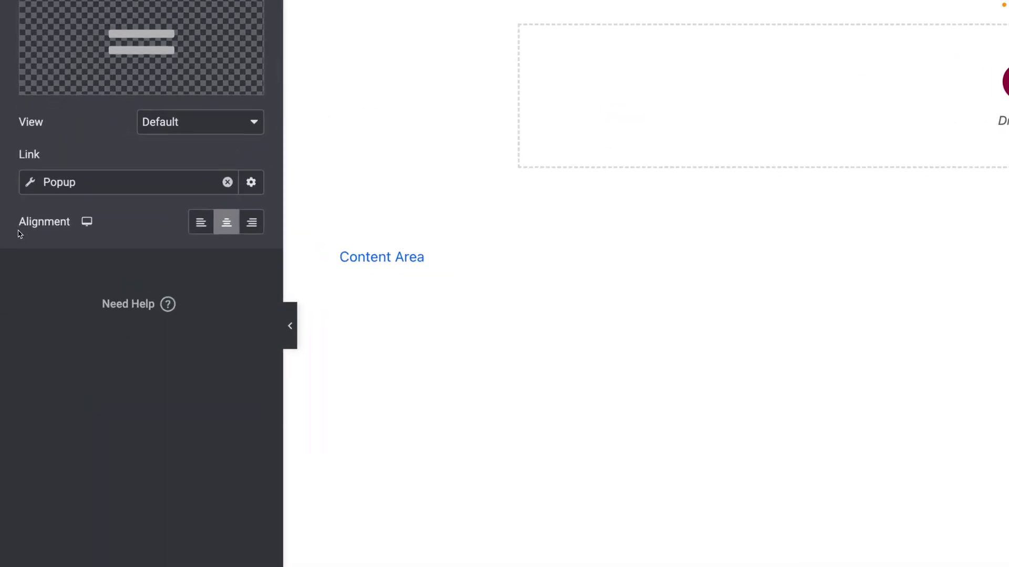
Align the icon right, colour it with the light green global colour and set size 30
{"action": "left_click", "coordinate": [142, 227]}
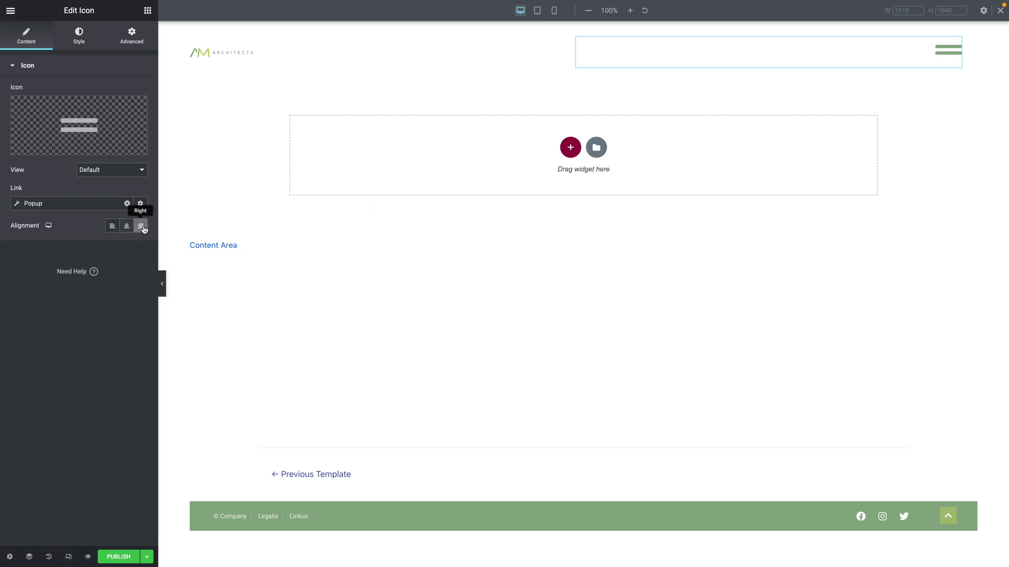
{"action": "left_click", "coordinate": [73, 42]}
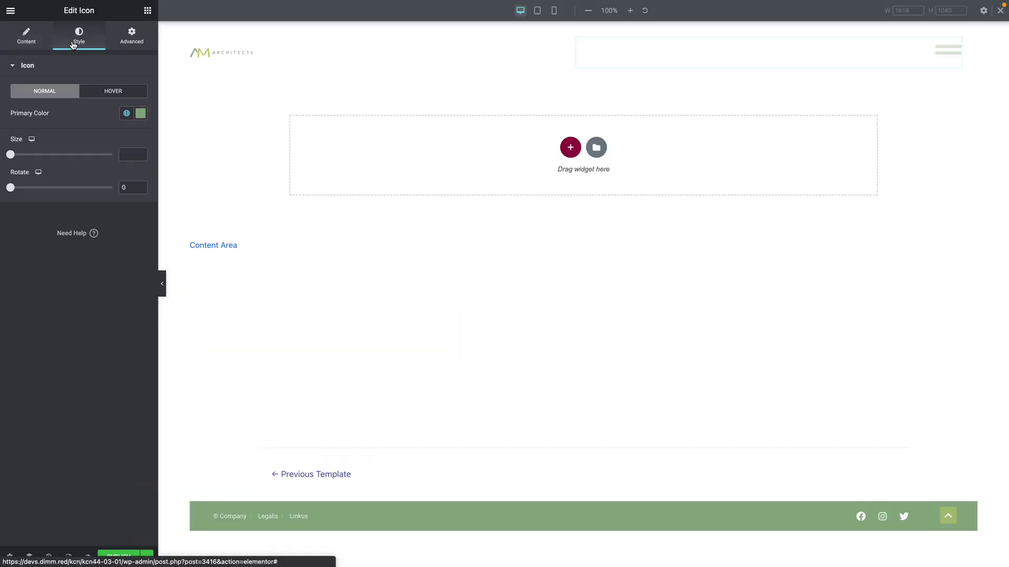
{"action": "left_click", "coordinate": [127, 116]}
{"action": "left_click", "coordinate": [49, 234]}
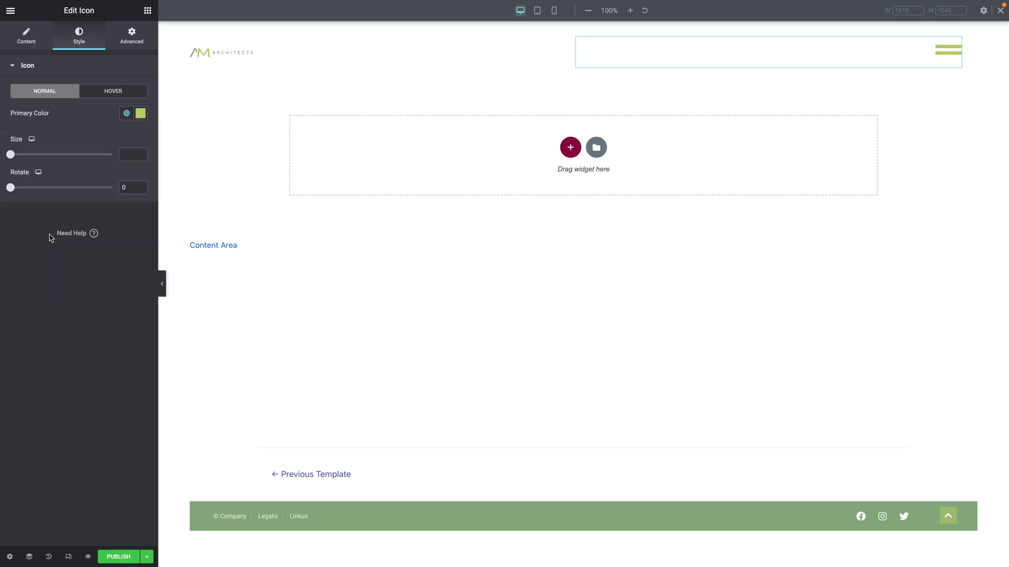
{"action": "left_click", "coordinate": [124, 154]}
{"action": "type", "text": "10"}
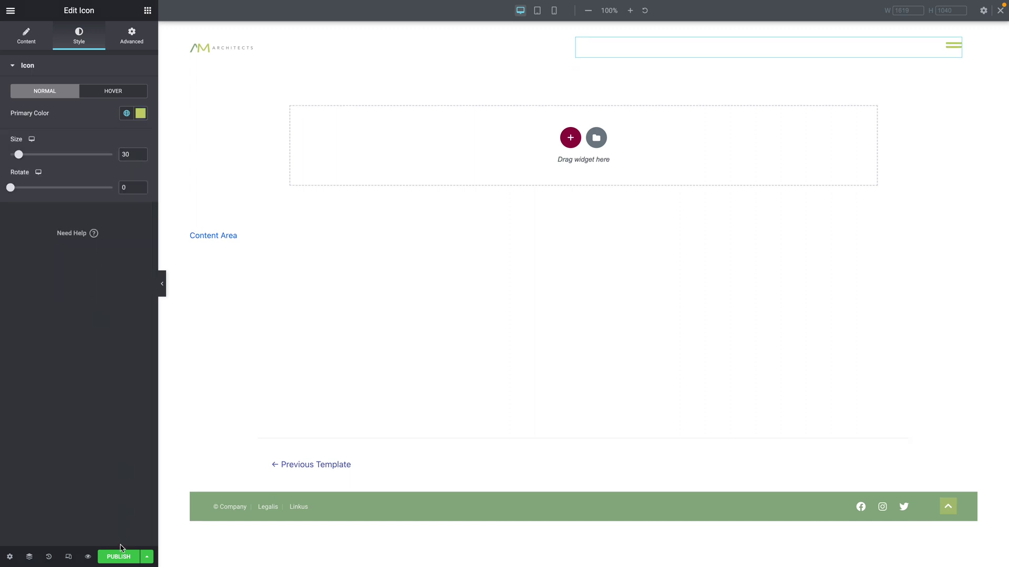
Publish the header with an Include Entire Site display condition
{"action": "left_click", "coordinate": [118, 558]}
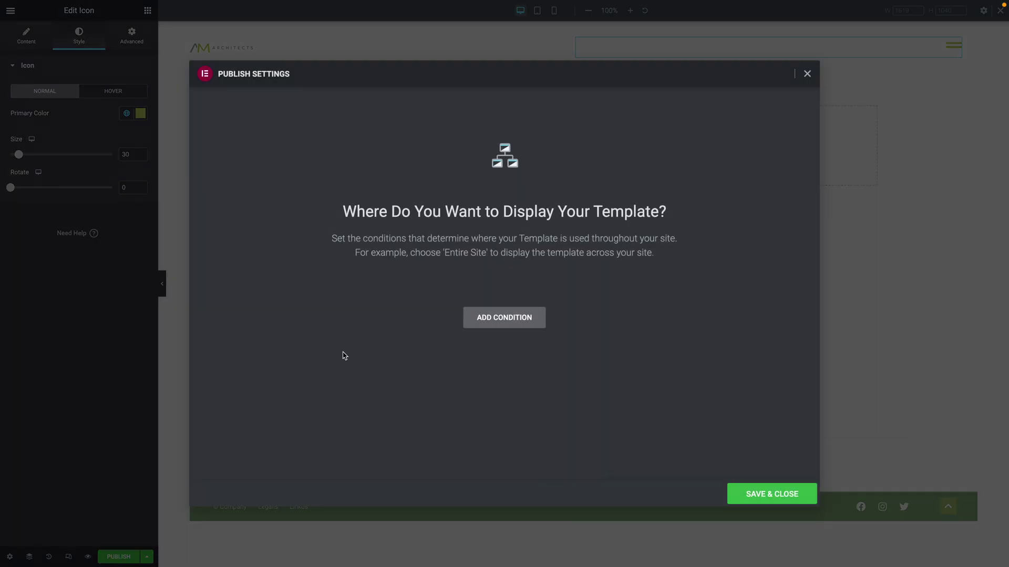
{"action": "left_click", "coordinate": [504, 318]}
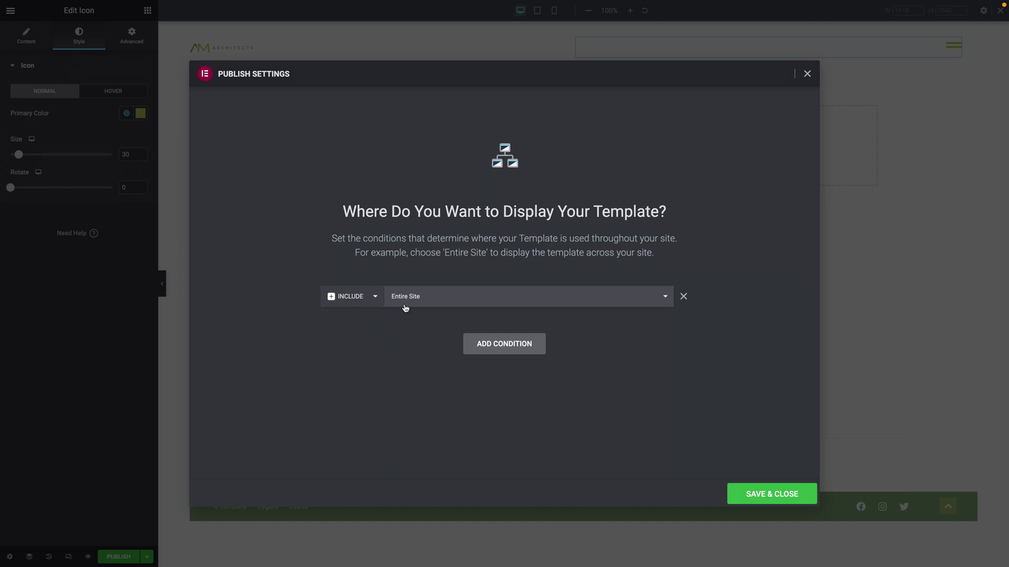
{"action": "left_click", "coordinate": [760, 498]}
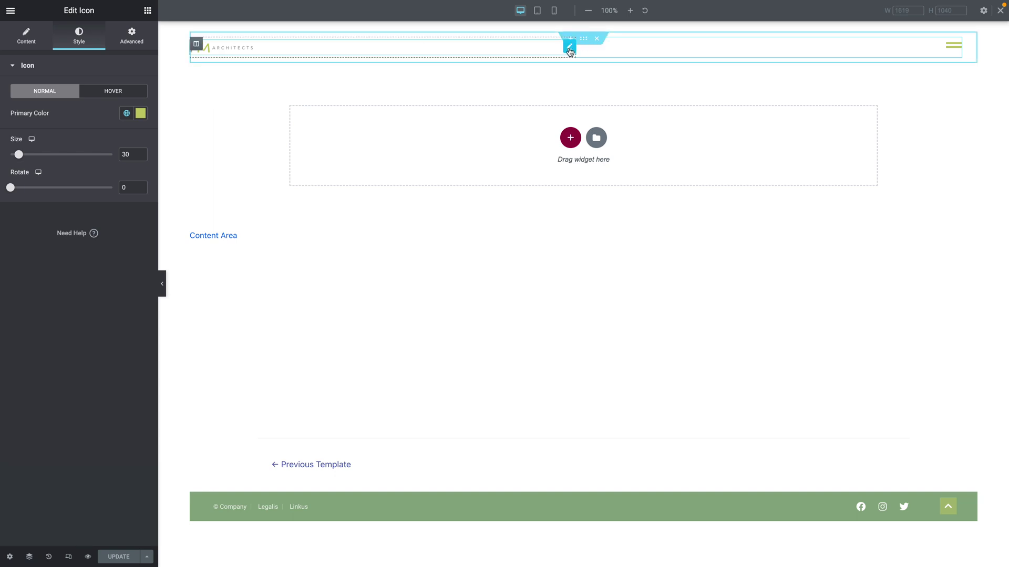
Set the AM Architects logo width to 250 px and update the header
{"action": "left_click", "coordinate": [569, 49]}
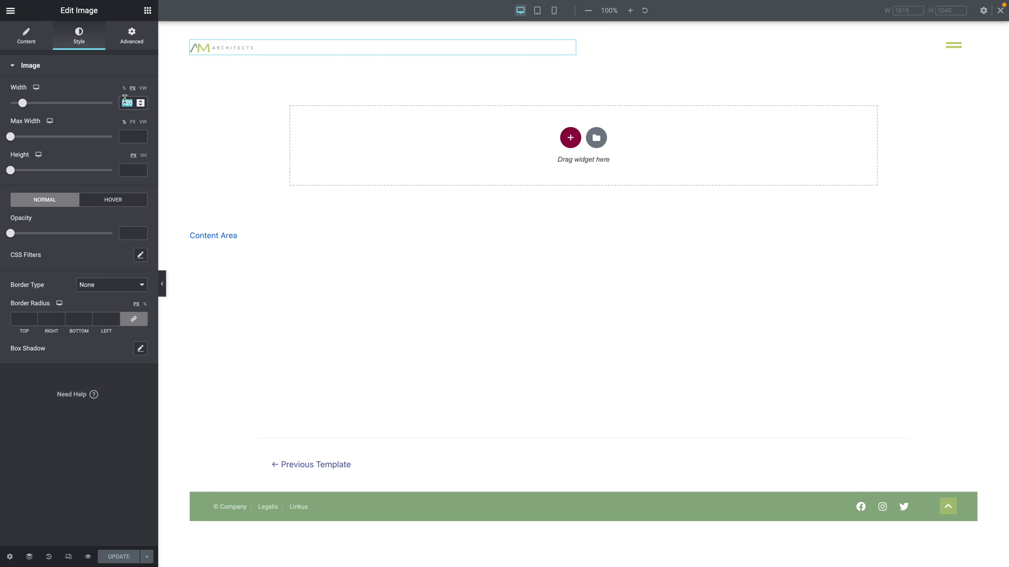
{"action": "type", "text": "250"}
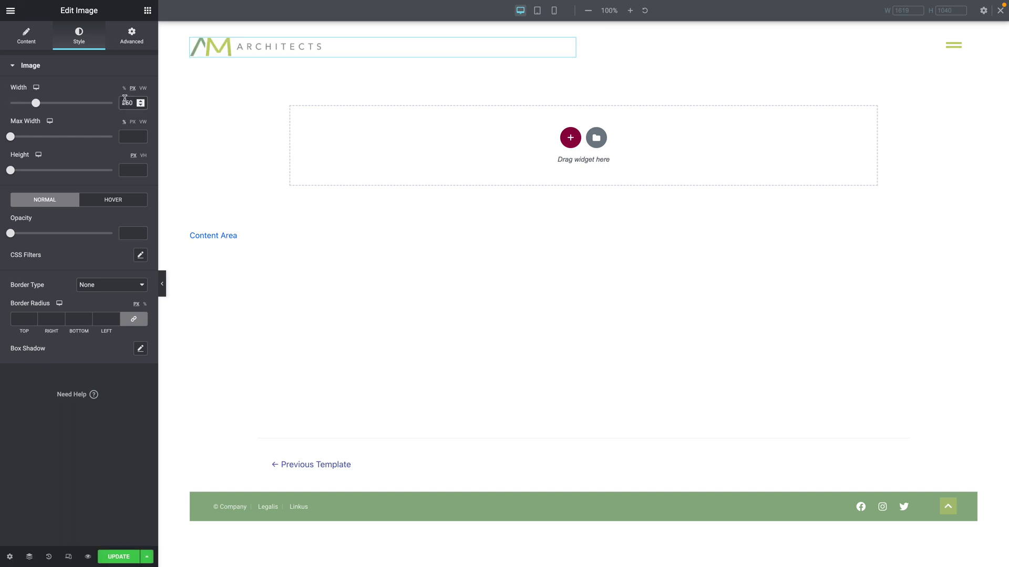
{"action": "left_click", "coordinate": [119, 557]}
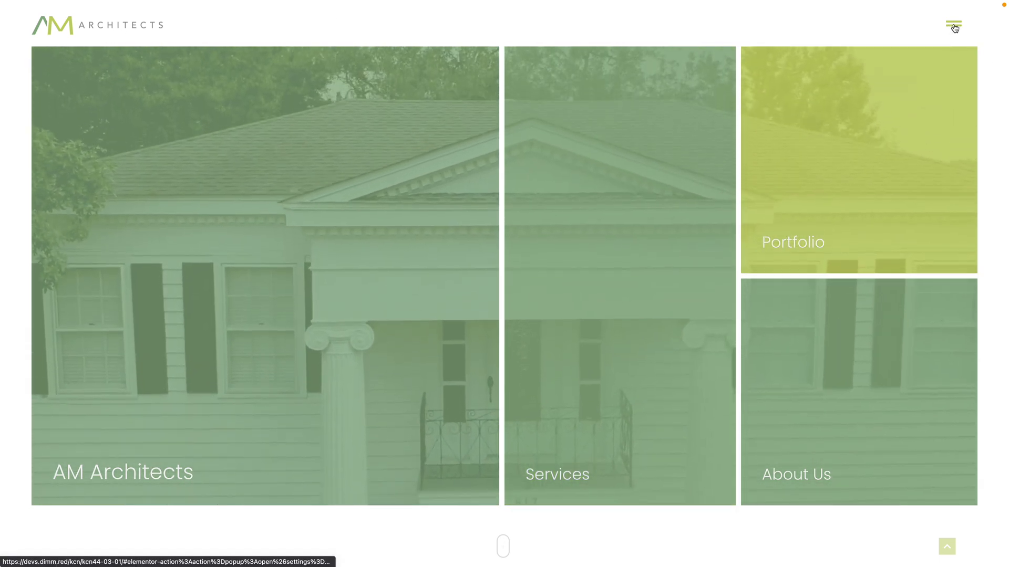
On the live site, open, close and reopen the MENU popup via the hamburger icon
{"action": "left_click", "coordinate": [954, 26]}
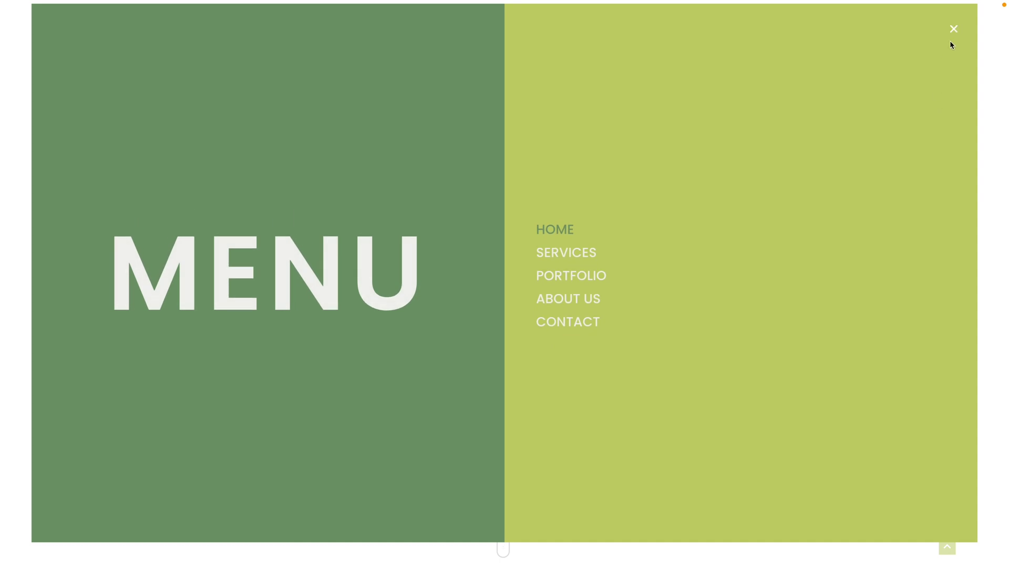
{"action": "left_click", "coordinate": [954, 30]}
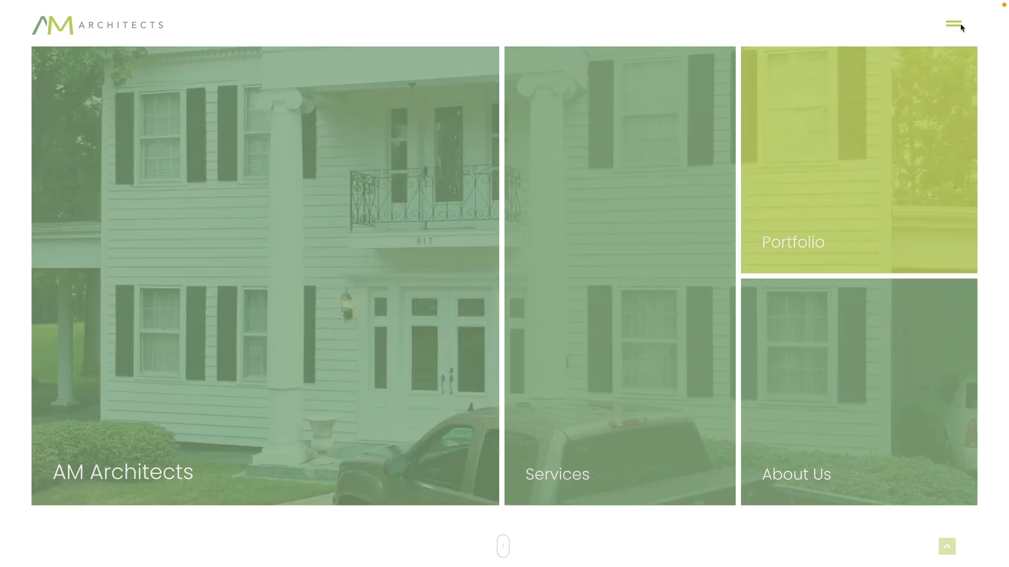
{"action": "left_click", "coordinate": [956, 24]}
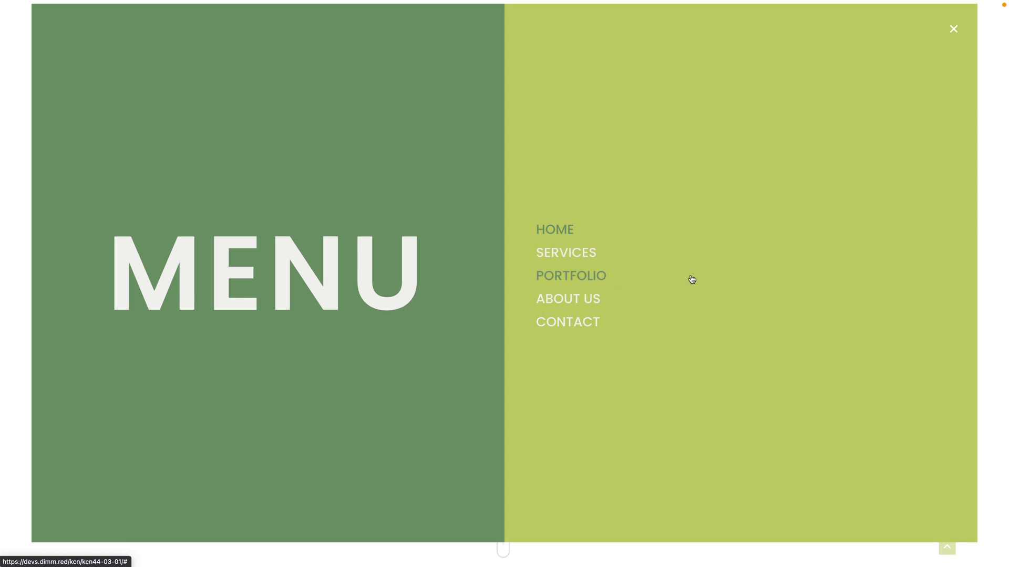
{"action": "key", "text": "ctrl+Left"}
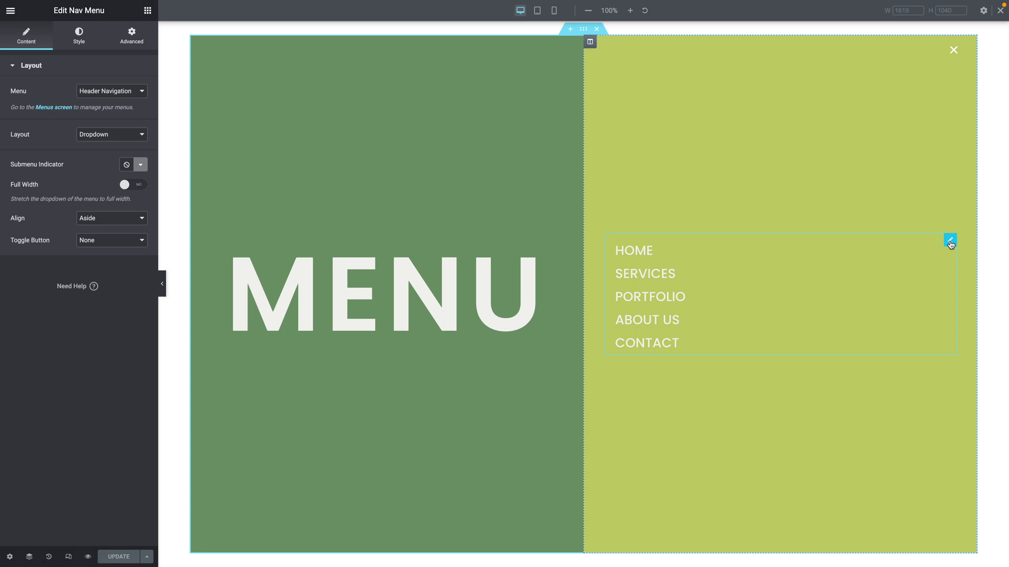
Set the Nav Menu alignment to Center and check the centred links in the live popup
{"action": "left_click", "coordinate": [80, 218]}
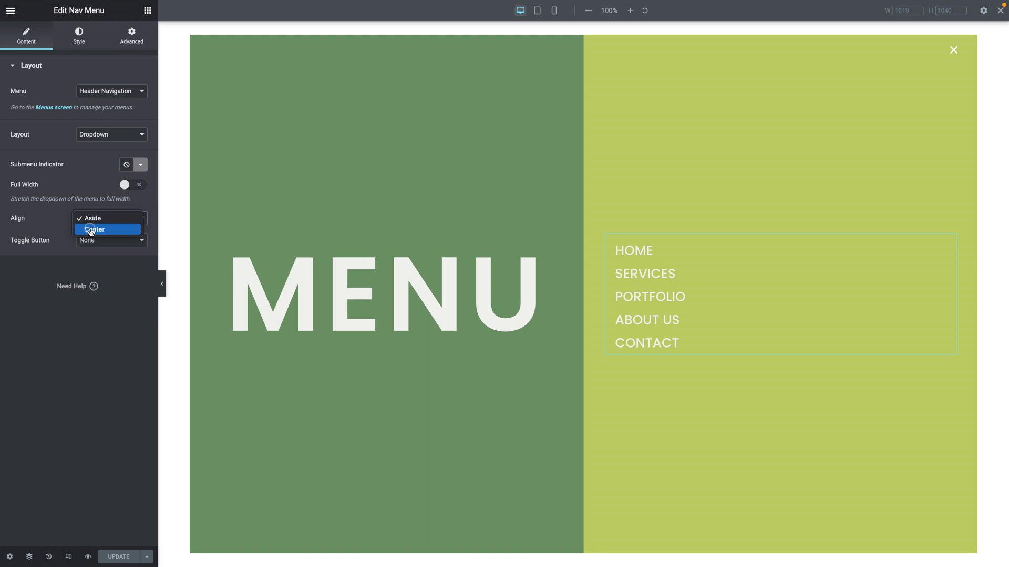
{"action": "left_click", "coordinate": [90, 229]}
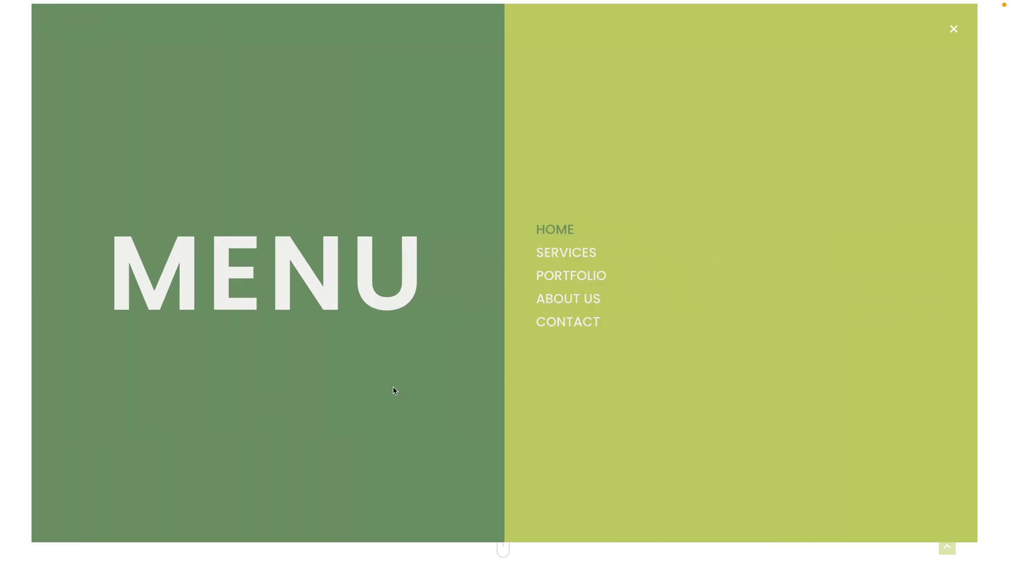
{"action": "key", "text": "Escape"}
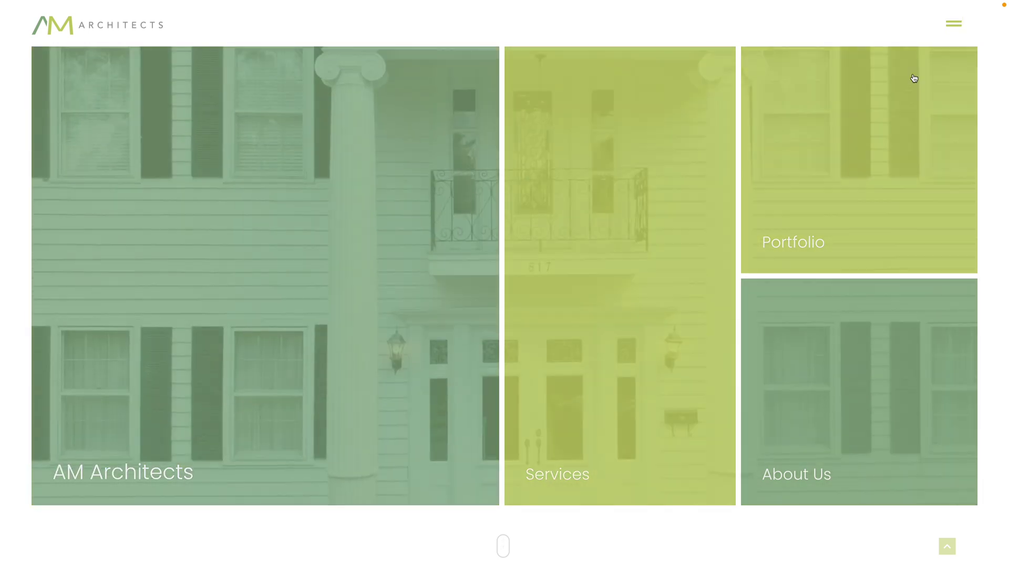
{"action": "left_click", "coordinate": [954, 24]}
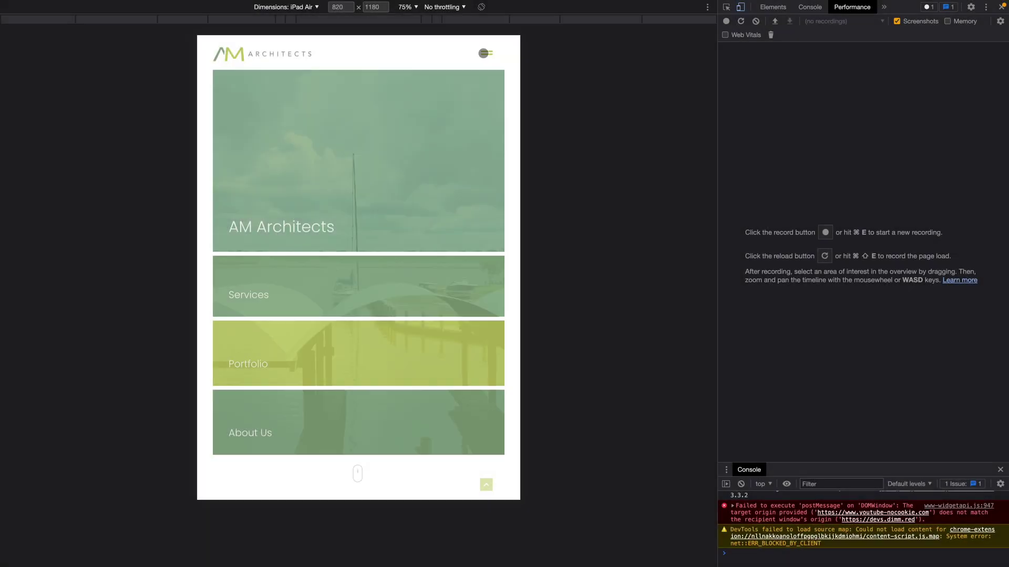
{"action": "left_click", "coordinate": [488, 53]}
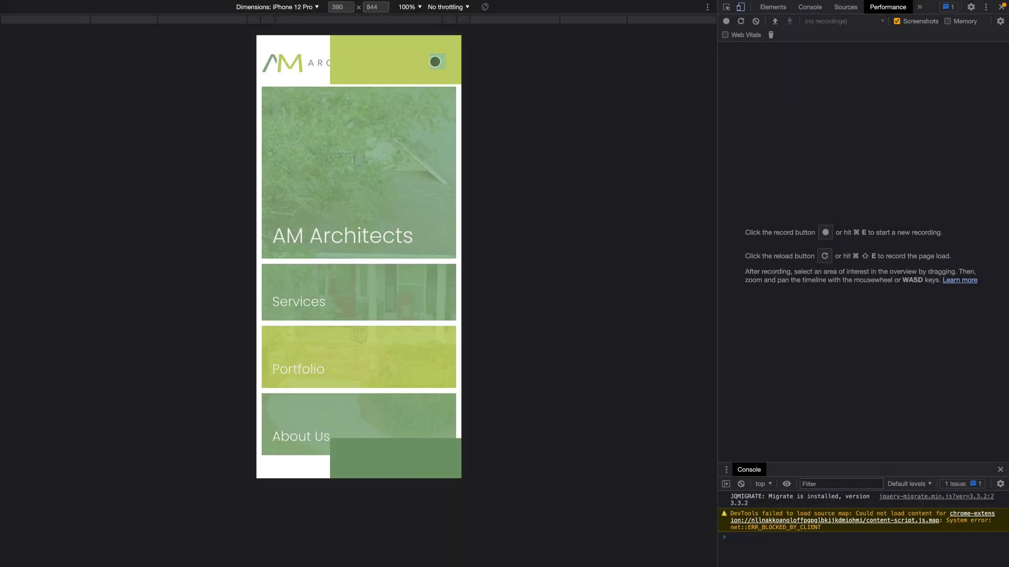
In Mobile view, set the popup section's Layout minimum height to 95 vh
{"action": "left_click", "coordinate": [435, 62]}
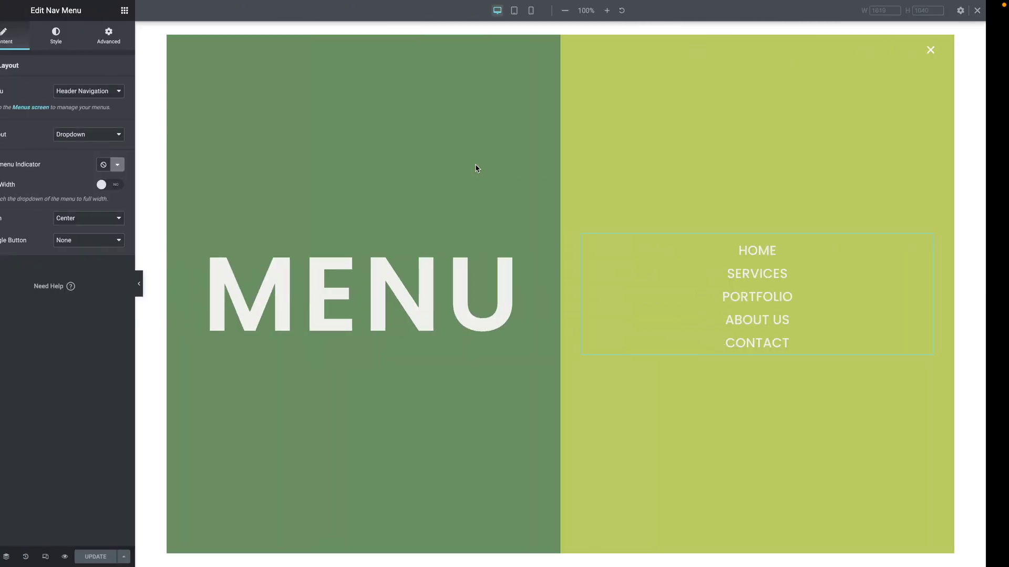
{"action": "left_click", "coordinate": [554, 11]}
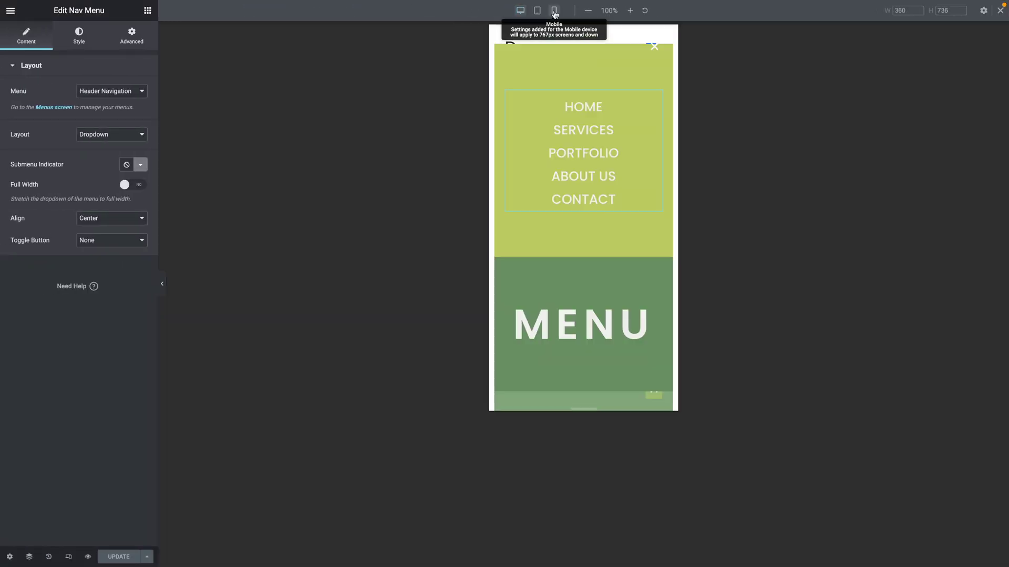
{"action": "left_click", "coordinate": [583, 47]}
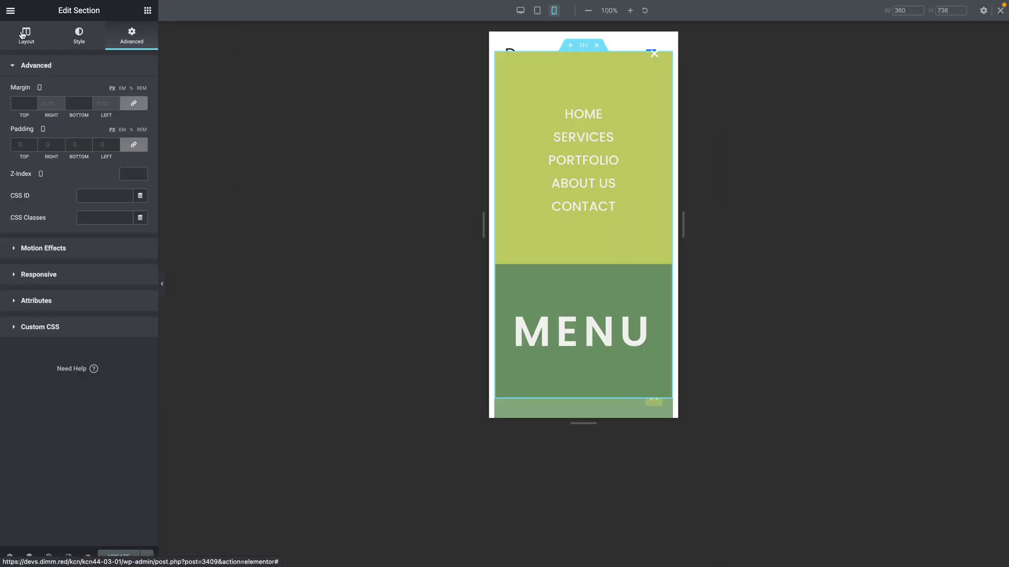
{"action": "left_click", "coordinate": [22, 35]}
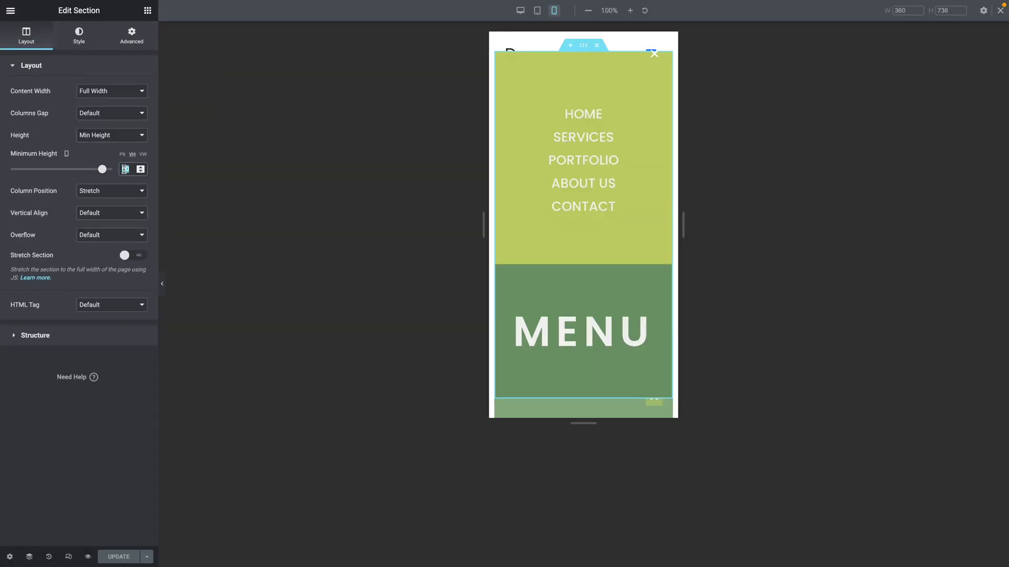
{"action": "type", "text": "95"}
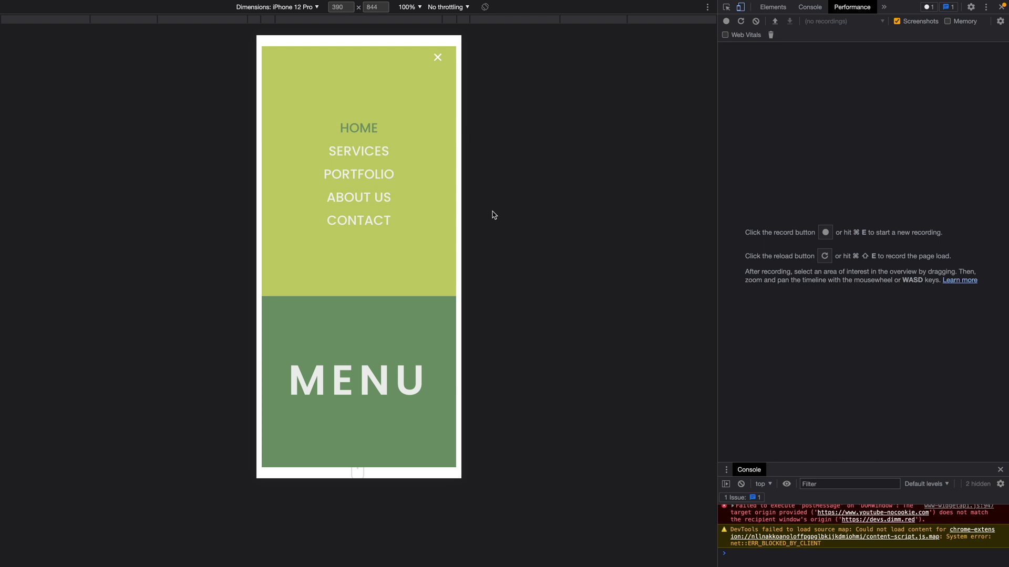
Close and reopen the MENU popup on the iPhone 12 Pro view, then switch to iPad Air emulation
{"action": "left_click", "coordinate": [438, 54]}
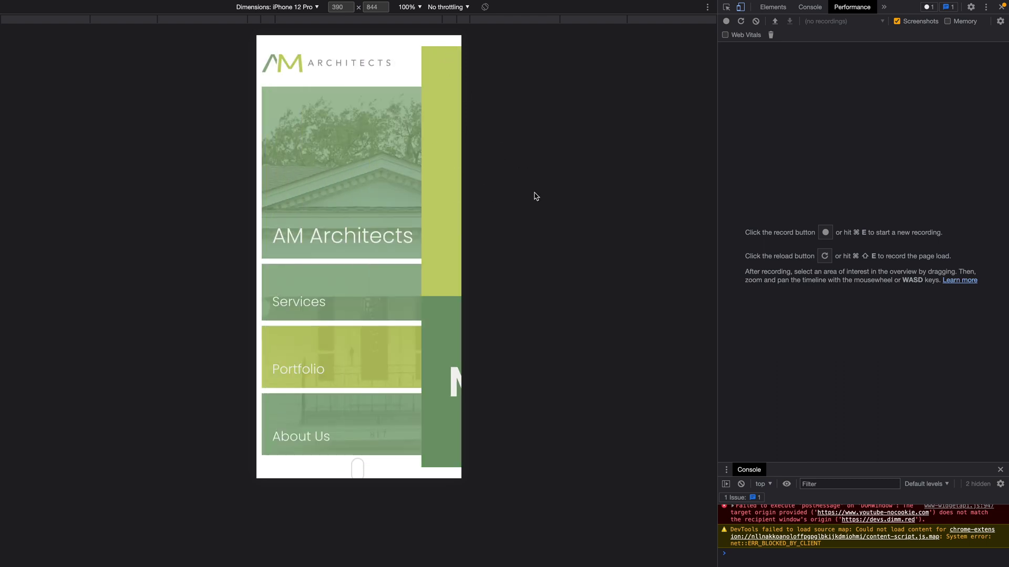
{"action": "left_click", "coordinate": [439, 60]}
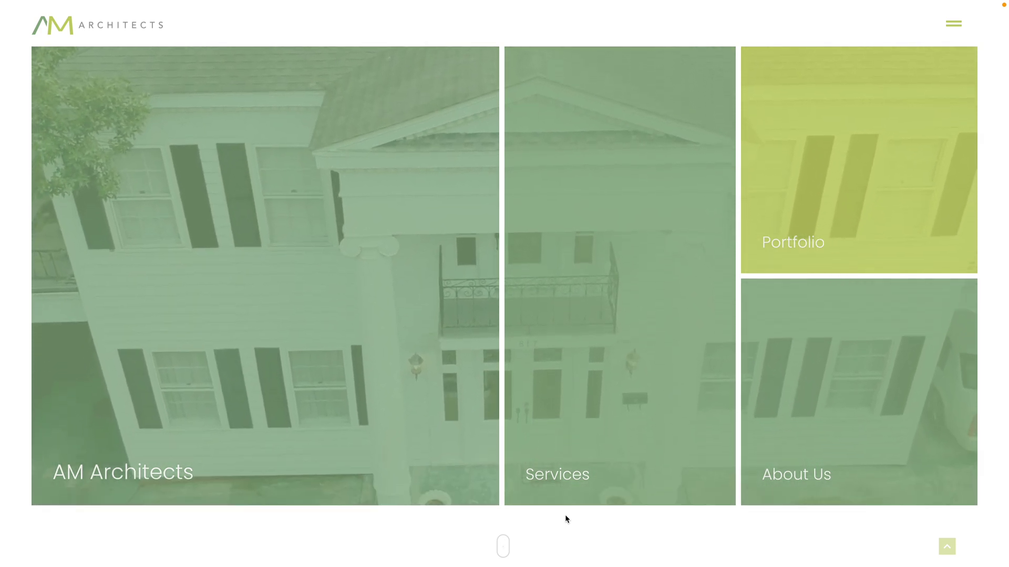
{"action": "key", "text": "super+alt+i"}
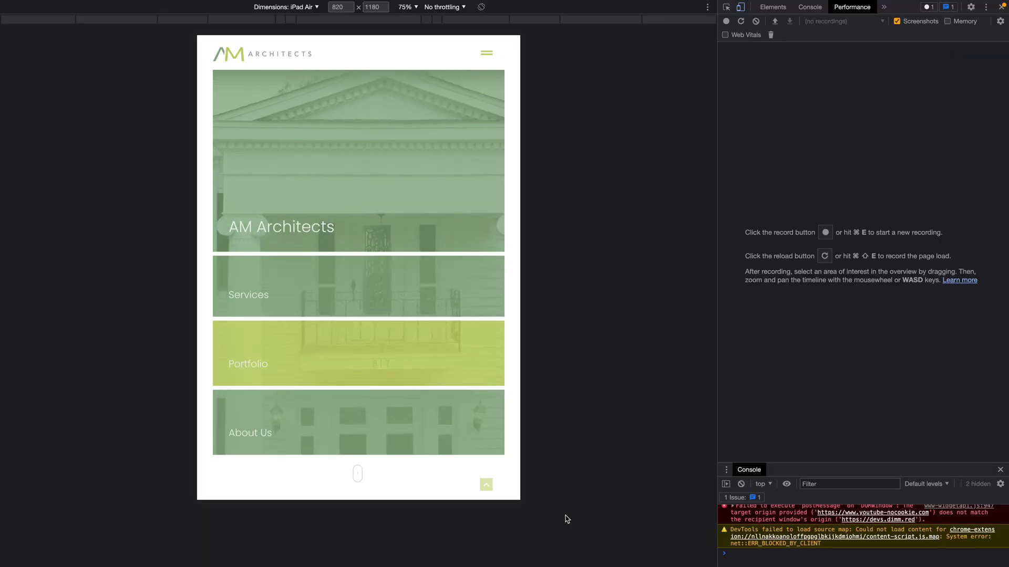